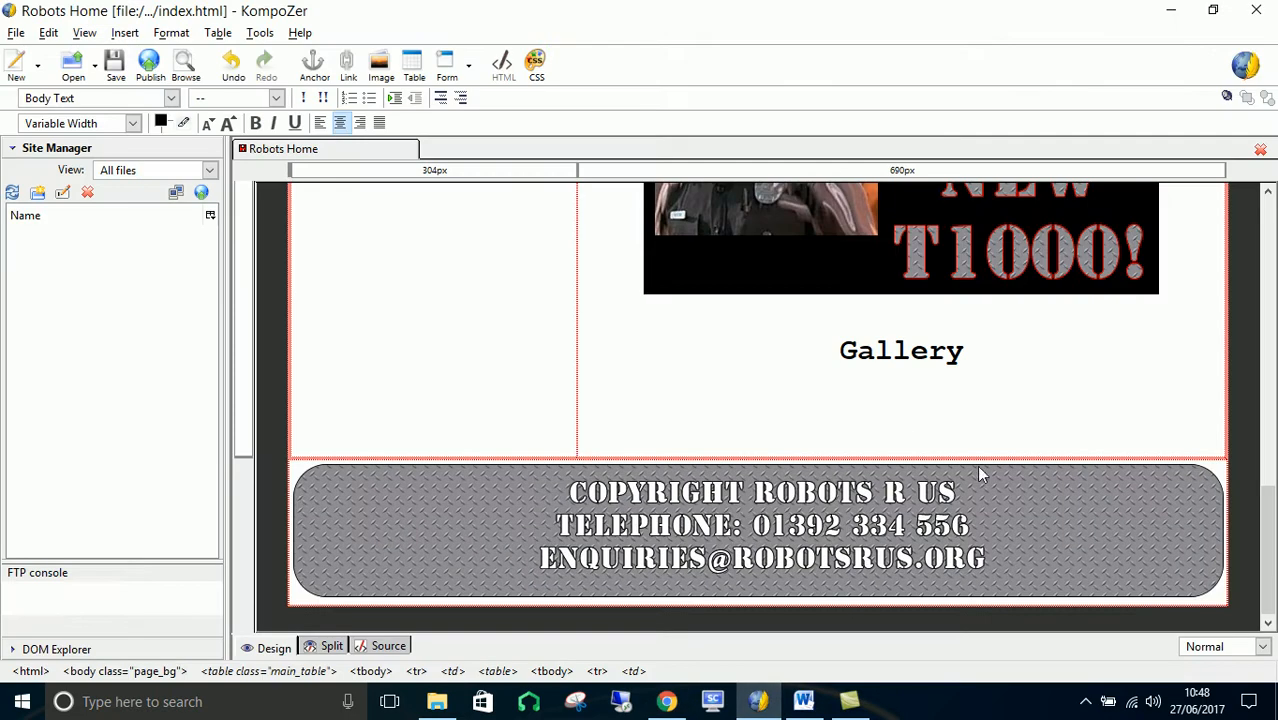
# Insert a table with two rows and one column below the Gallery heading.
pyautogui.click(125, 33)
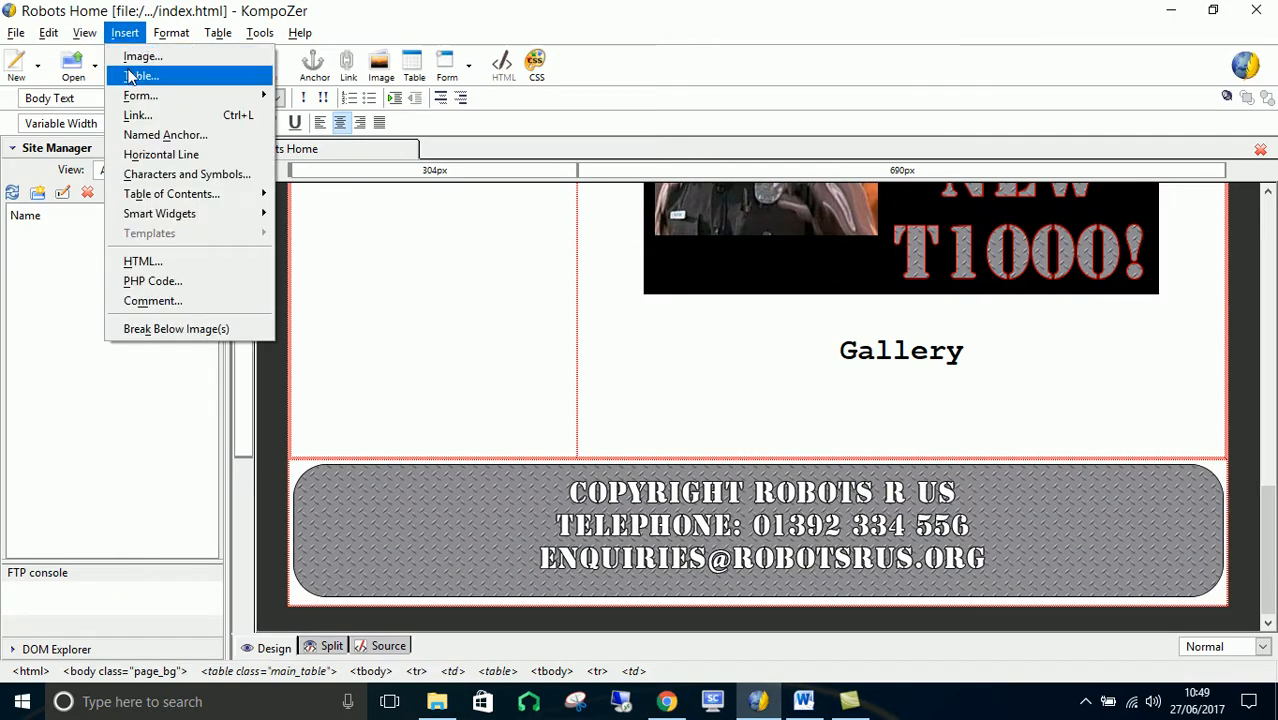
pyautogui.click(130, 77)
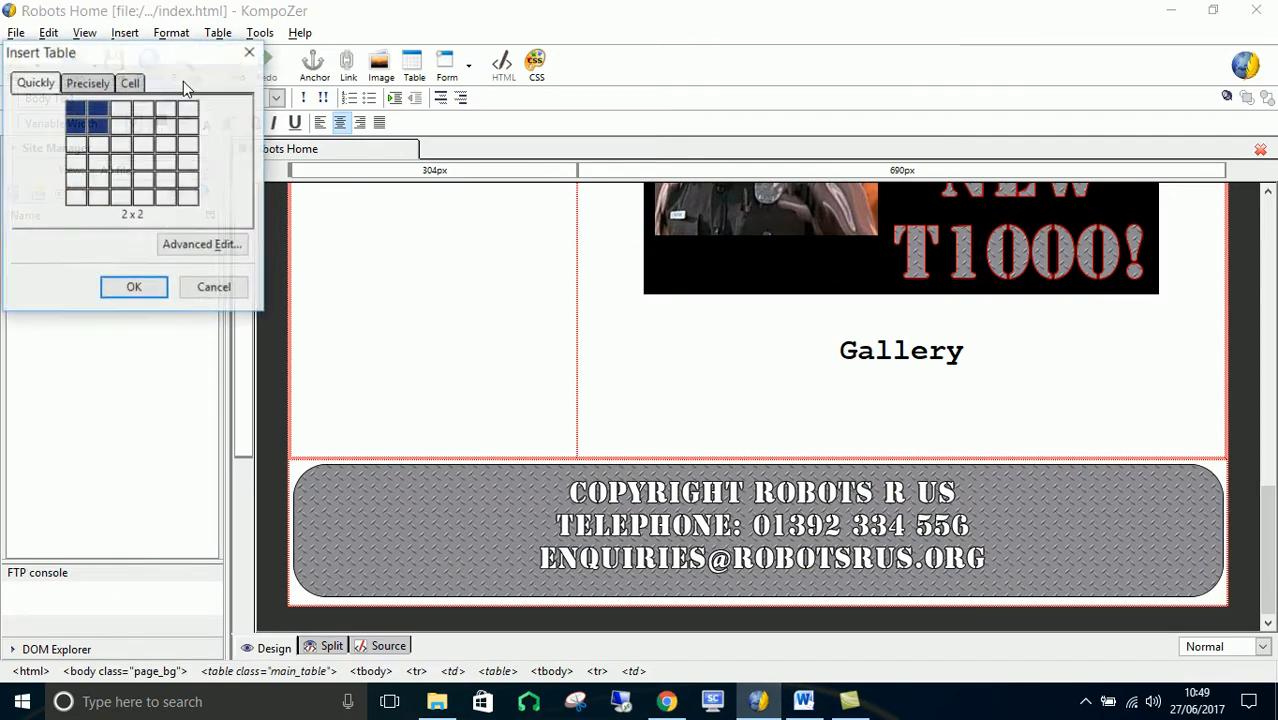
pyautogui.click(78, 134)
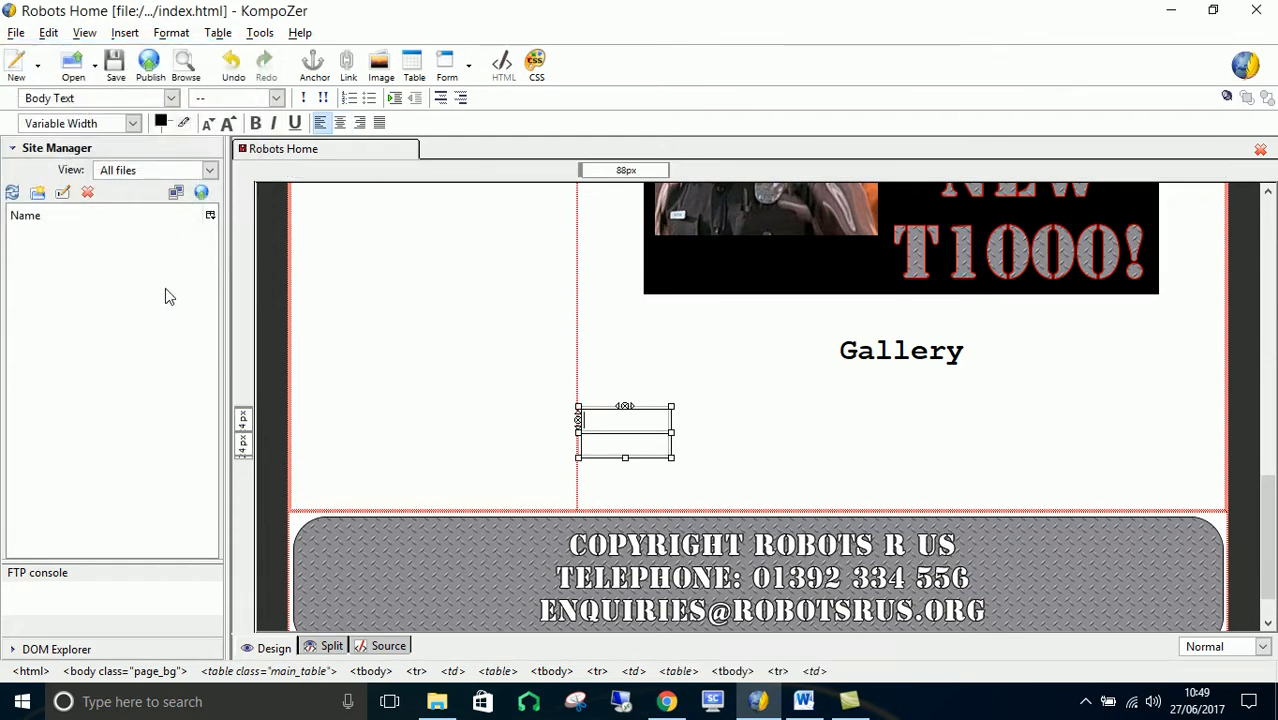
# Insert a nested table with one row and three columns in the lower cell of the gallery table.
pyautogui.click(619, 452)
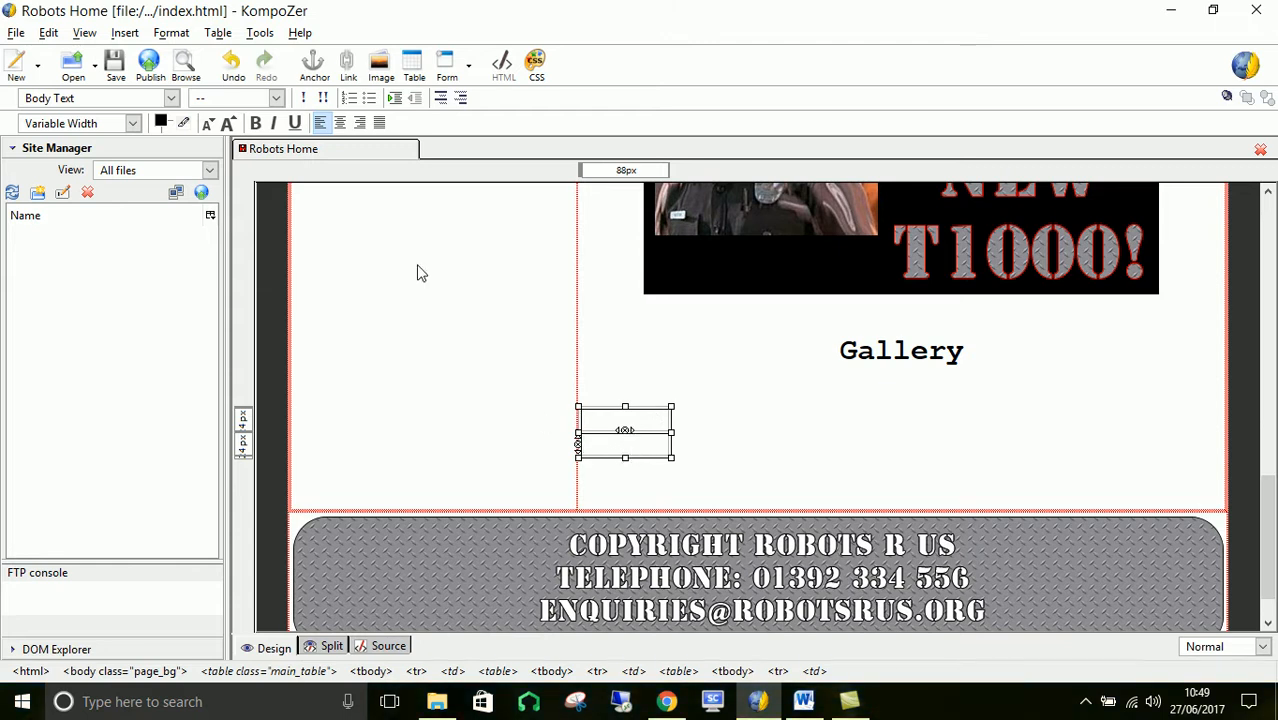
pyautogui.click(127, 36)
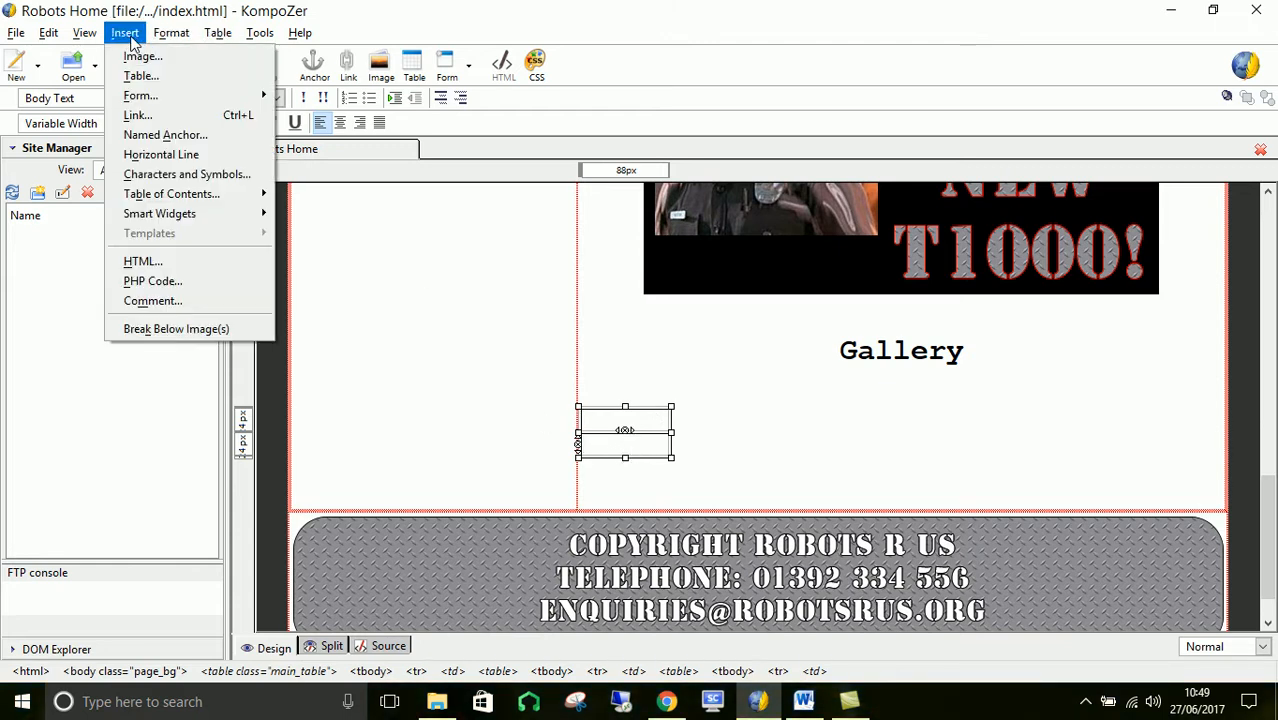
pyautogui.click(140, 76)
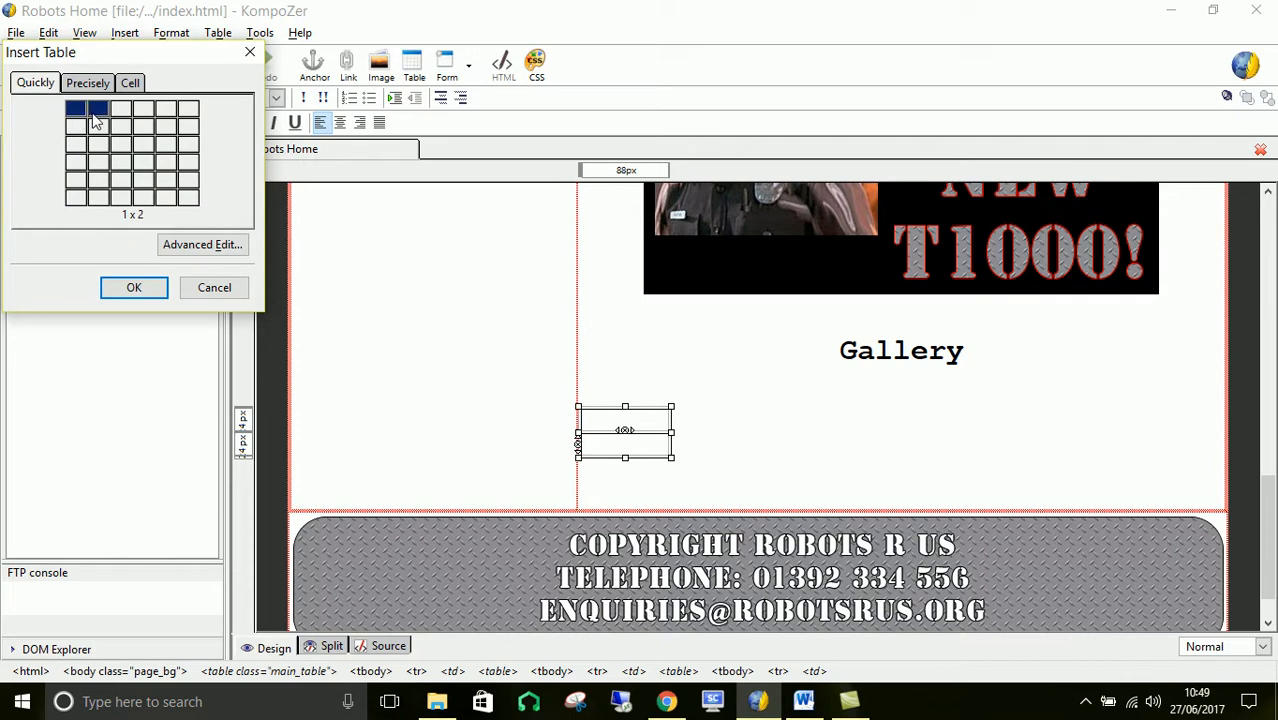
pyautogui.click(121, 116)
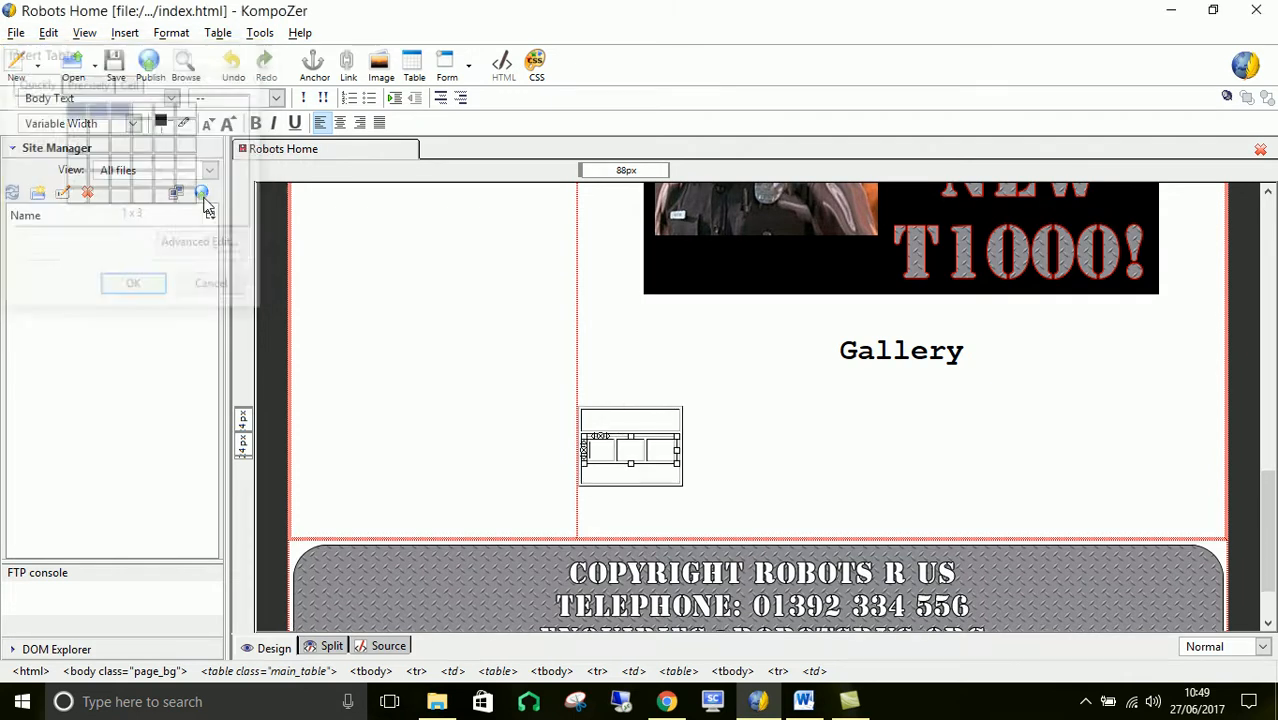
# Set up an image for the gallery table's upper cell, using gal1.jpg with the alternate text "main gallery".
pyautogui.click(655, 424)
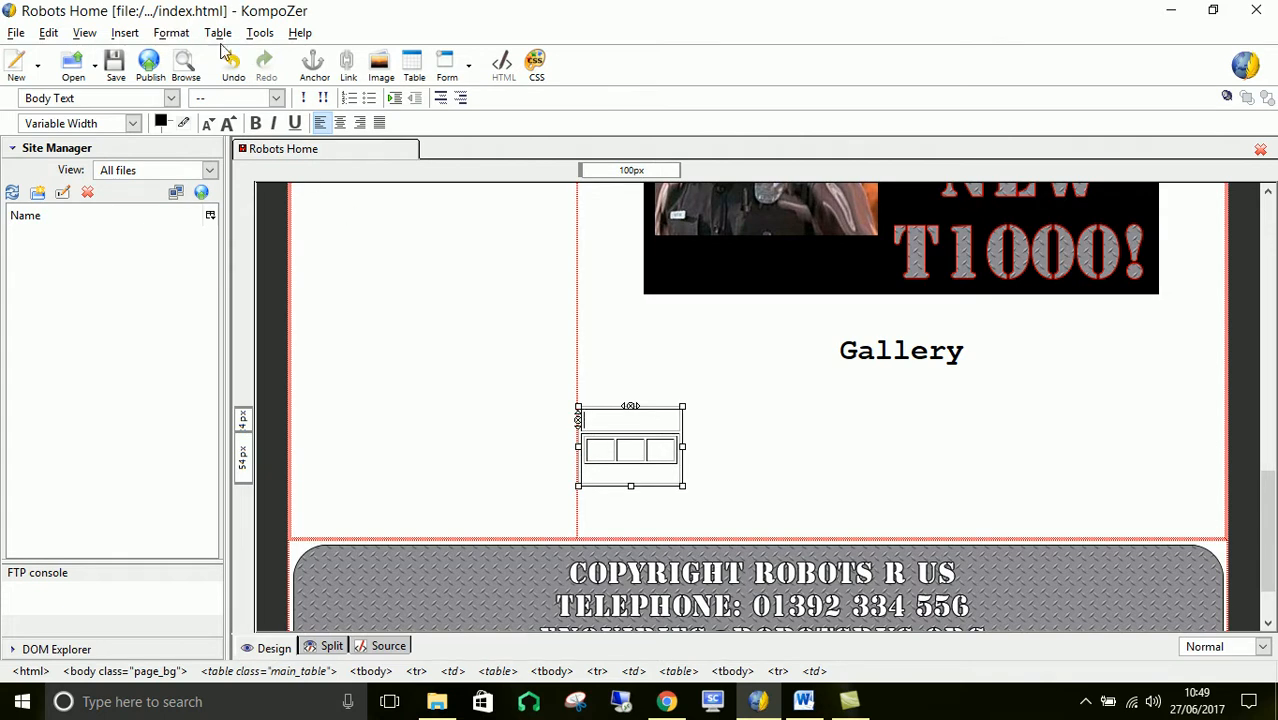
pyautogui.click(126, 33)
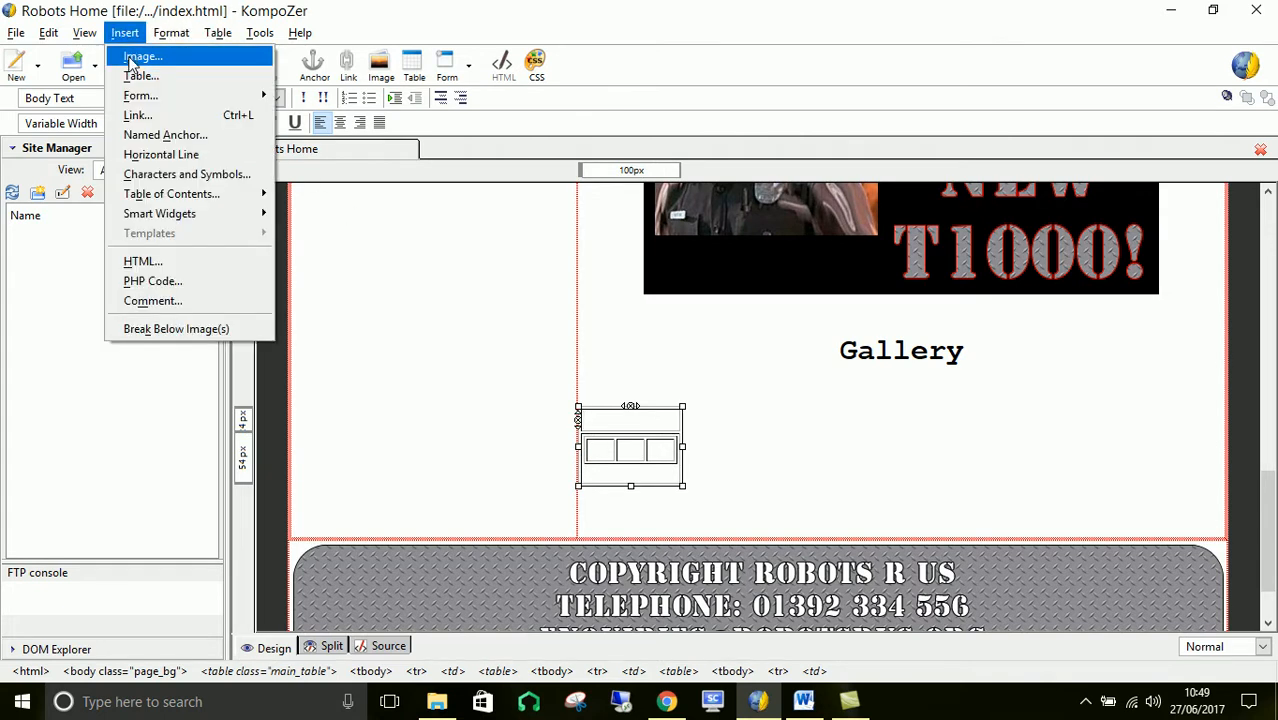
pyautogui.click(130, 60)
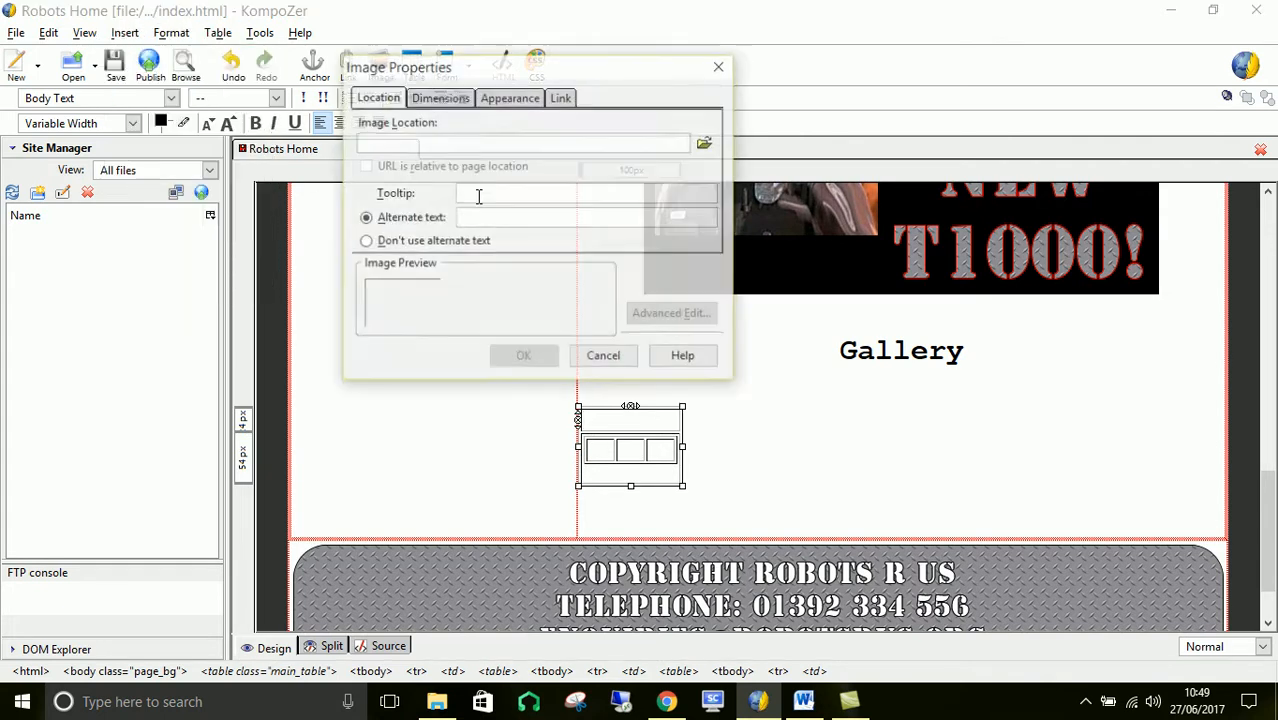
pyautogui.click(707, 146)
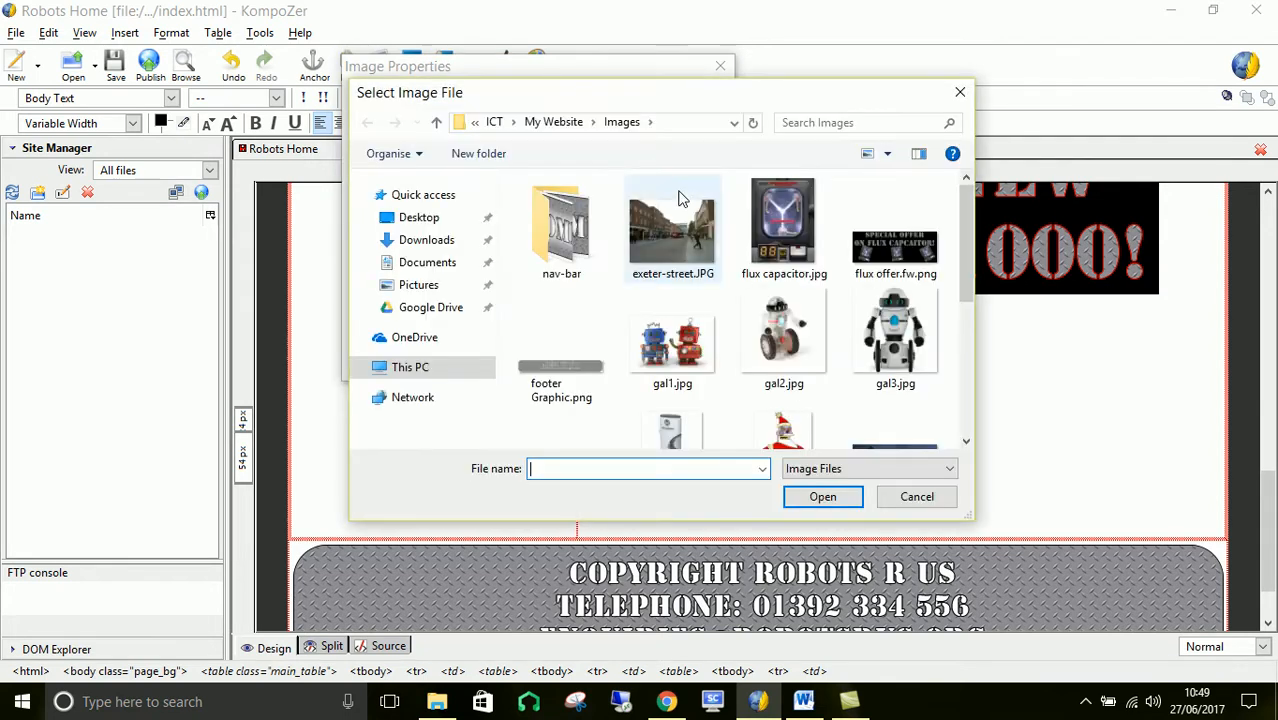
pyautogui.doubleClick(668, 345)
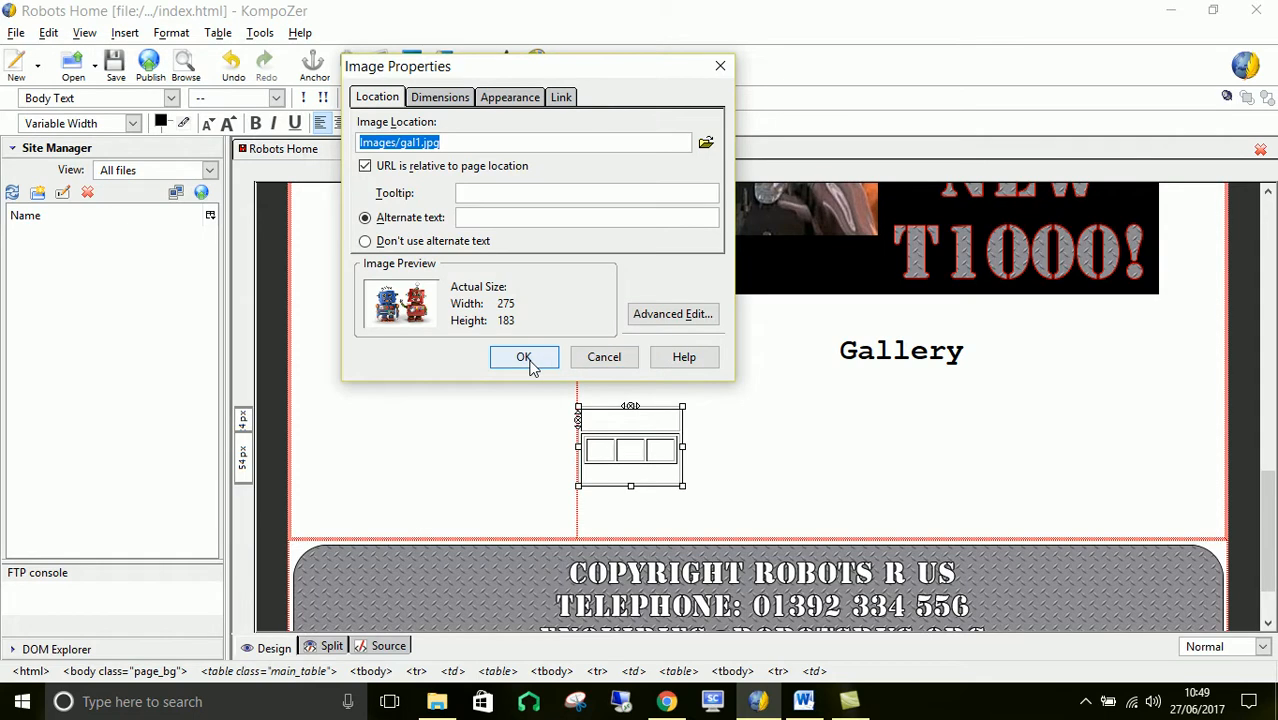
pyautogui.click(525, 224)
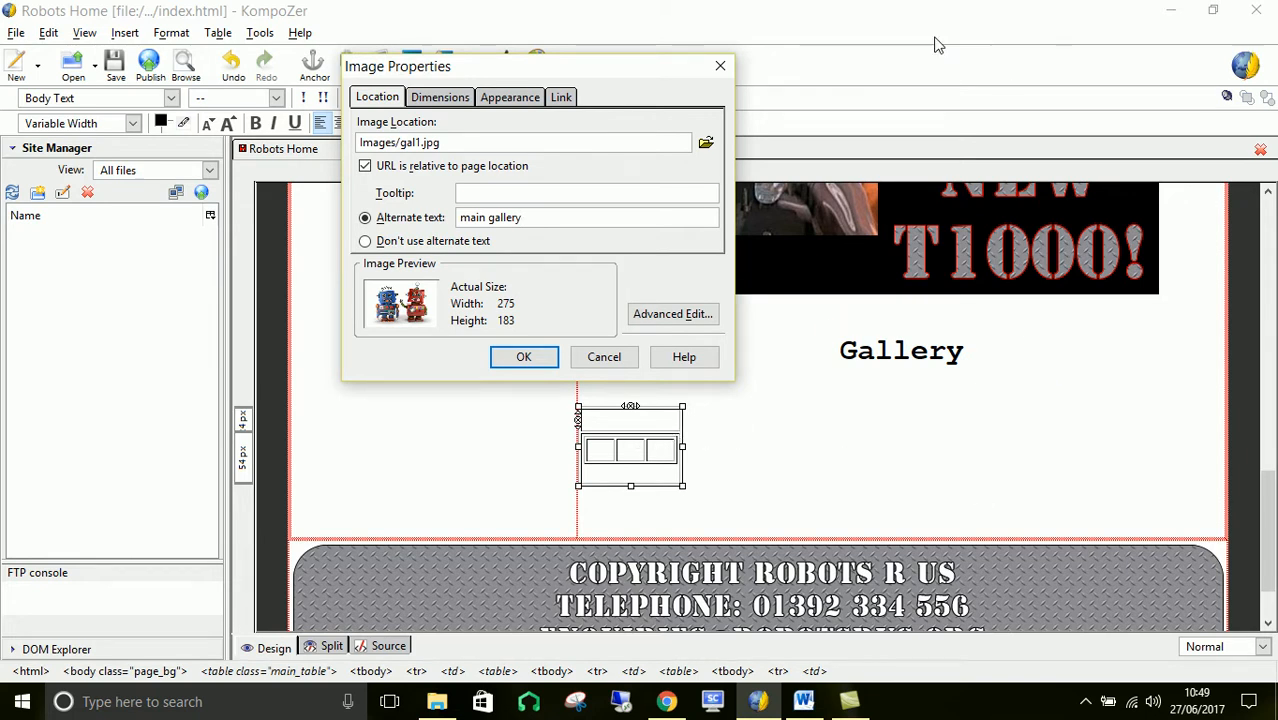
# Add an id attribute with the value maingallery to the image's HTML attributes.
pyautogui.click(698, 318)
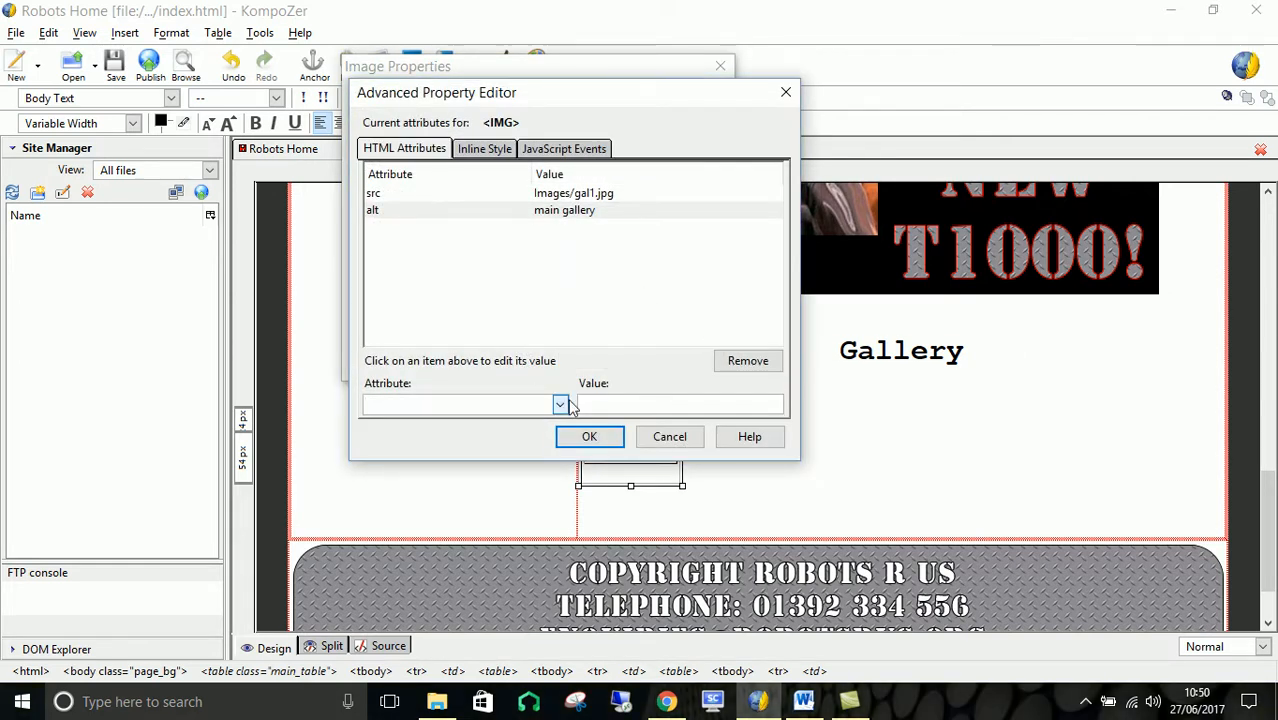
pyautogui.click(559, 406)
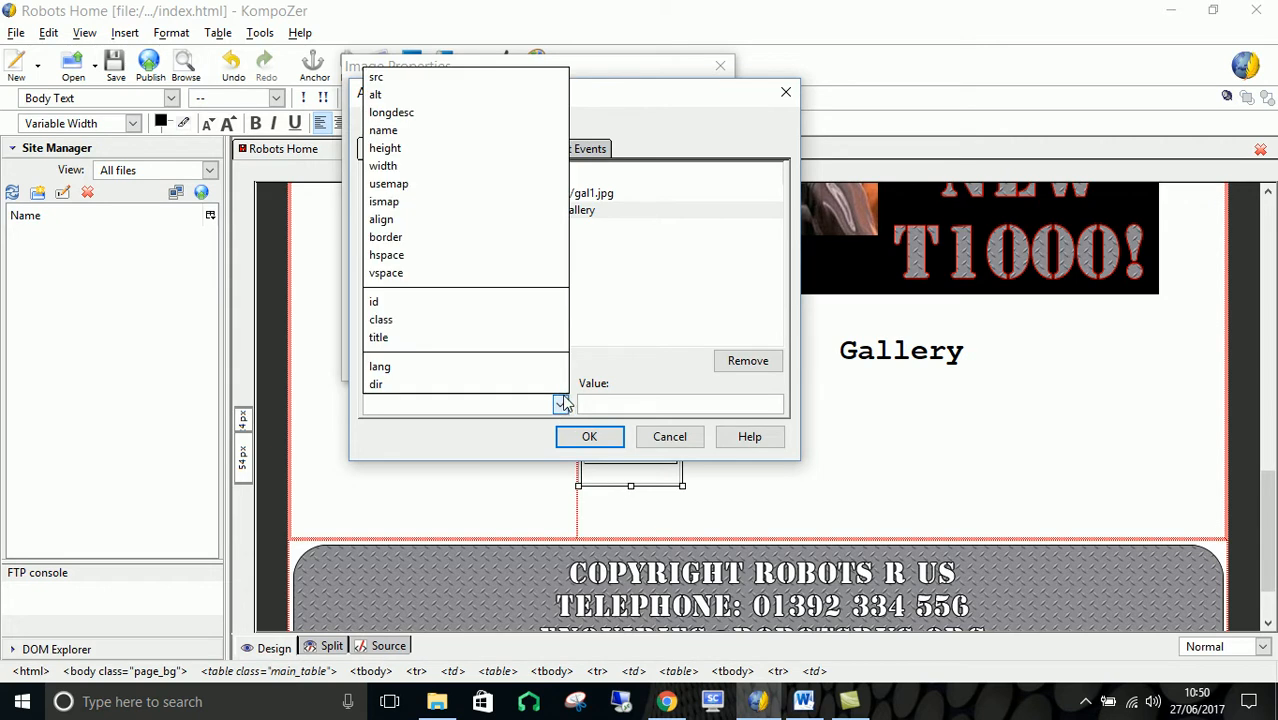
pyautogui.click(540, 297)
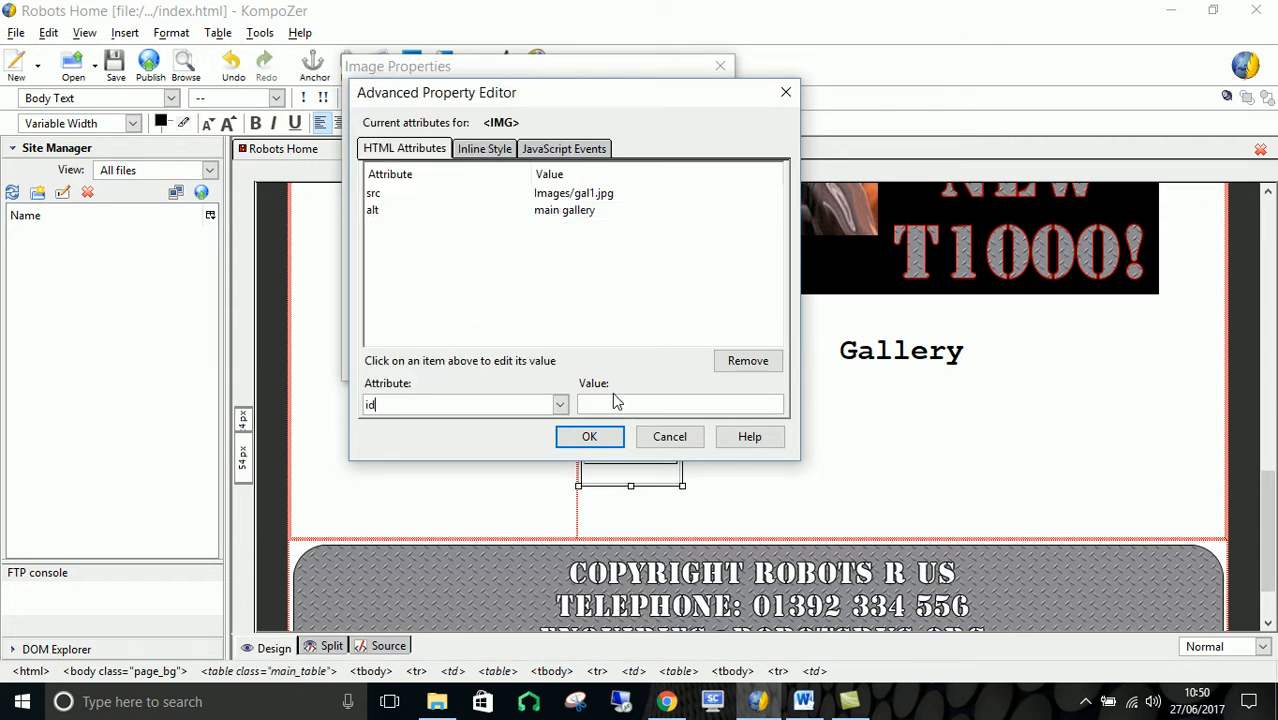
pyautogui.write('maingallery')
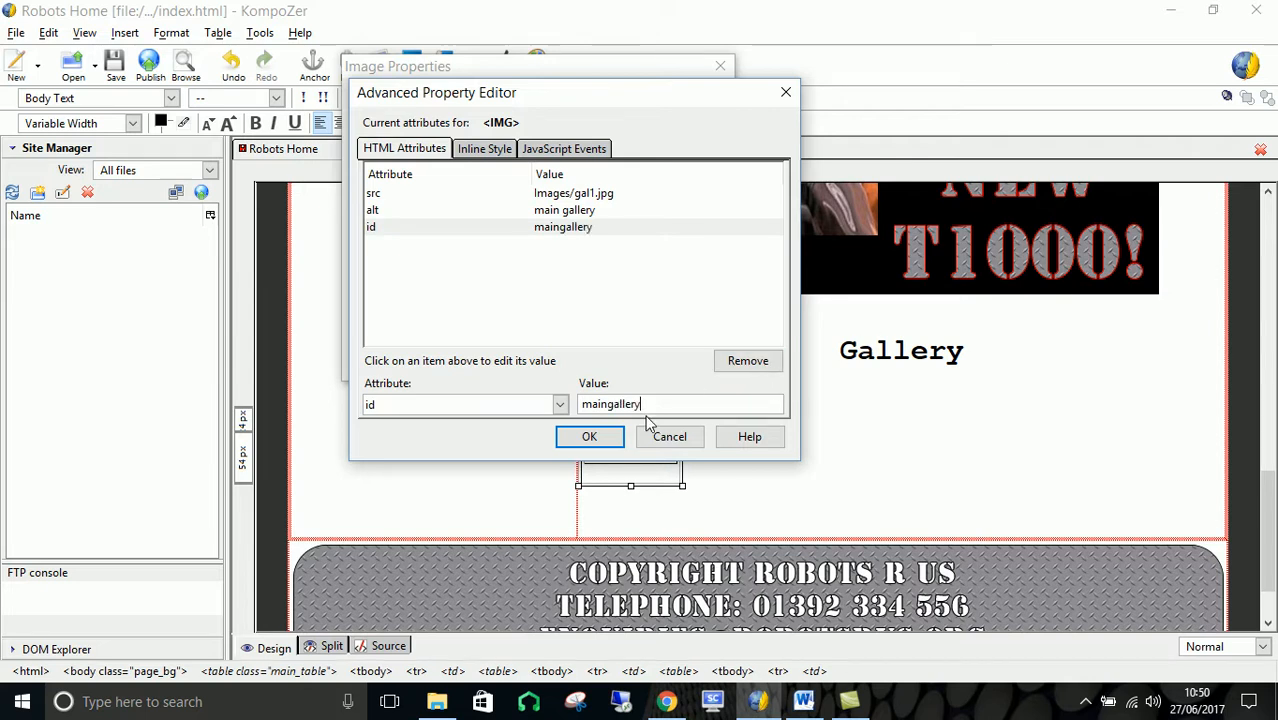
# Copy the maingallery id value and paste it below the code line in the Word document.
pyautogui.moveTo(655, 405); pyautogui.dragTo(581, 404)
pyautogui.rightClick(606, 406)
pyautogui.click(622, 467)
pyautogui.click(803, 701)
pyautogui.click(624, 419)
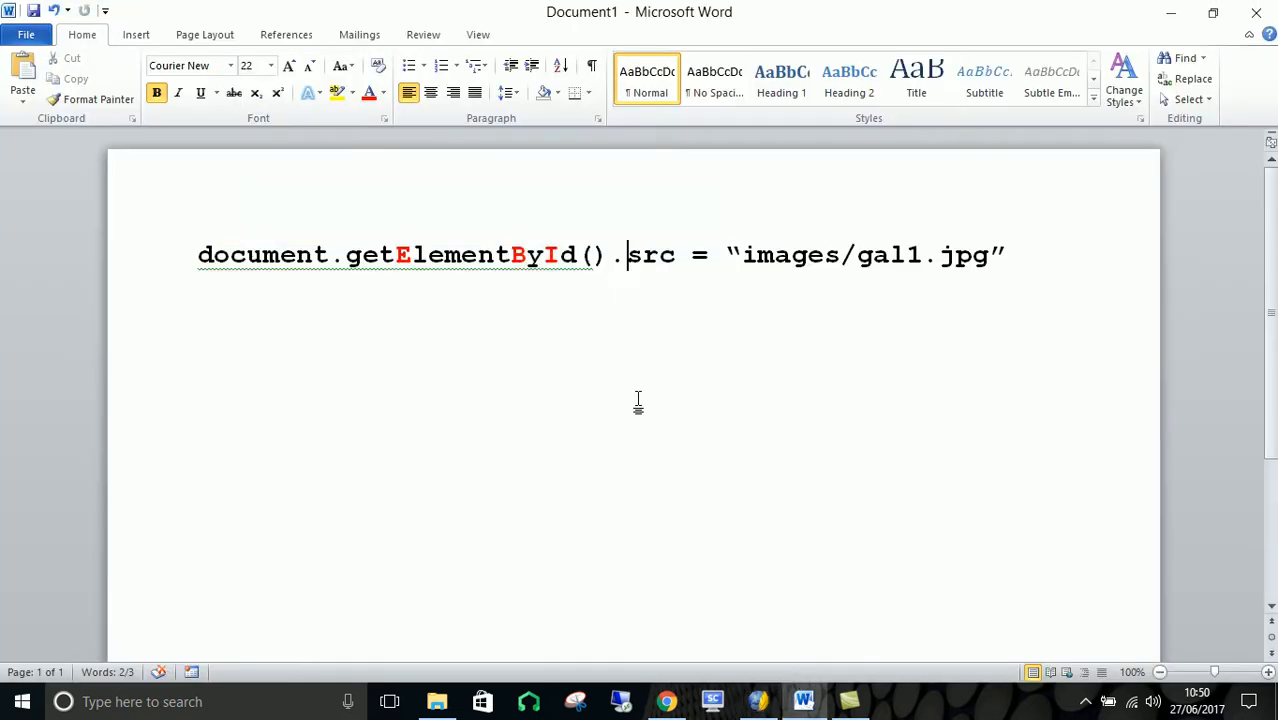
pyautogui.click(1039, 252)
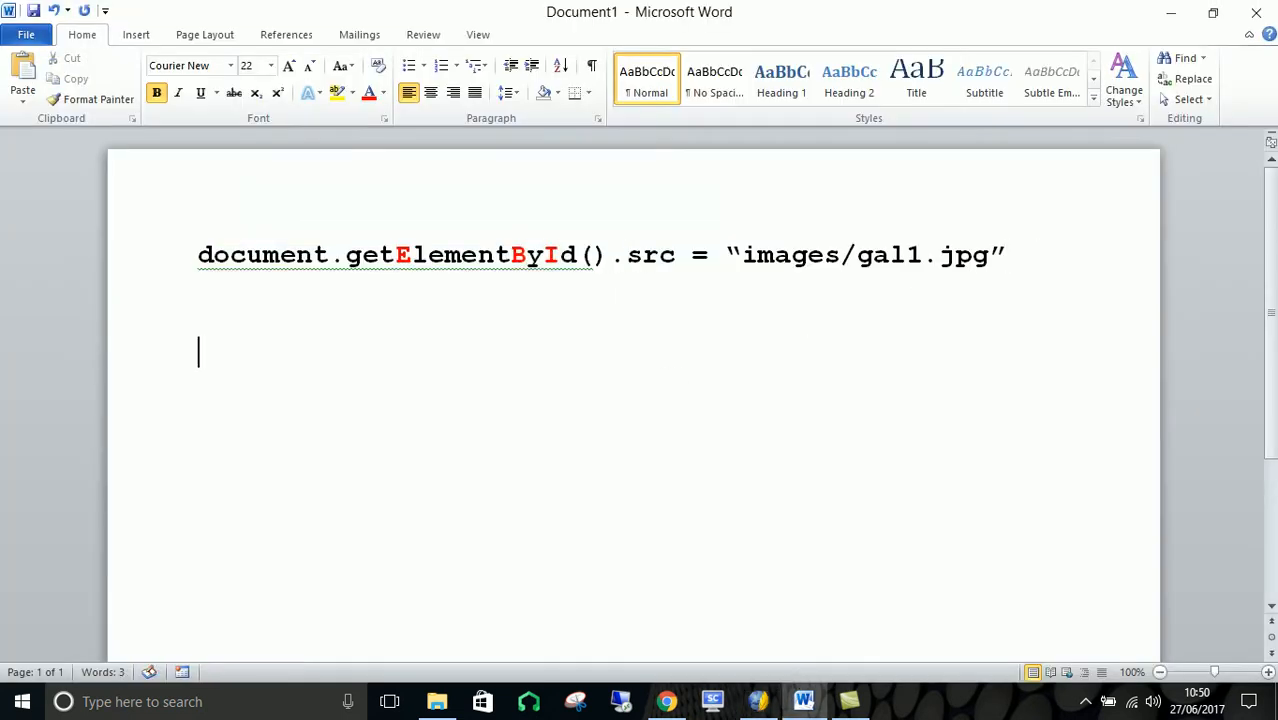
pyautogui.hotkey('ctrl', 'v')
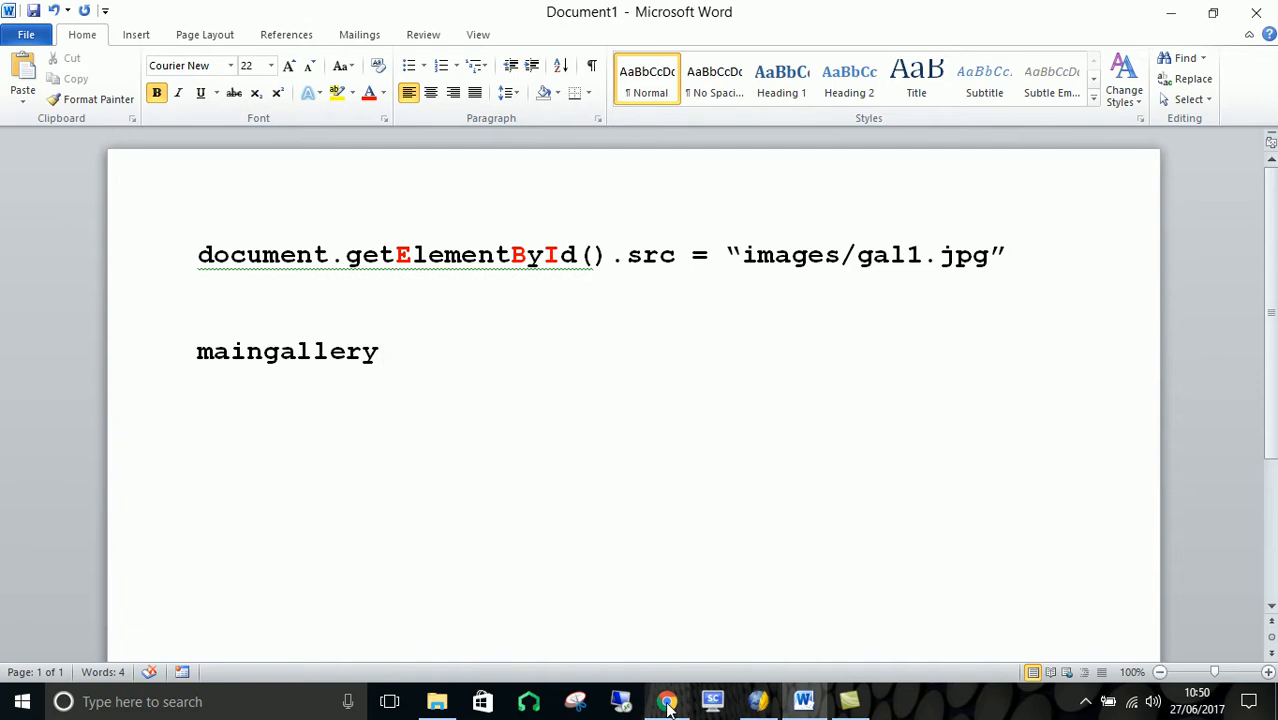
# Switch back to KompoZer and accept the image's attributes and properties to place it in the upper cell.
pyautogui.click(758, 701)
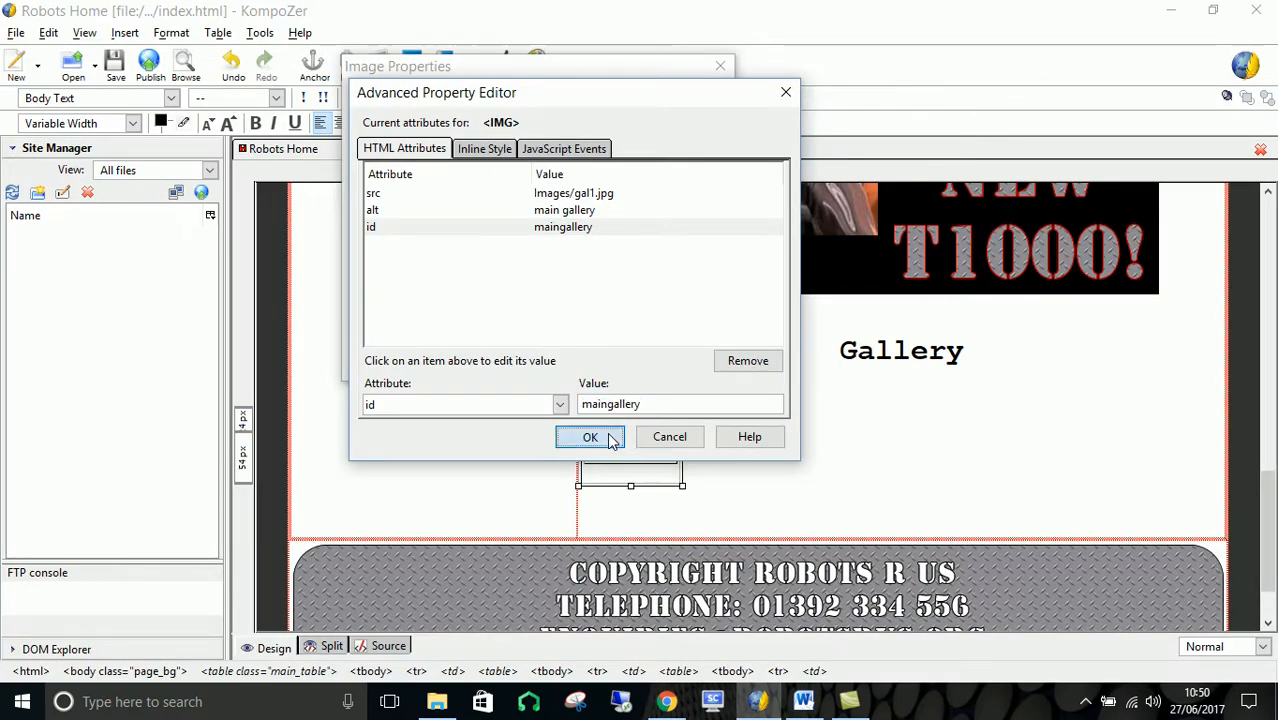
pyautogui.click(610, 440)
pyautogui.click(530, 358)
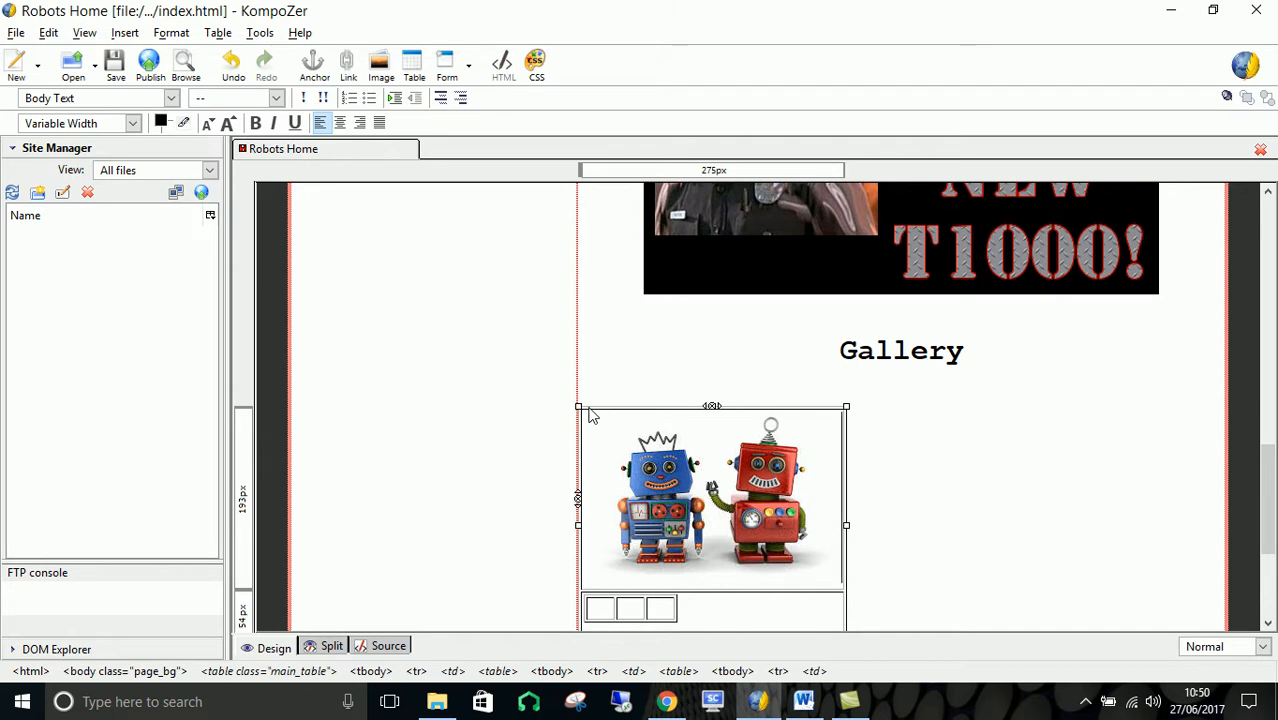
# Set the gallery table's alignment to Center in its table properties.
pyautogui.click(218, 32)
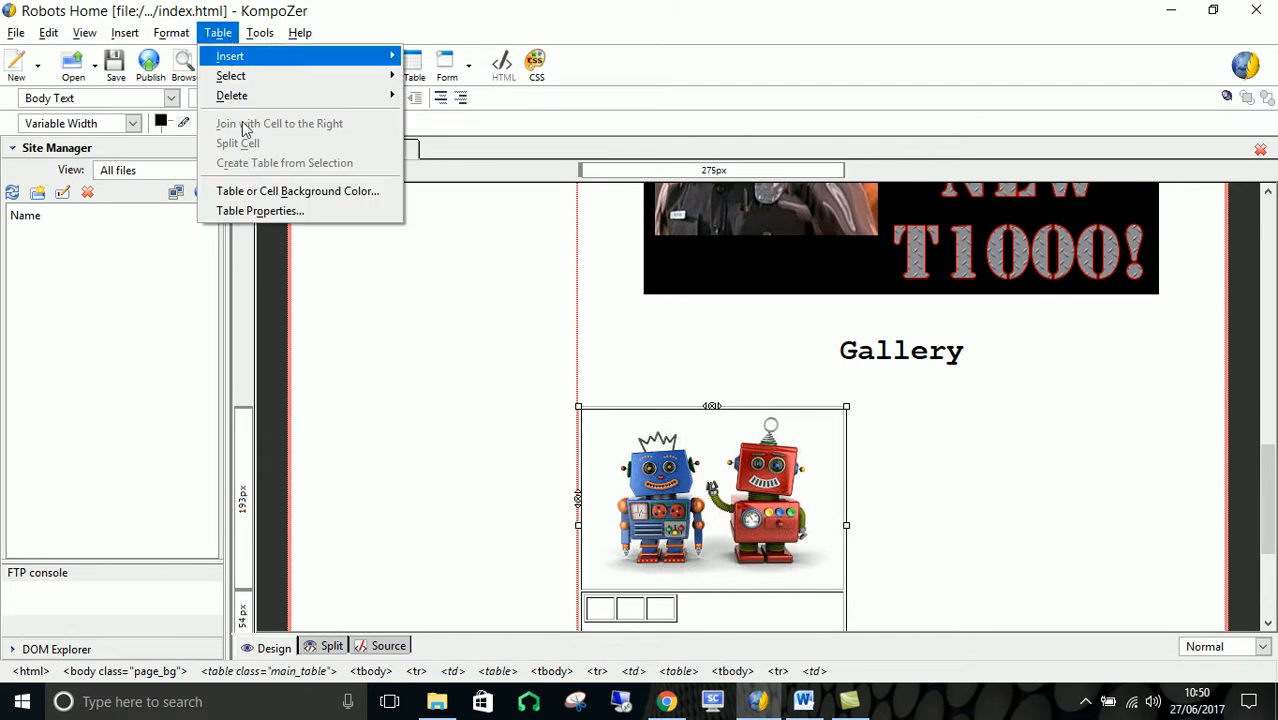
pyautogui.click(258, 210)
pyautogui.click(898, 334)
pyautogui.click(888, 366)
pyautogui.click(972, 443)
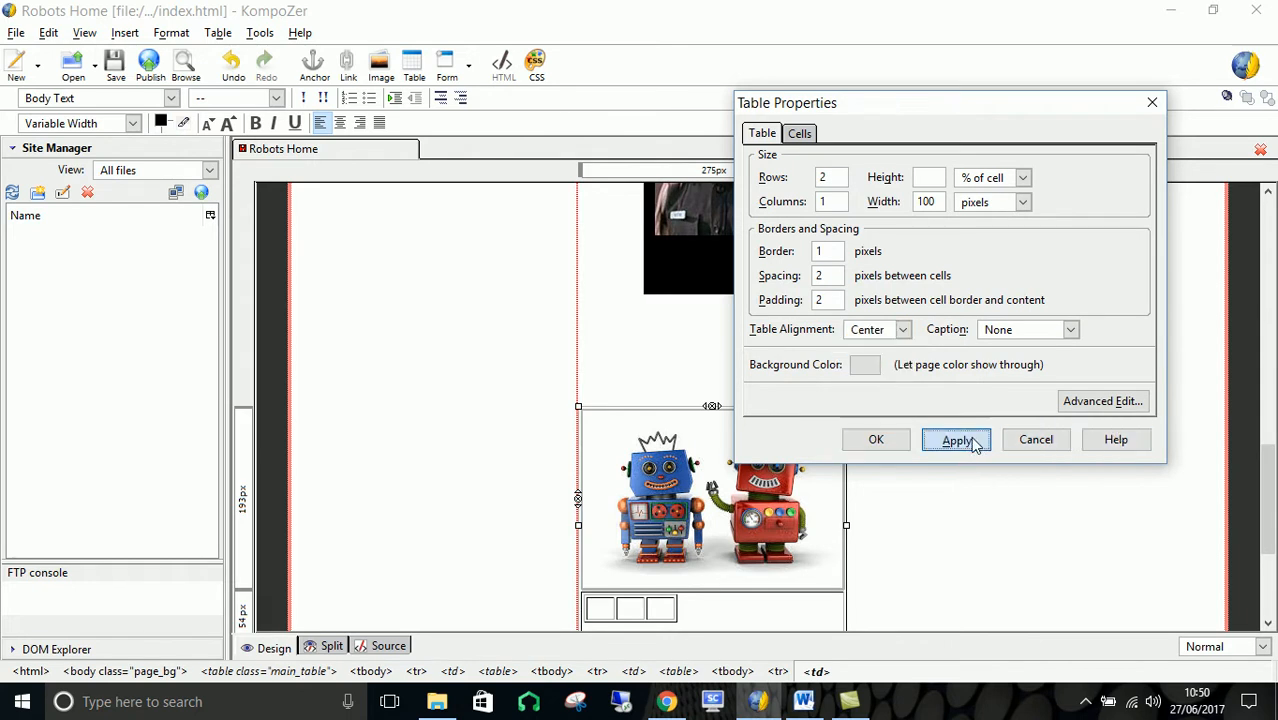
pyautogui.click(876, 442)
# Insert gal1.jpg with alternate text "1" in the nested table's first cell and shrink it to about 85 px wide.
pyautogui.scroll(-4, 1253, 400)
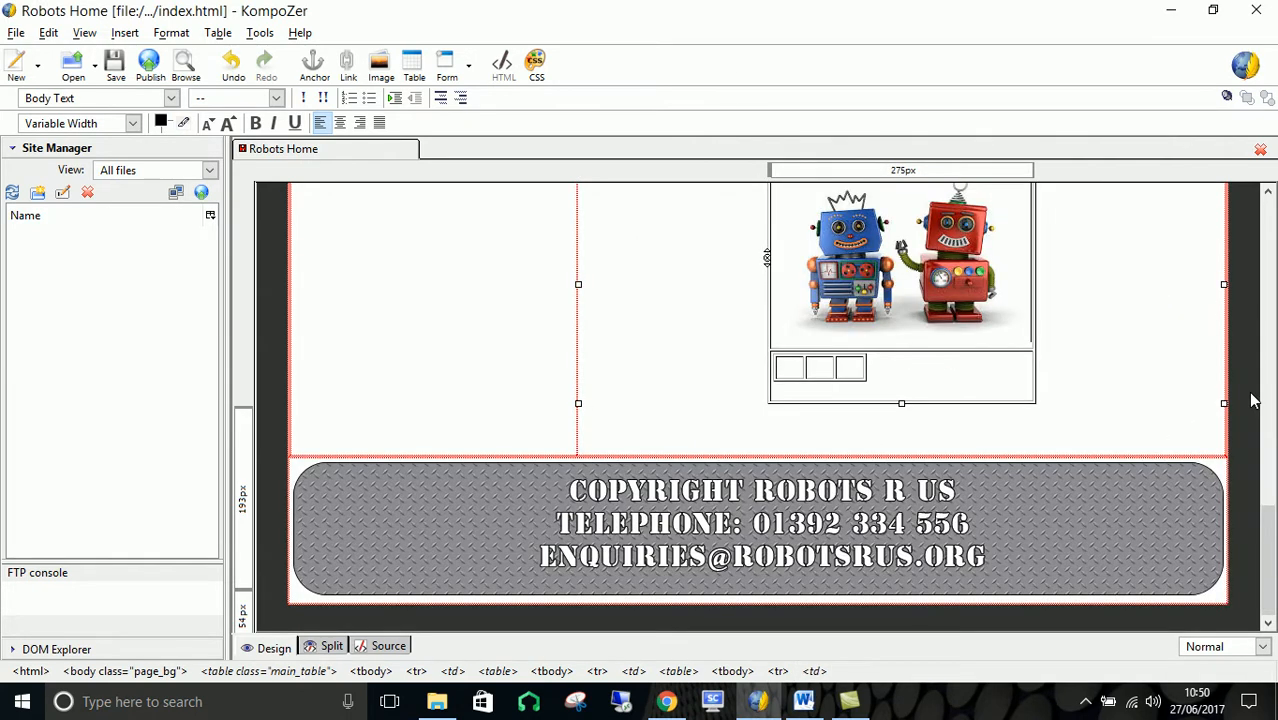
pyautogui.click(798, 375)
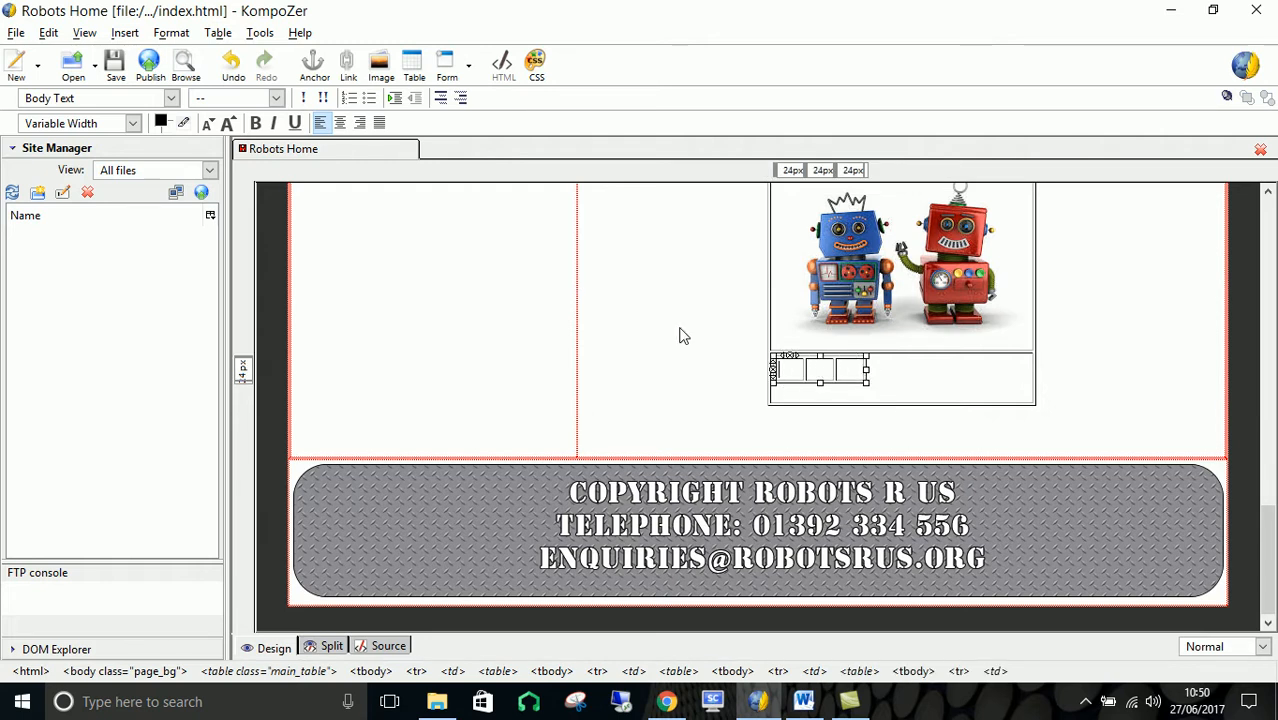
pyautogui.click(140, 40)
pyautogui.click(141, 60)
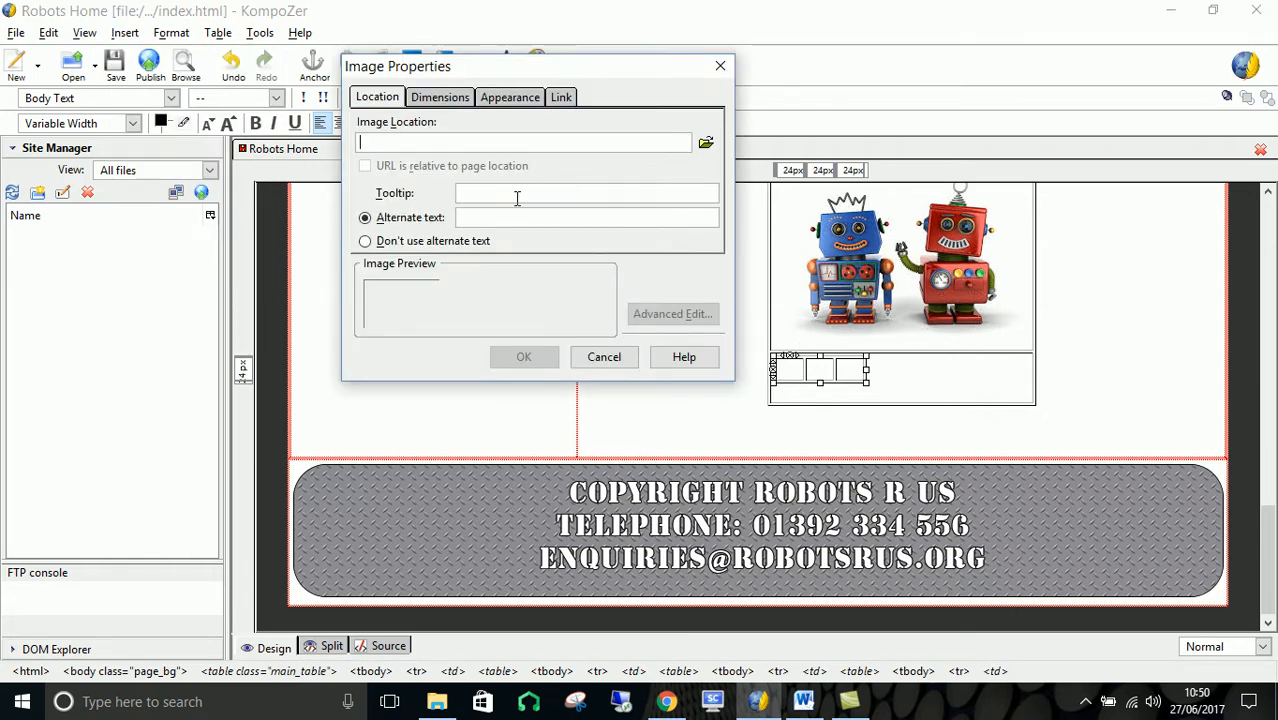
pyautogui.click(706, 142)
pyautogui.doubleClick(672, 340)
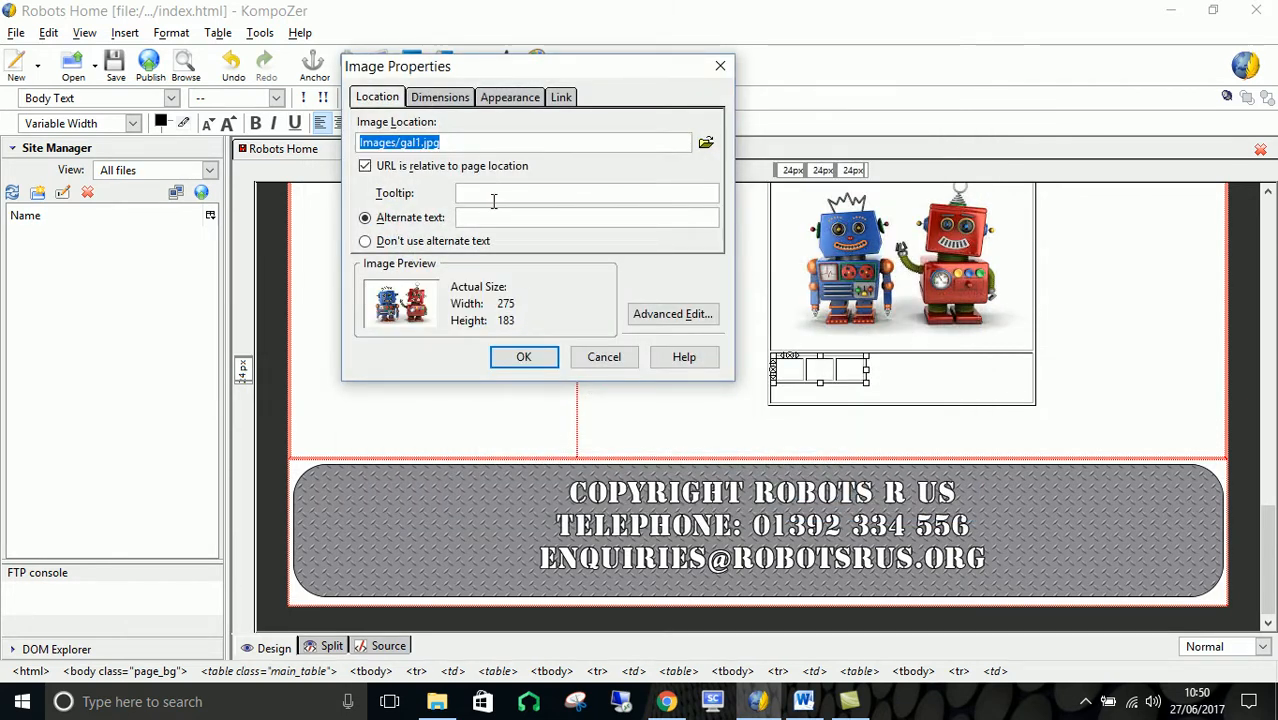
pyautogui.click(489, 217)
pyautogui.write('1')
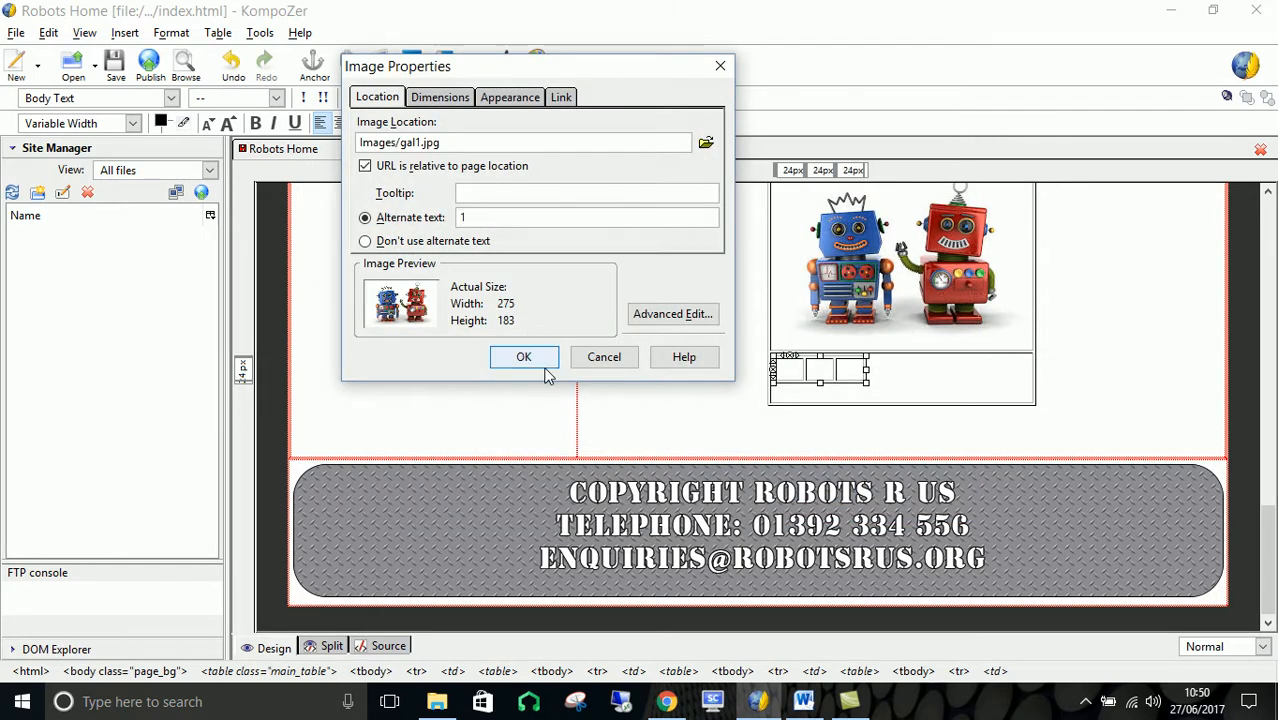
pyautogui.click(527, 356)
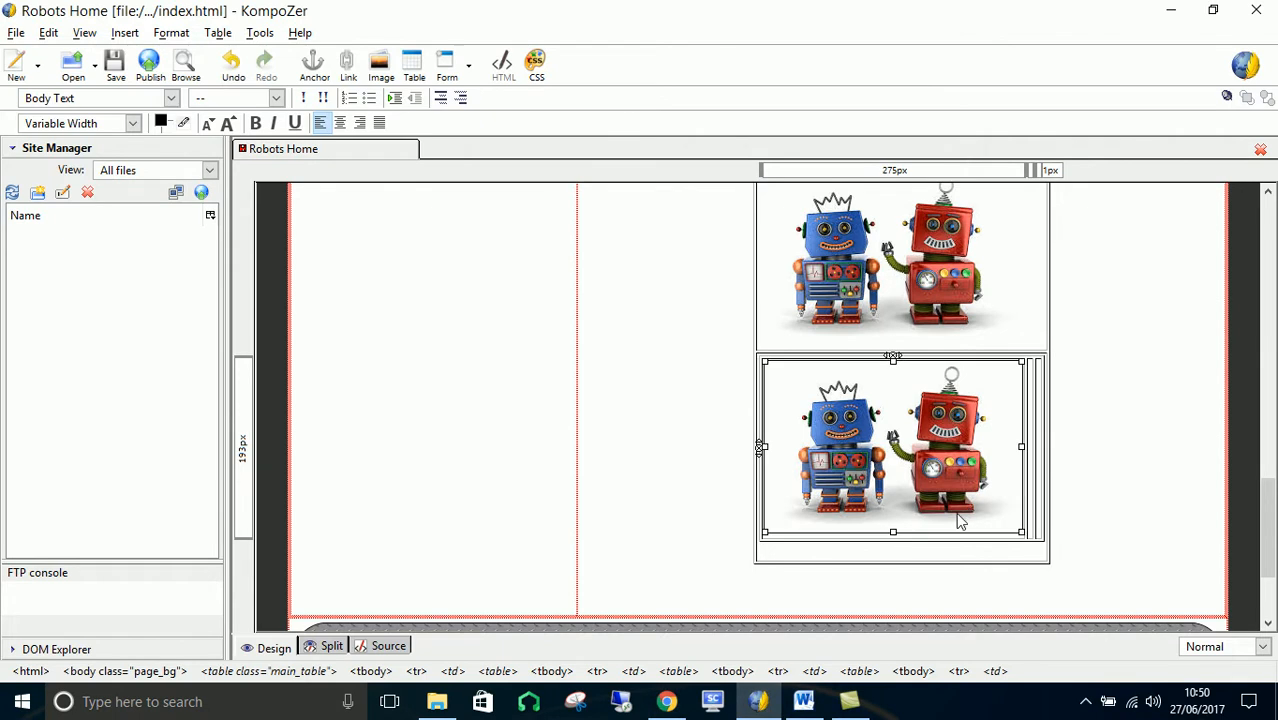
pyautogui.moveTo(1020, 530); pyautogui.dragTo(889, 460)
# Insert the image gal2.jpg in the second cell of the nested thumbnail table.
pyautogui.click(873, 390)
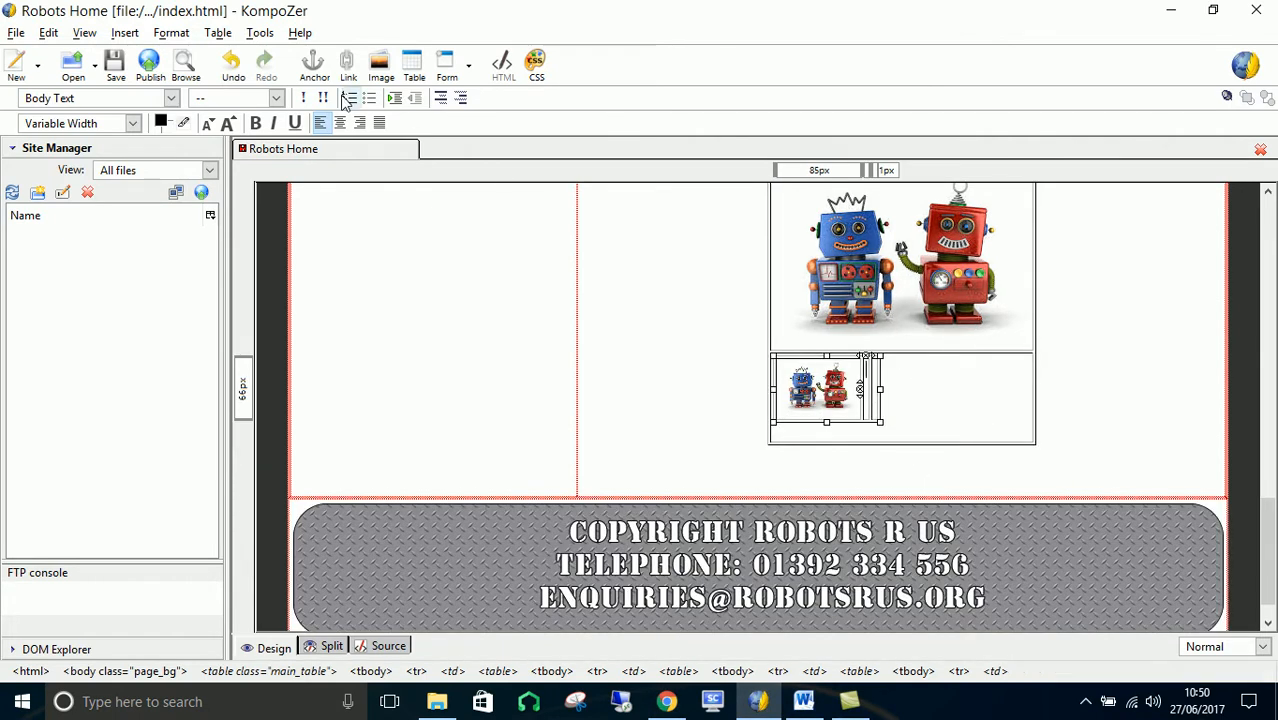
pyautogui.click(140, 36)
pyautogui.click(135, 57)
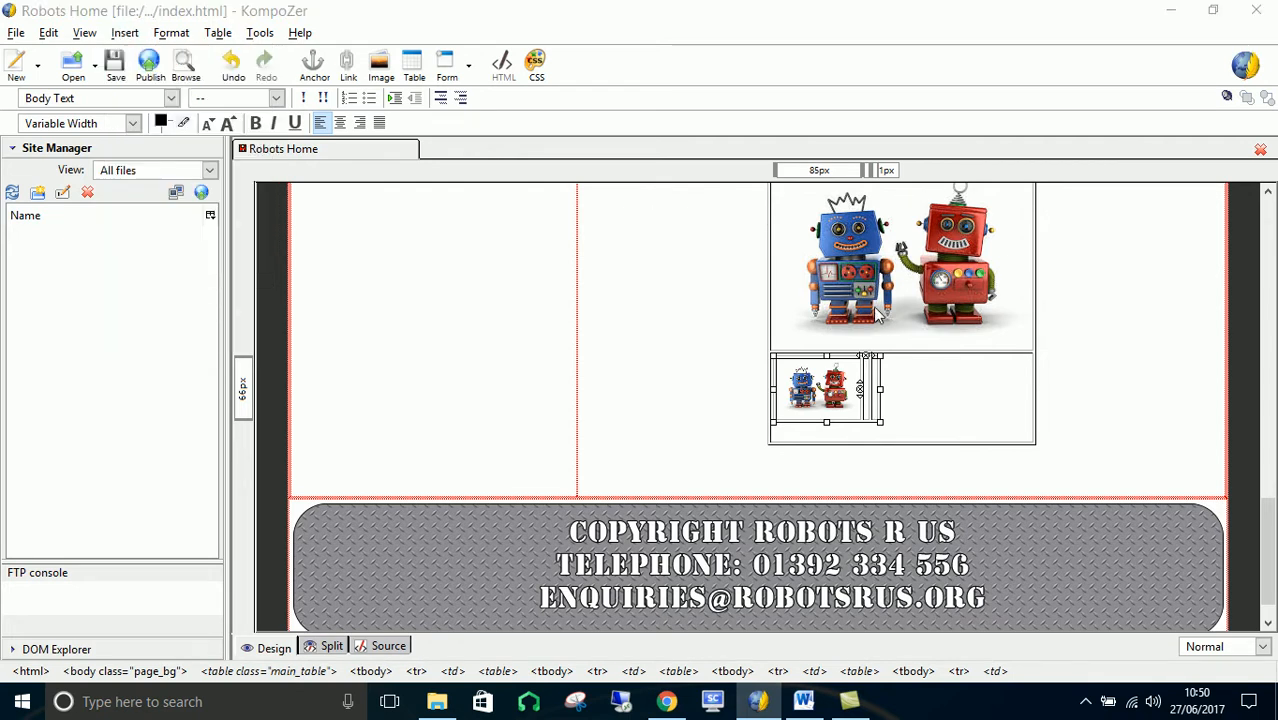
pyautogui.click(706, 142)
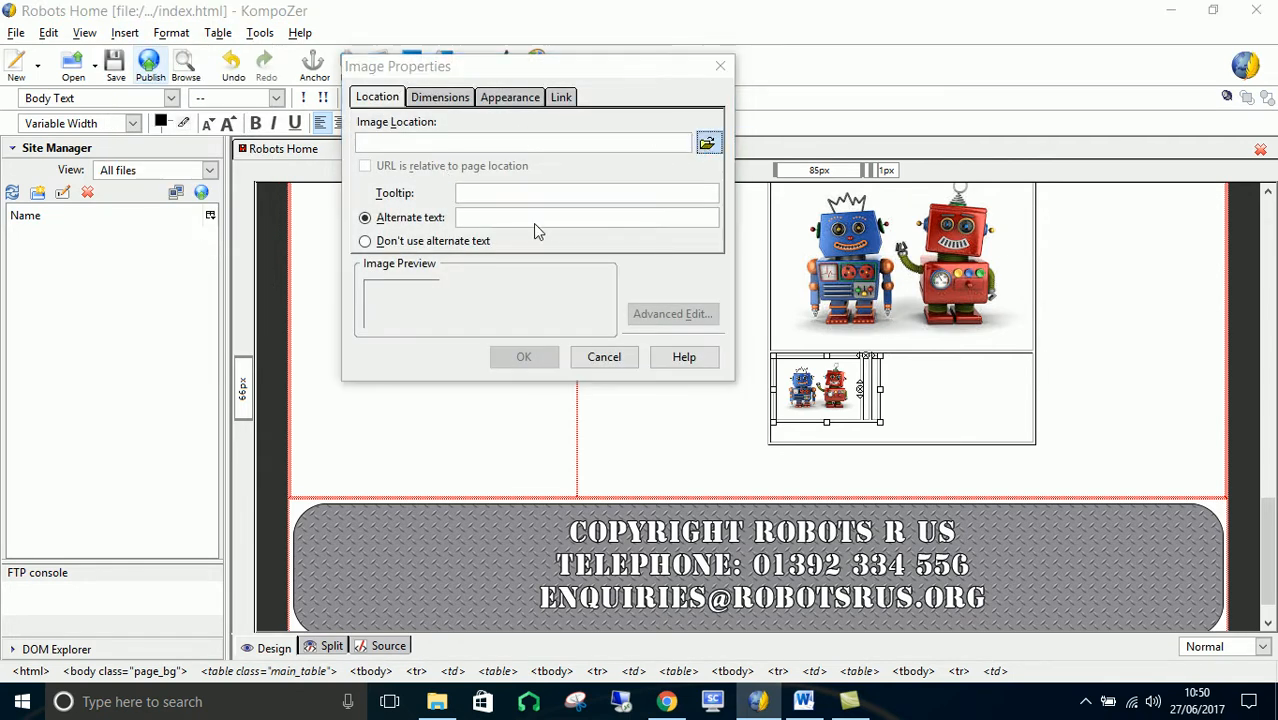
pyautogui.doubleClick(784, 335)
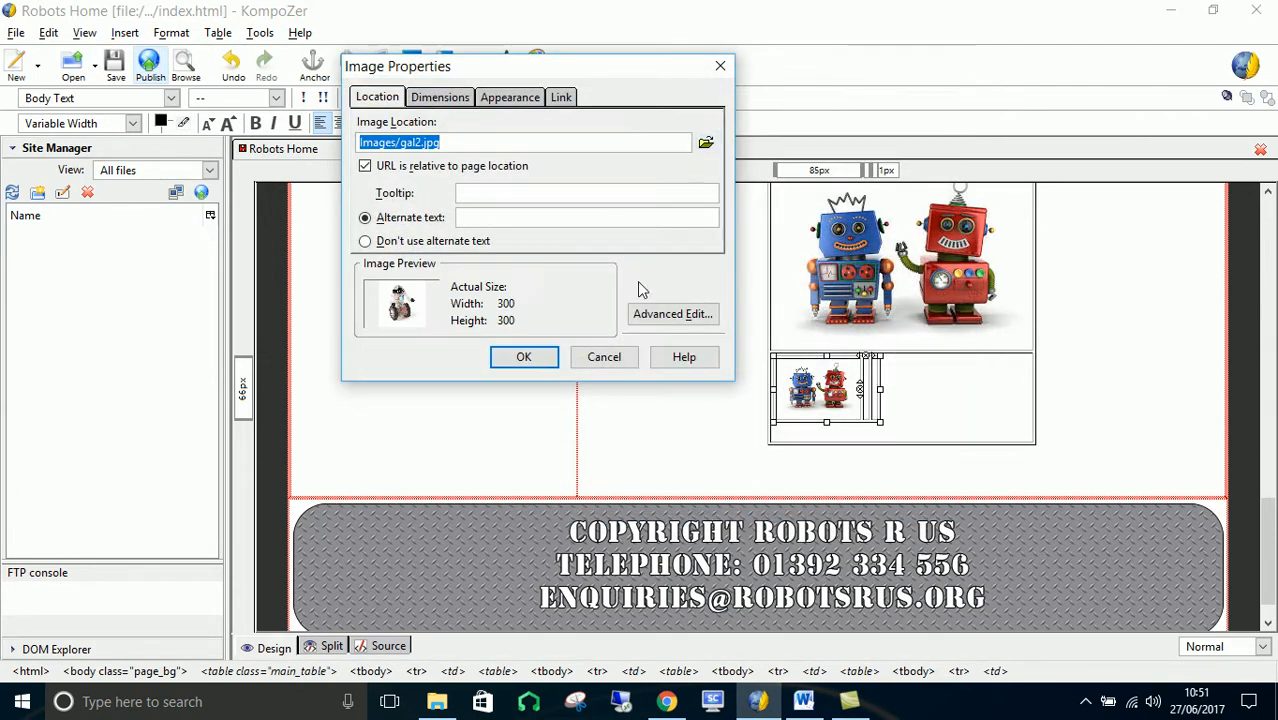
pyautogui.click(524, 357)
pyautogui.scroll(-5, 1050, 495)
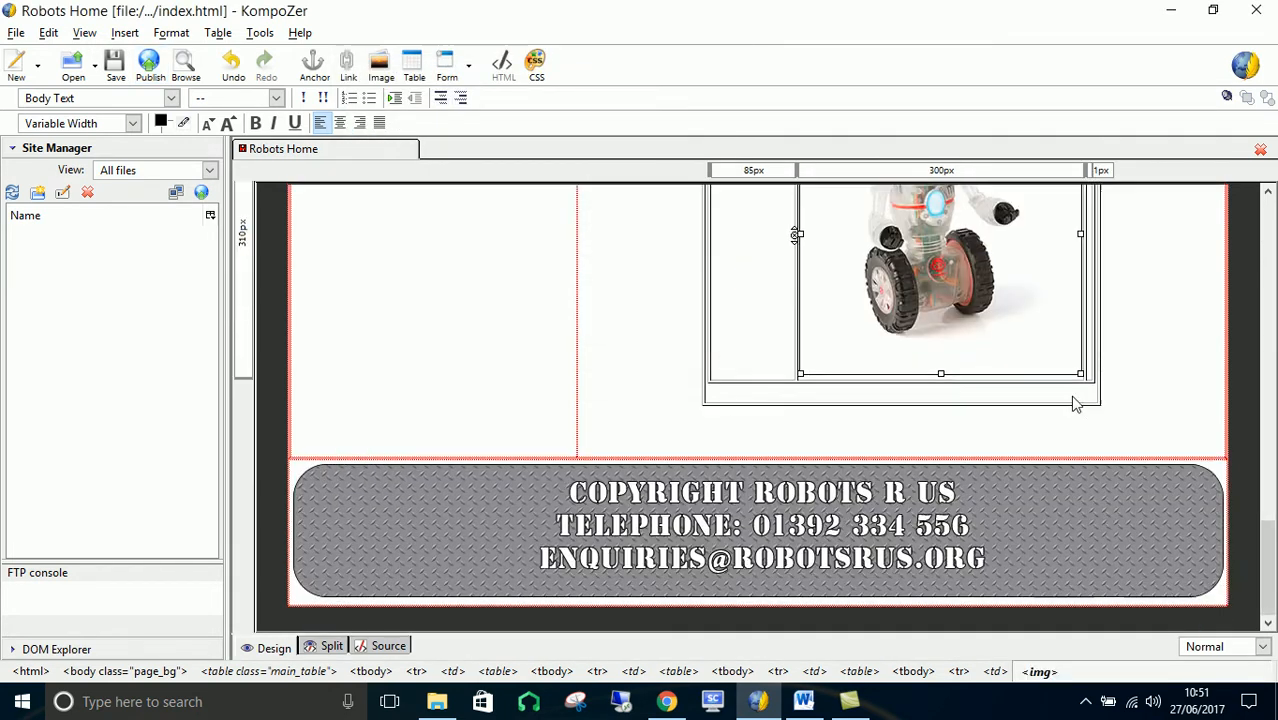
# Shrink the gal2.jpg thumbnail in the nested table's second cell to about 65 px wide.
pyautogui.moveTo(1081, 375); pyautogui.dragTo(902, 199)
pyautogui.scroll(5, 982, 308)
pyautogui.scroll(-5, 955, 440)
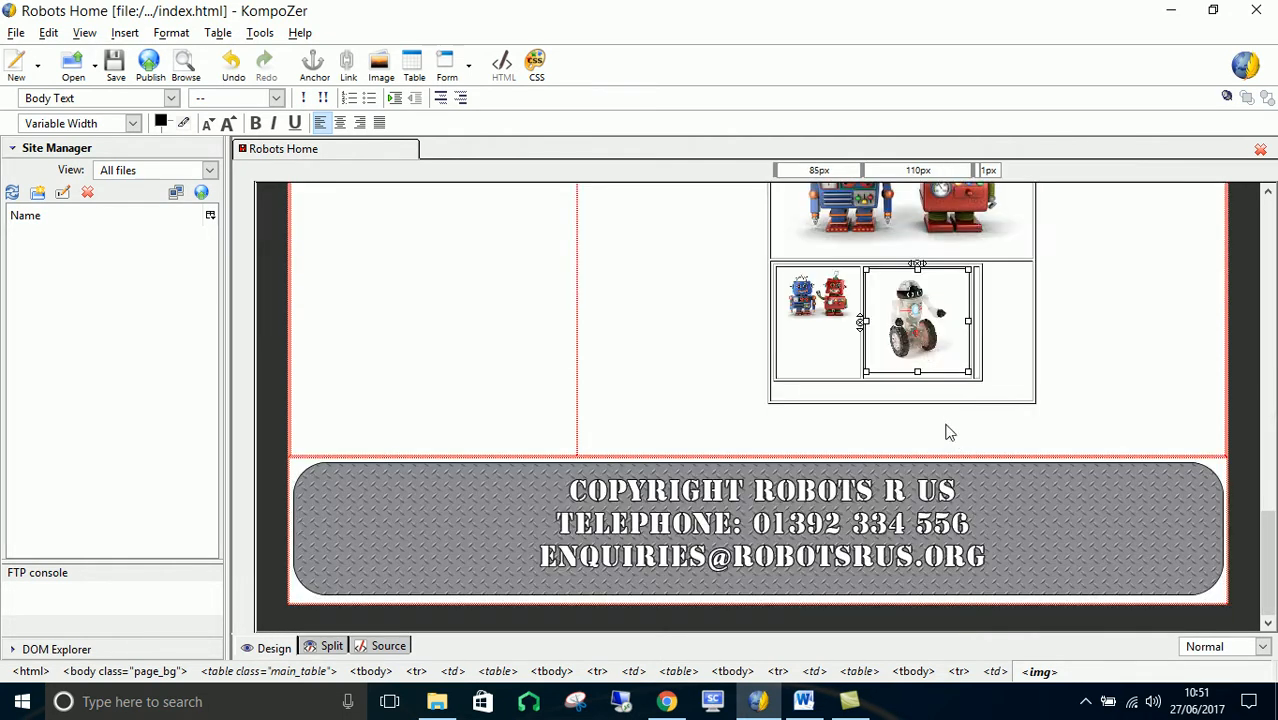
pyautogui.moveTo(966, 373); pyautogui.dragTo(930, 336)
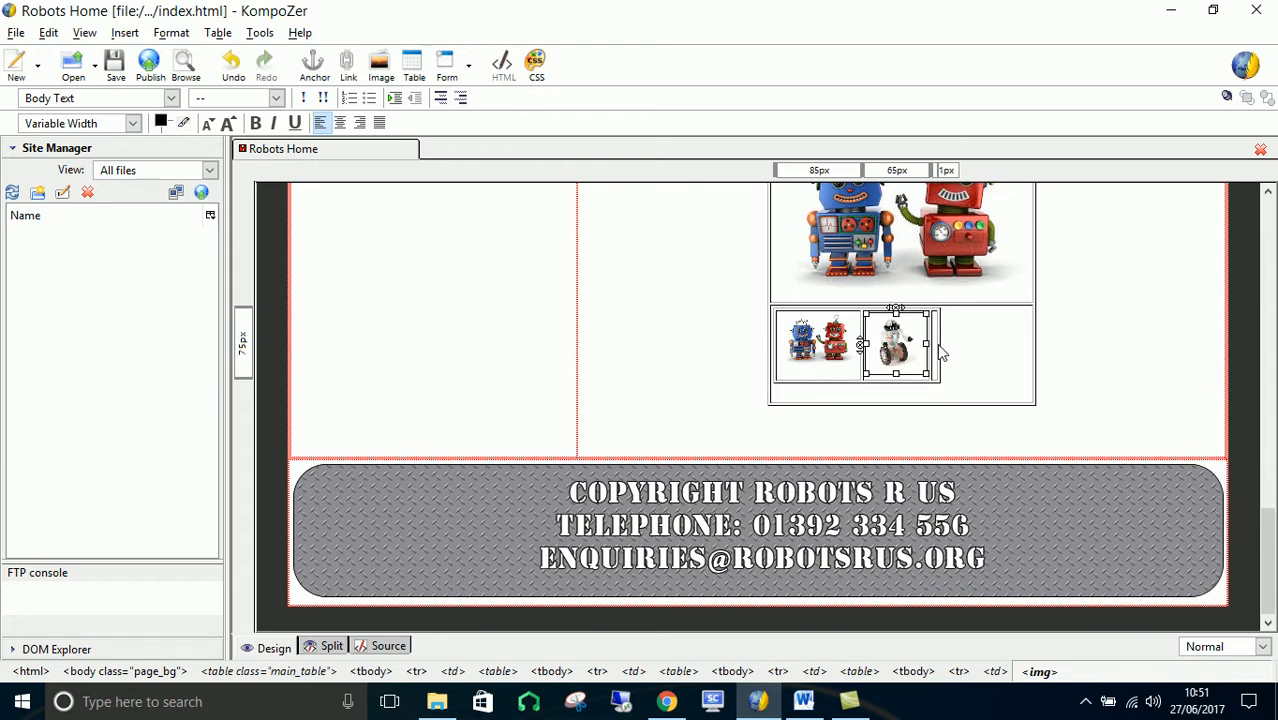
# Insert gal3.jpg with alternate text "3" in the nested table's third cell and shrink it to about 80 px wide.
pyautogui.click(937, 343)
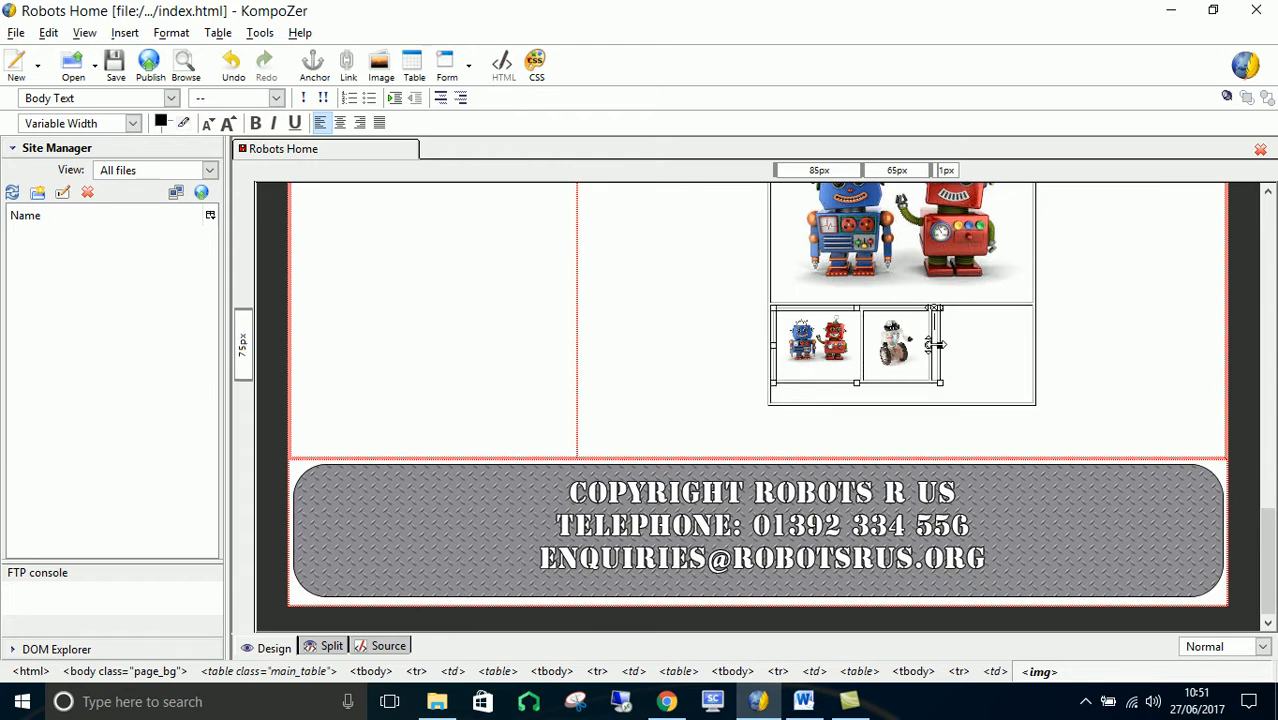
pyautogui.click(125, 33)
pyautogui.moveTo(170, 95)
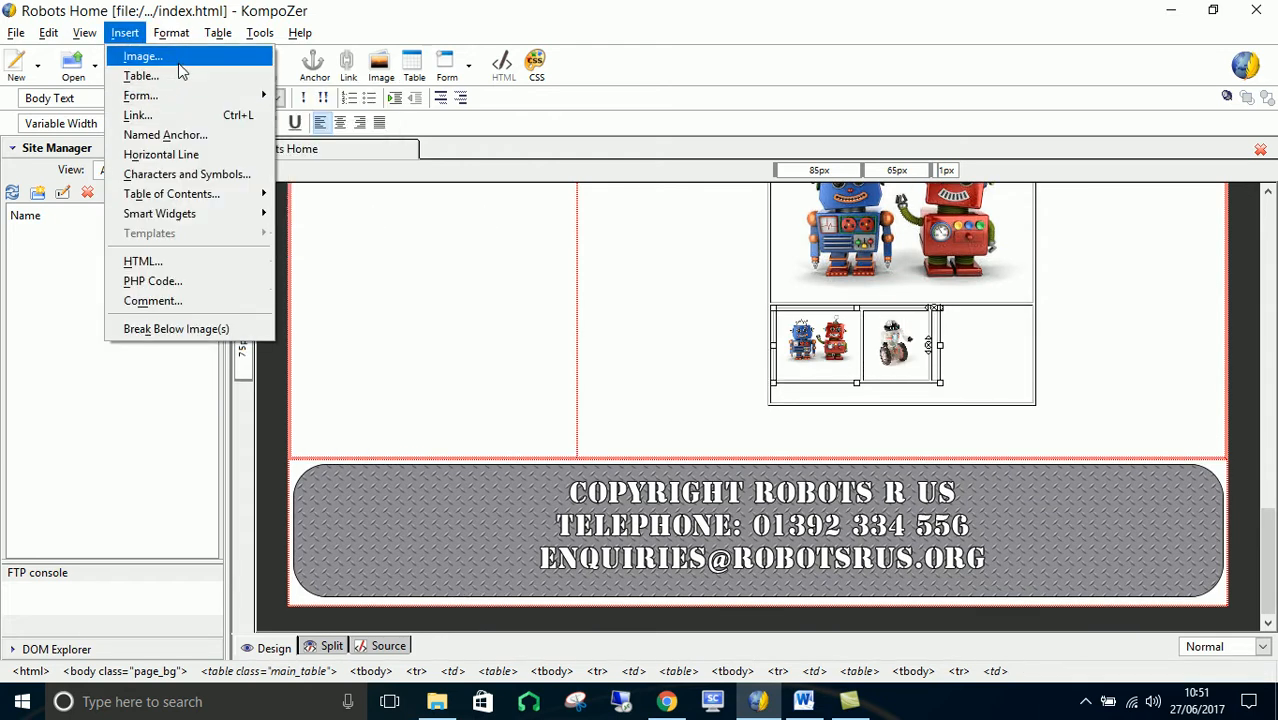
pyautogui.click(180, 58)
pyautogui.click(706, 143)
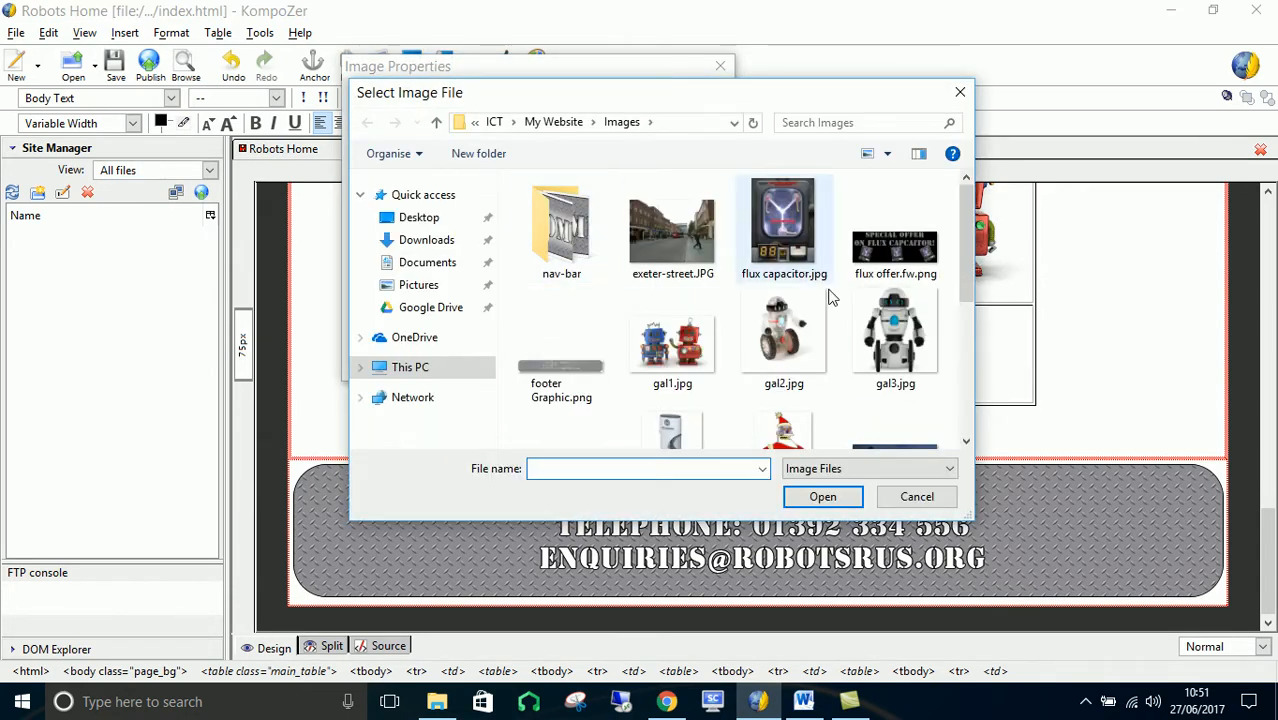
pyautogui.doubleClick(893, 335)
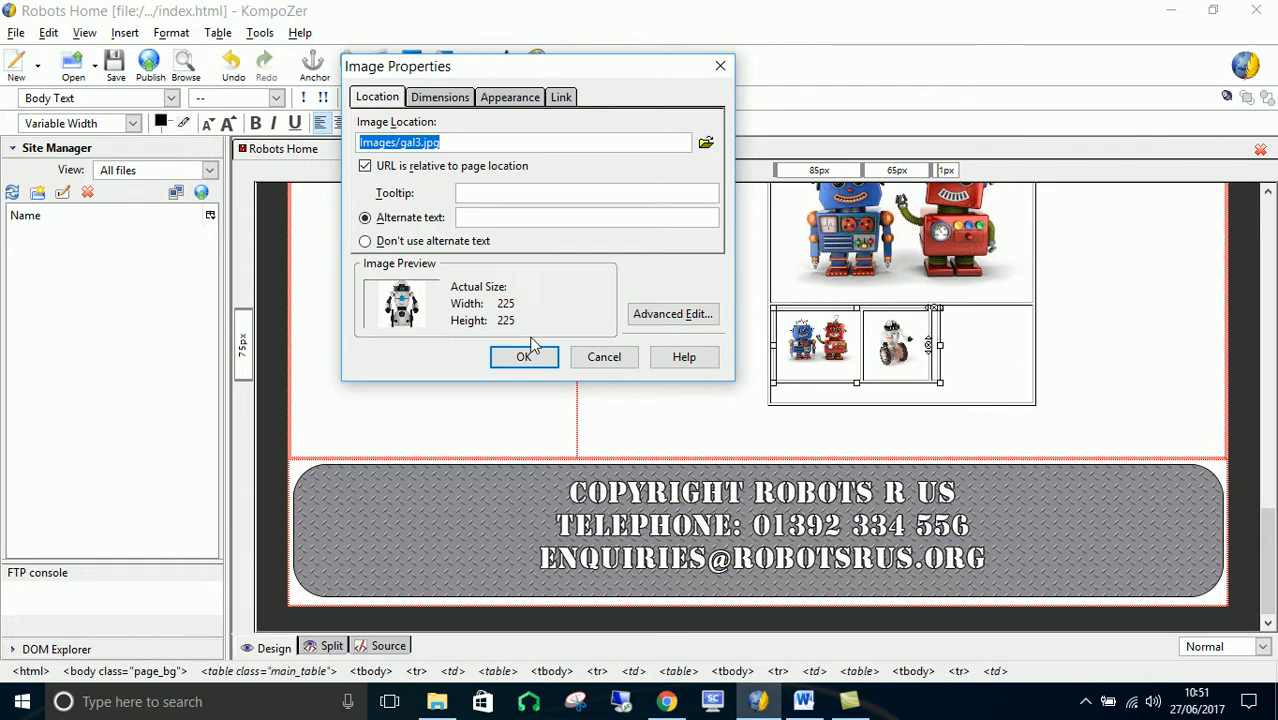
pyautogui.click(524, 355)
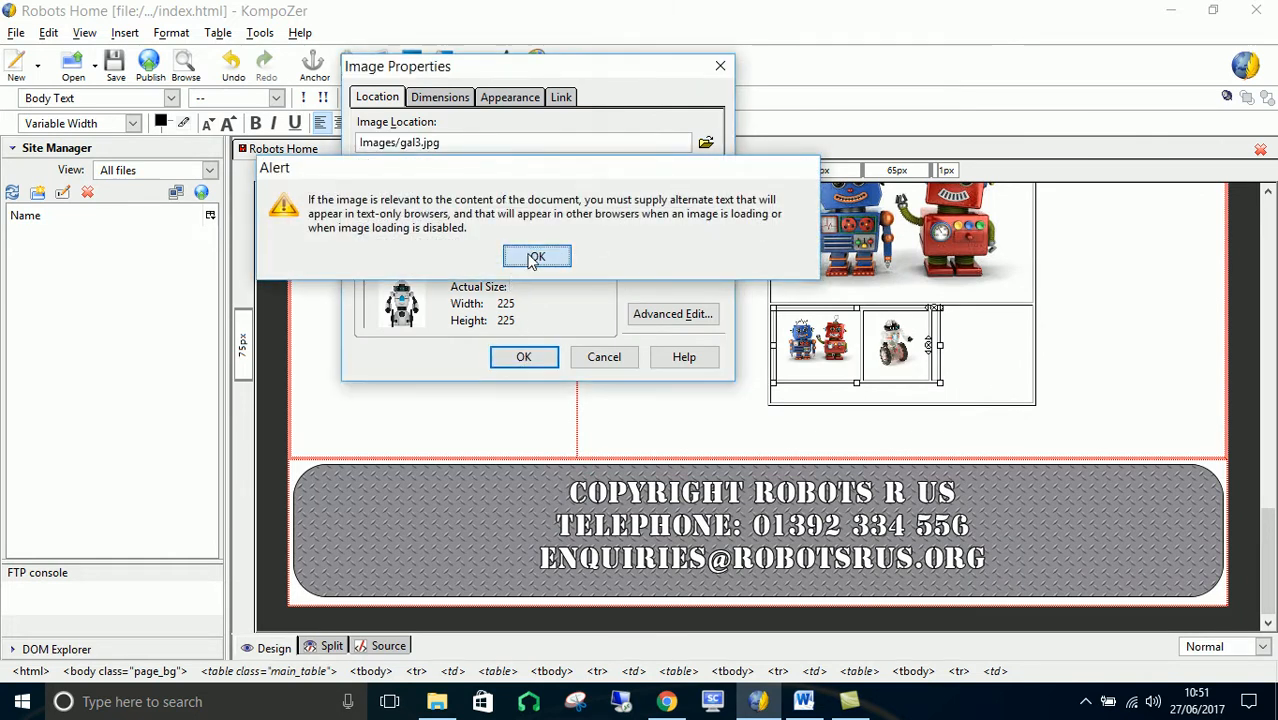
pyautogui.click(537, 257)
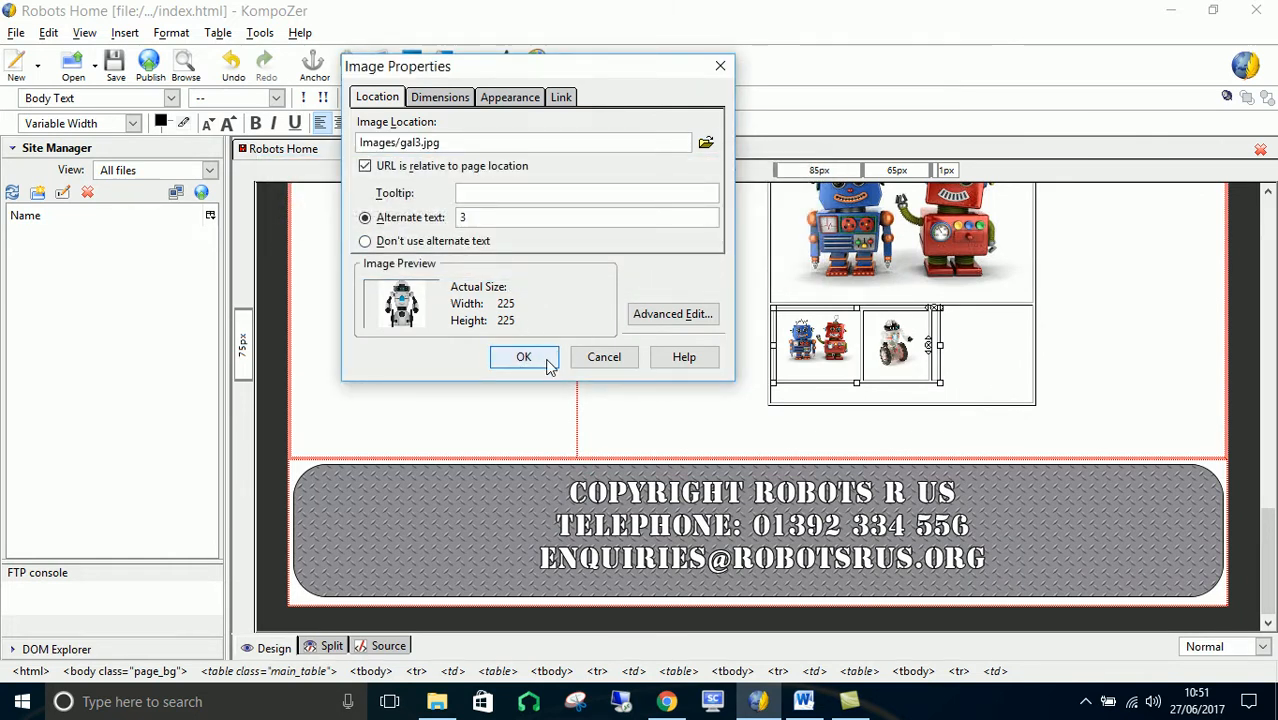
pyautogui.click(524, 357)
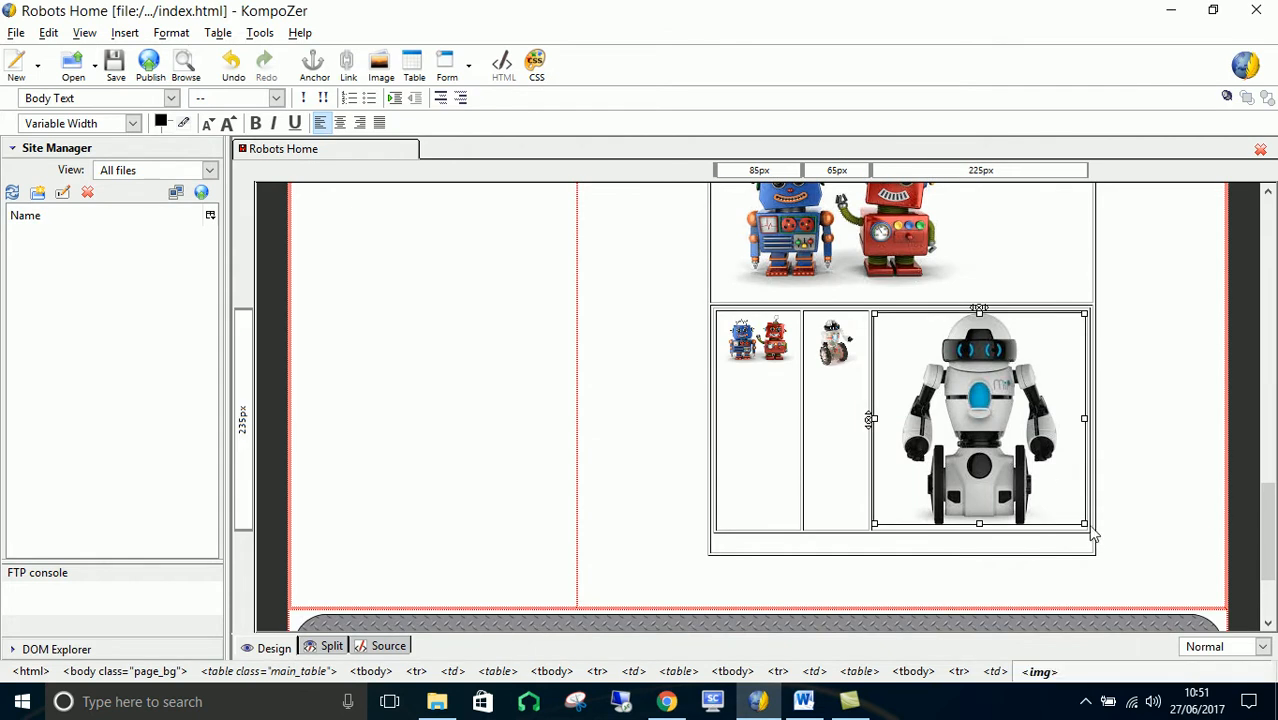
pyautogui.moveTo(1084, 522); pyautogui.dragTo(948, 367)
# Set the nested thumbnail table's alignment to Center in its table properties.
pyautogui.click(922, 408)
pyautogui.click(840, 390)
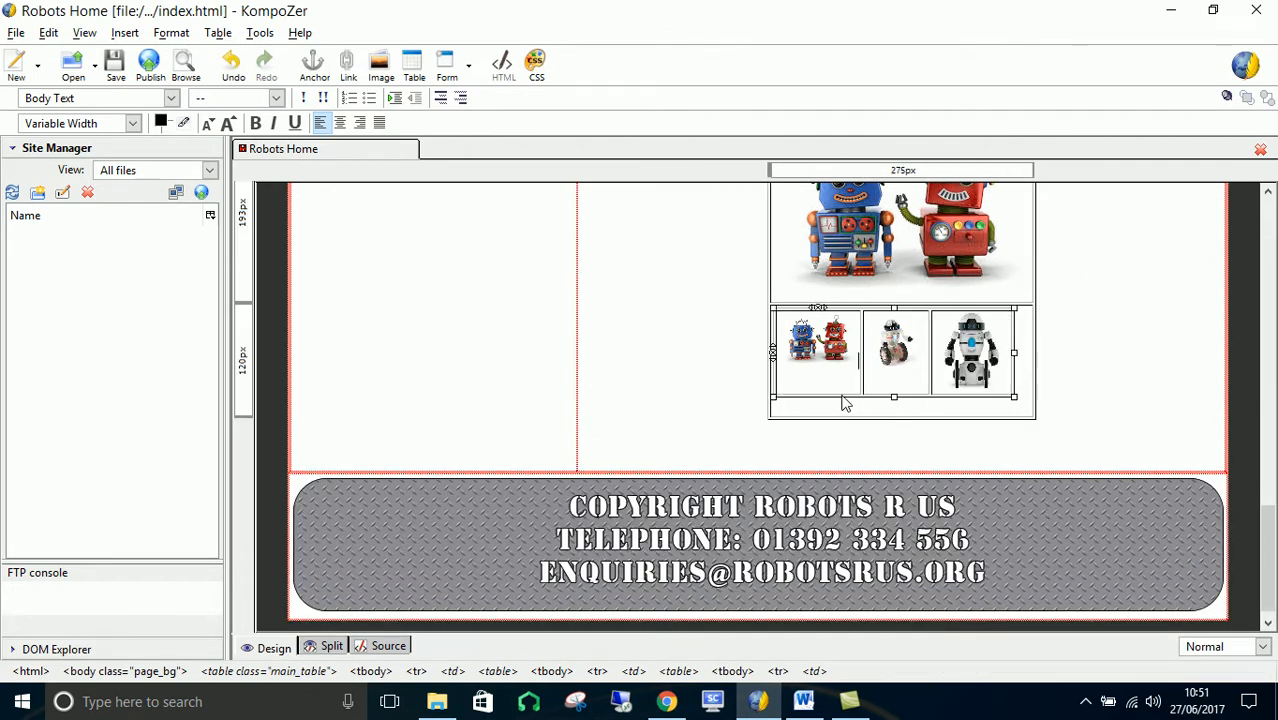
pyautogui.click(218, 32)
pyautogui.click(278, 211)
pyautogui.click(890, 335)
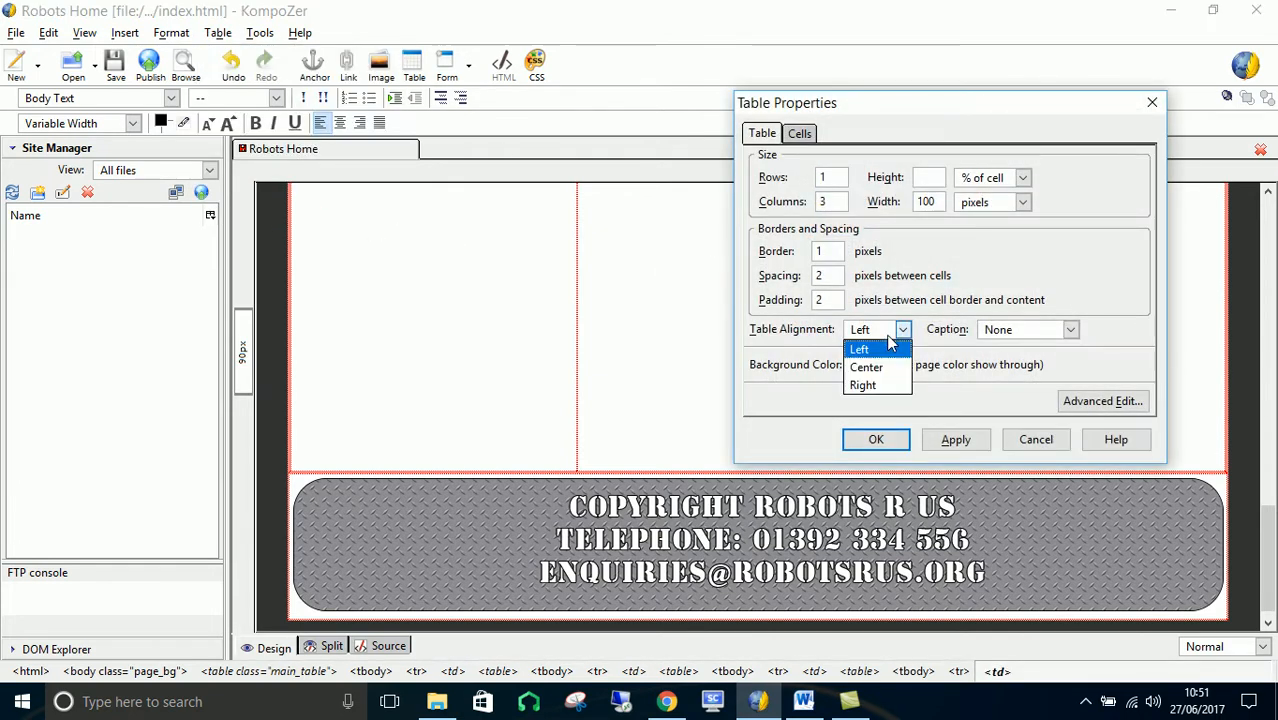
pyautogui.click(866, 367)
pyautogui.click(956, 439)
pyautogui.click(878, 440)
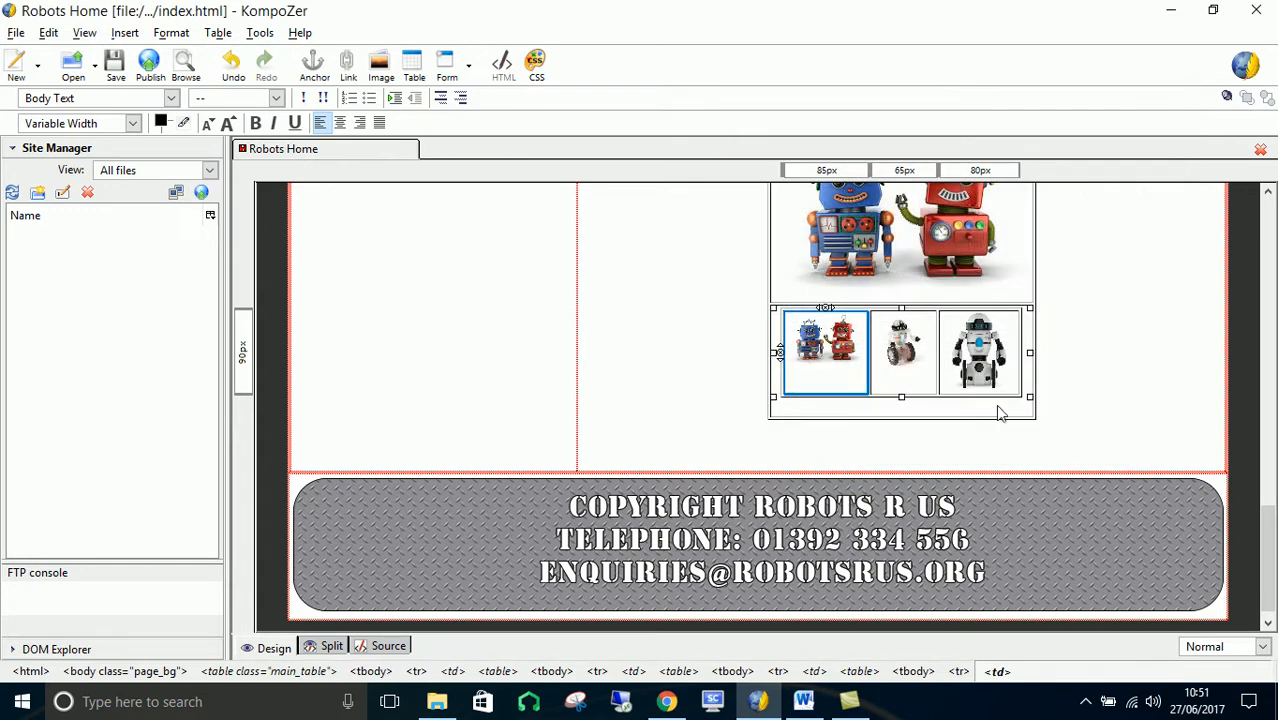
# Consult the code notes in Word, return to KompoZer and add an onclick JavaScript event to the first thumbnail.
pyautogui.scroll(5, 1141, 345)
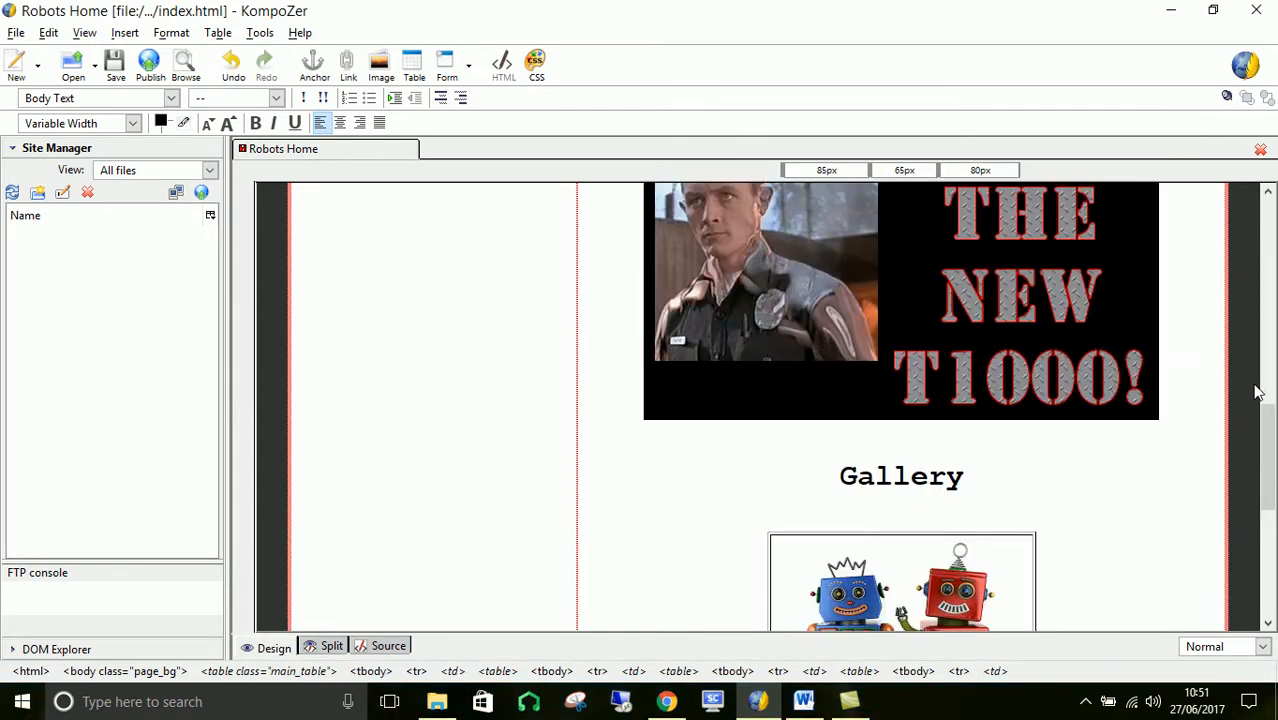
pyautogui.scroll(-5, 733, 408)
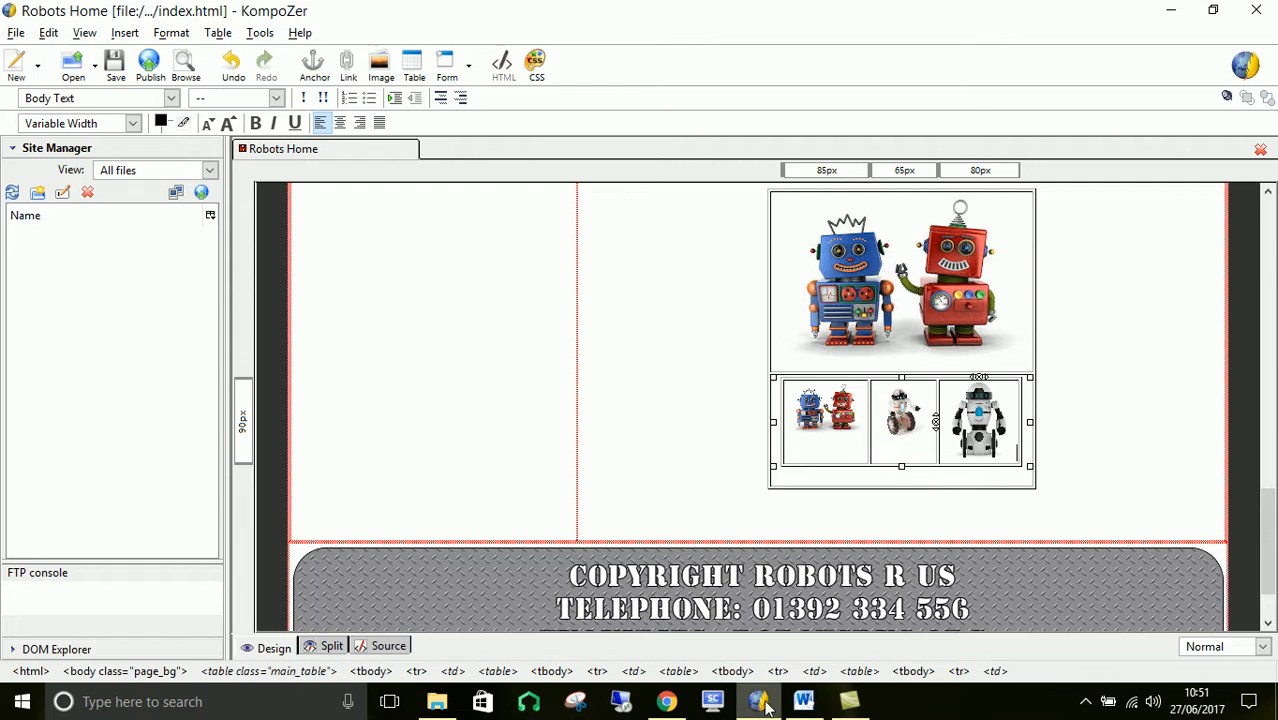
pyautogui.click(804, 701)
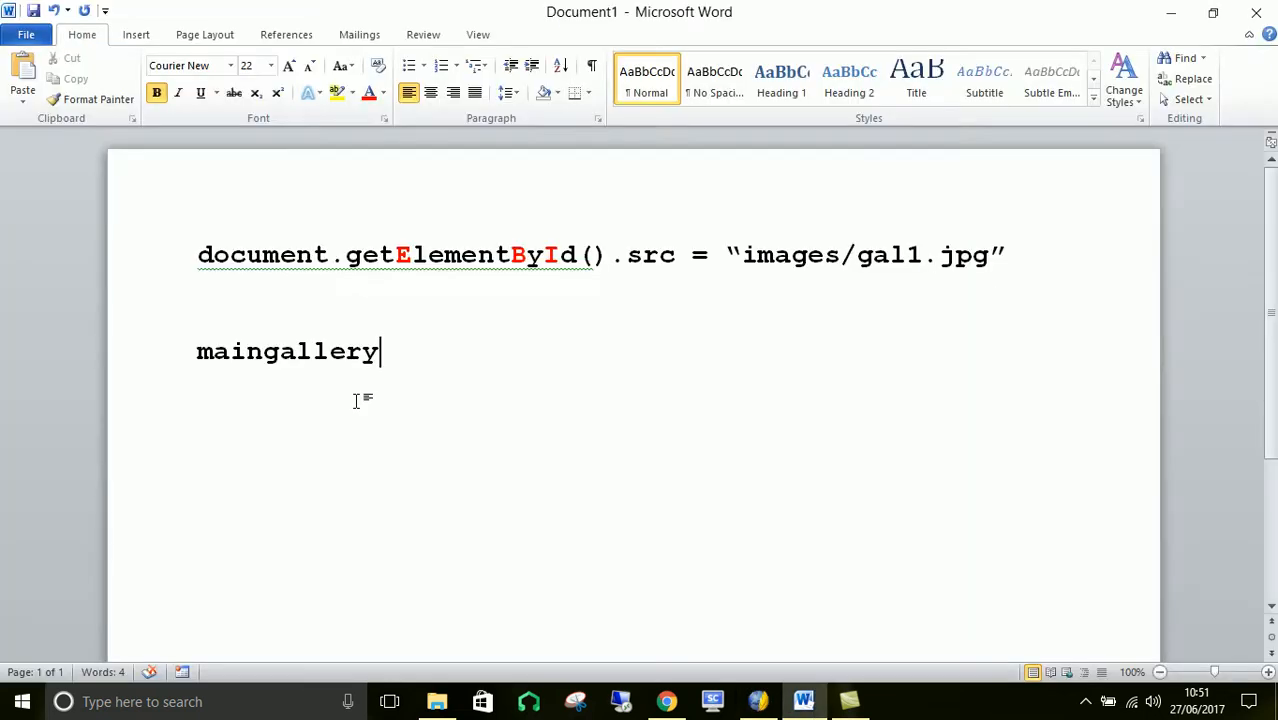
pyautogui.click(758, 701)
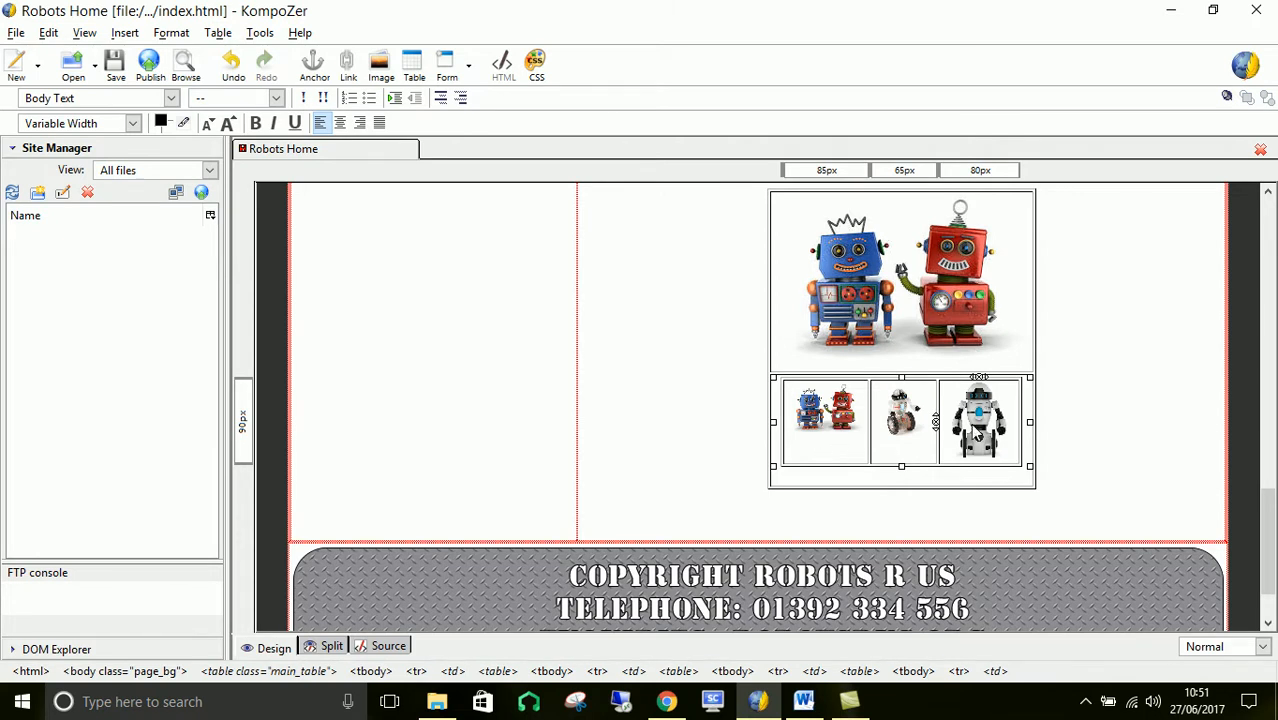
pyautogui.doubleClick(826, 412)
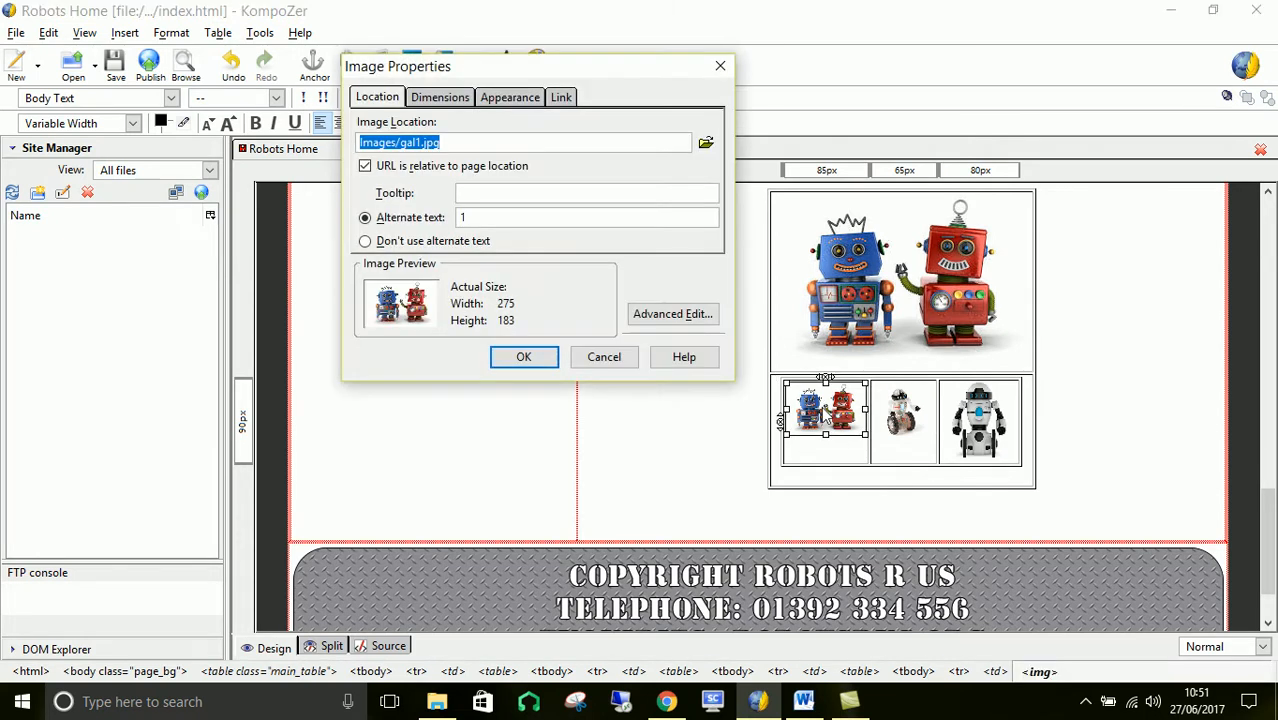
pyautogui.click(655, 316)
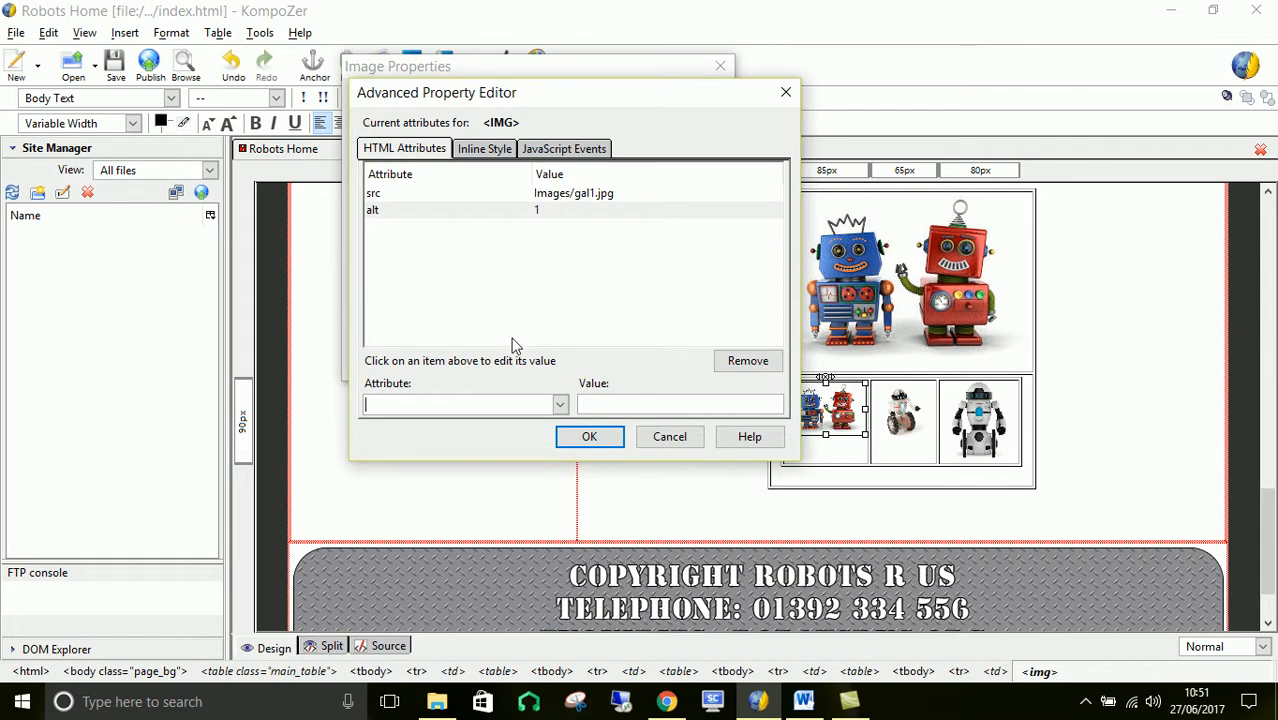
pyautogui.click(566, 149)
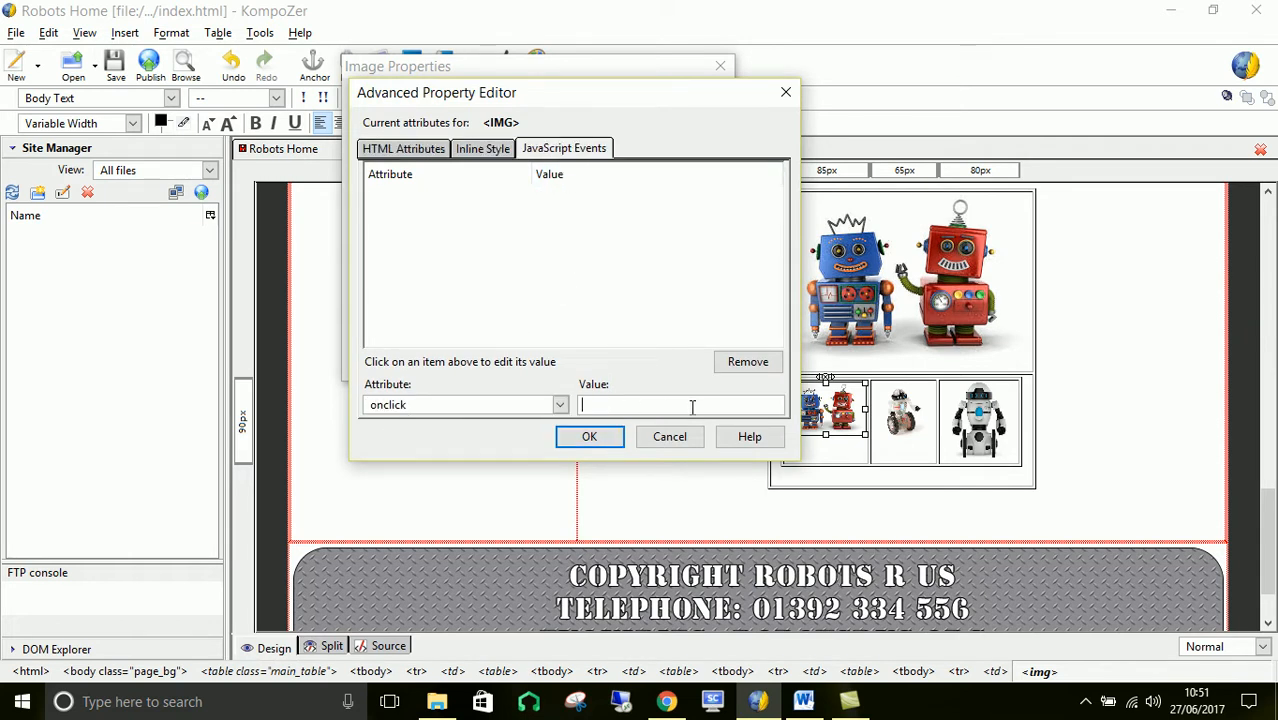
# Enter document.getElementById("maingallery").src="images/gal1.jpg" as the onclick value, checking the image's file name in the Images folder.
pyautogui.write('document.getElementById("main')
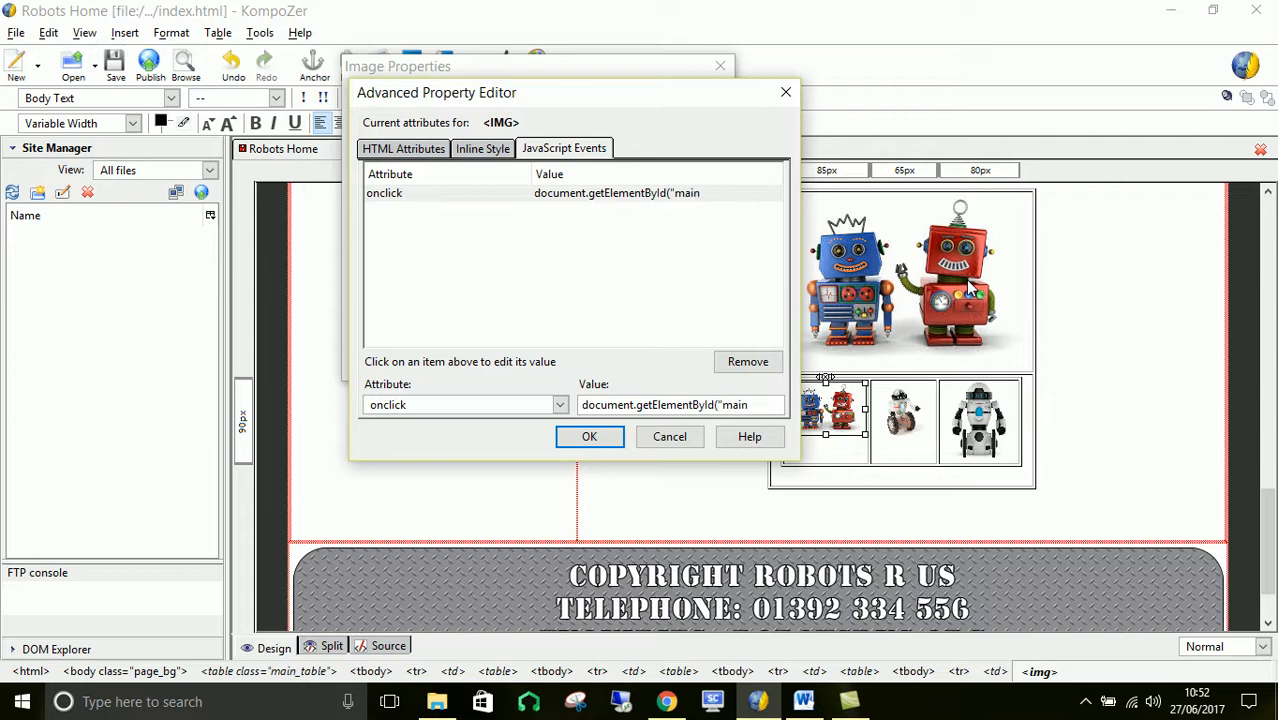
pyautogui.write('gallery"')
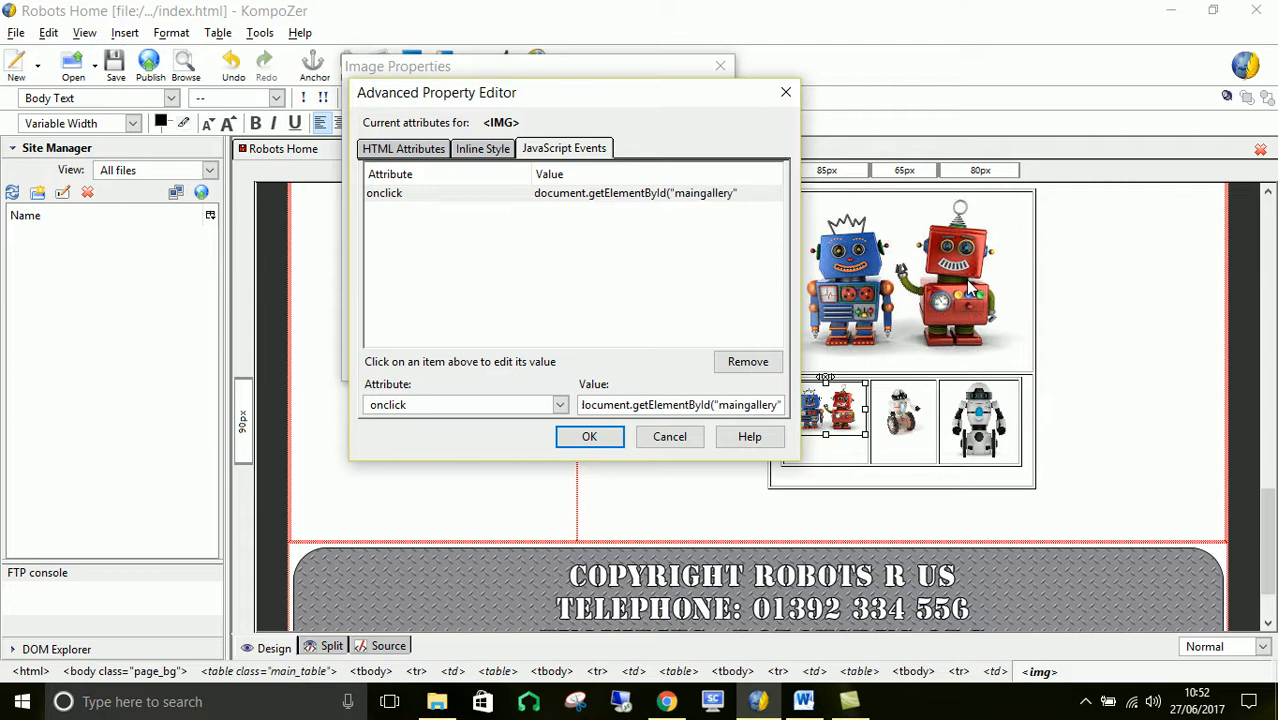
pyautogui.write(')')
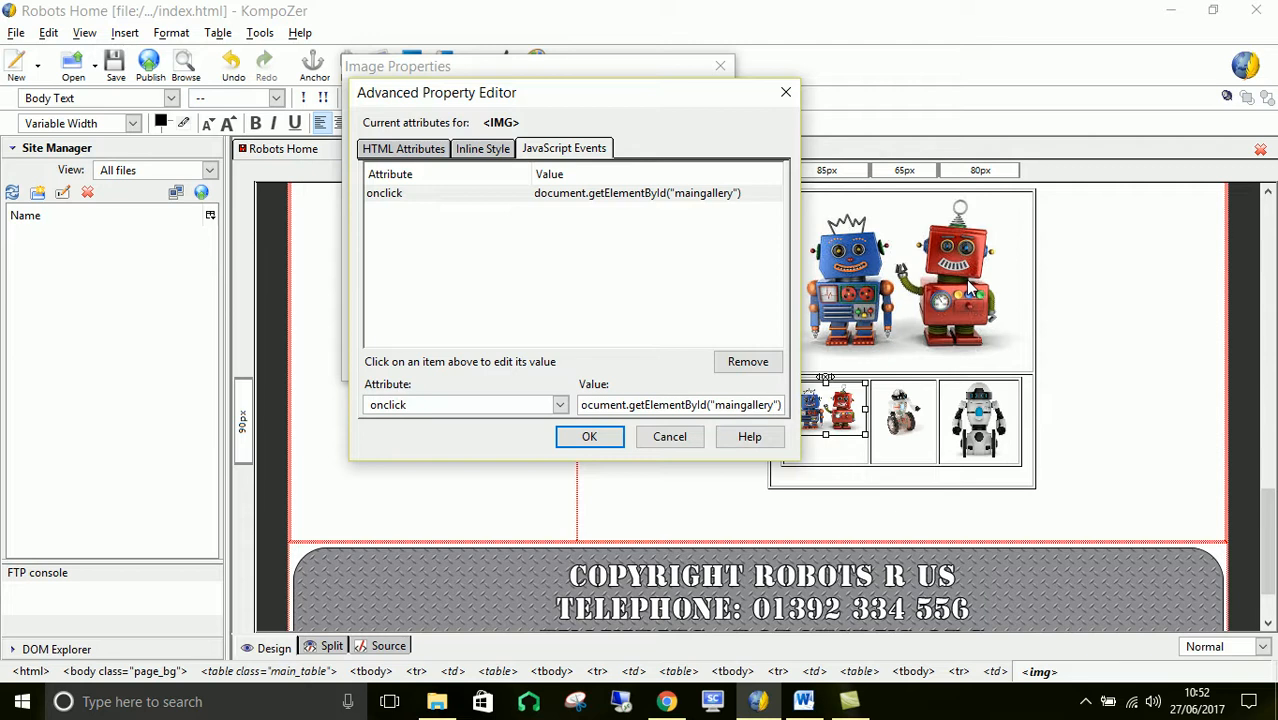
pyautogui.write('.s')
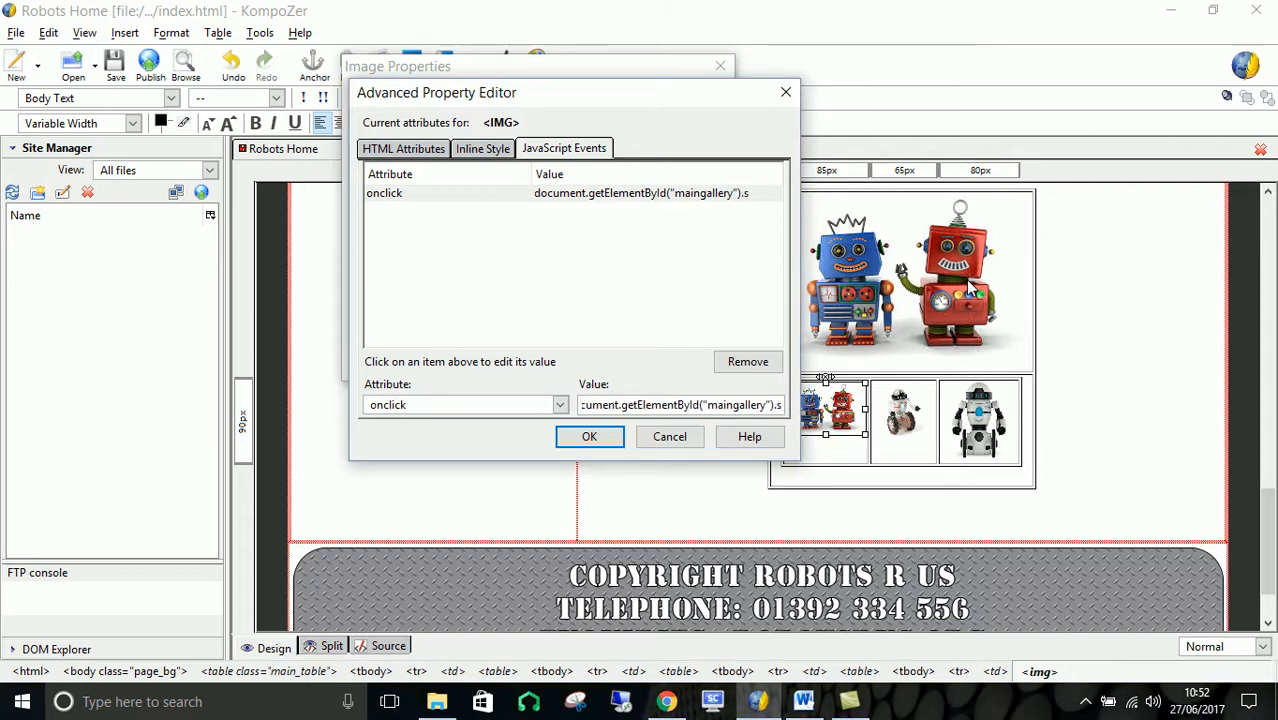
pyautogui.write('rc=')
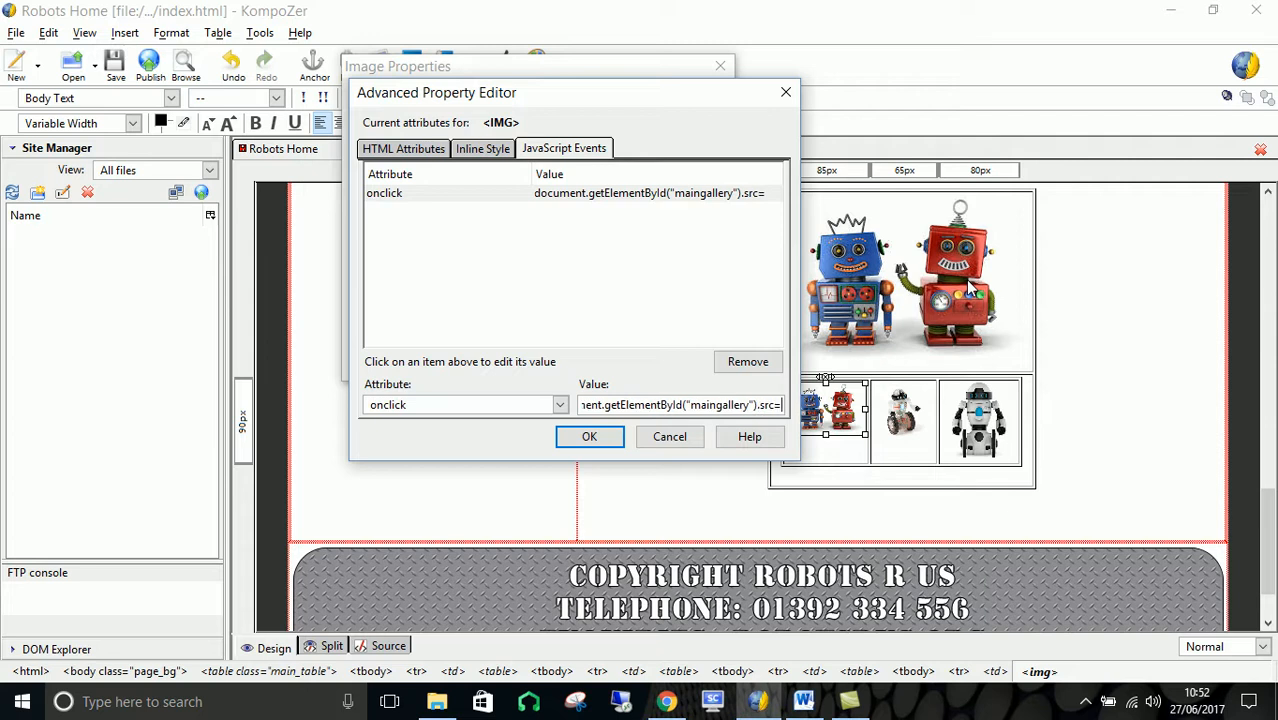
pyautogui.write('"')
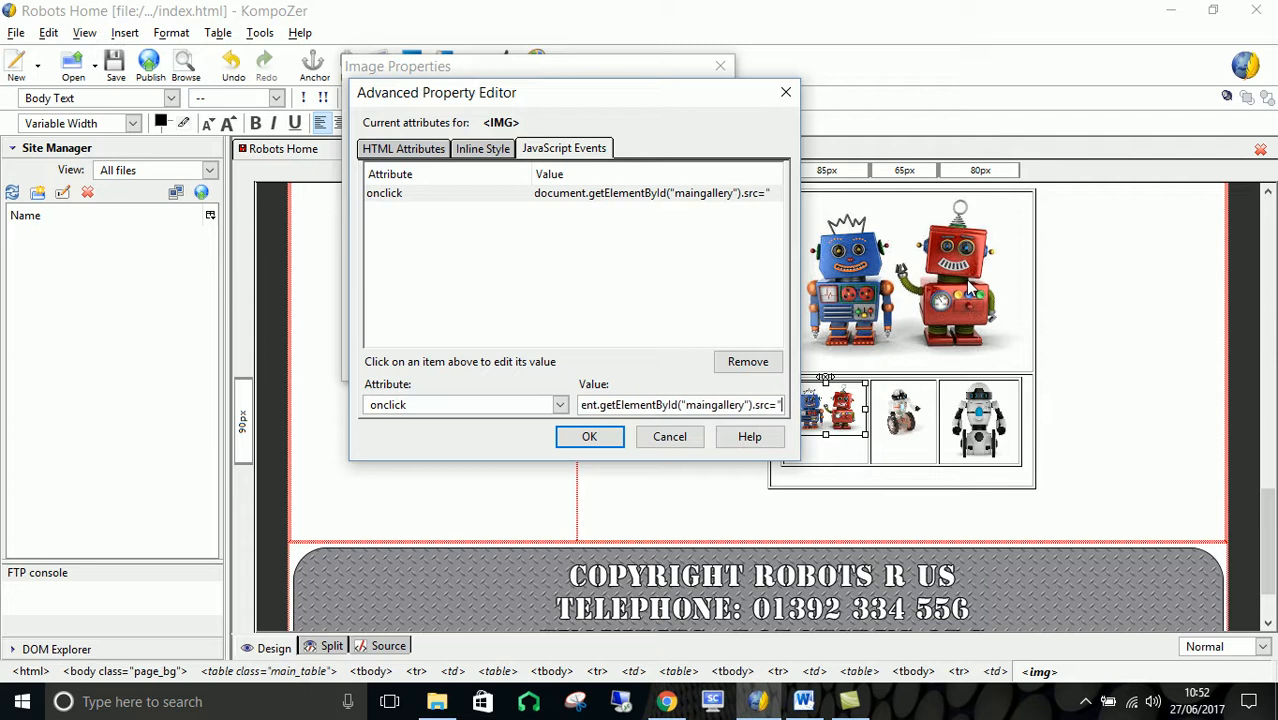
pyautogui.write('images')
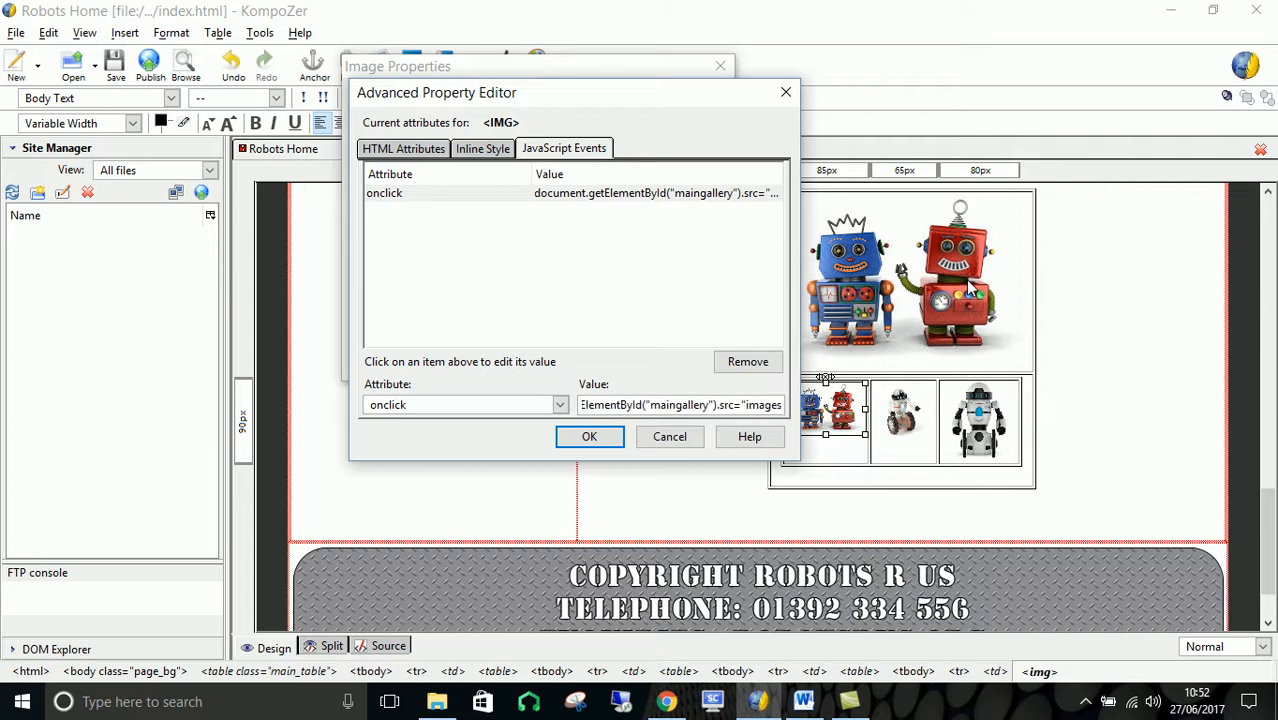
pyautogui.write('/')
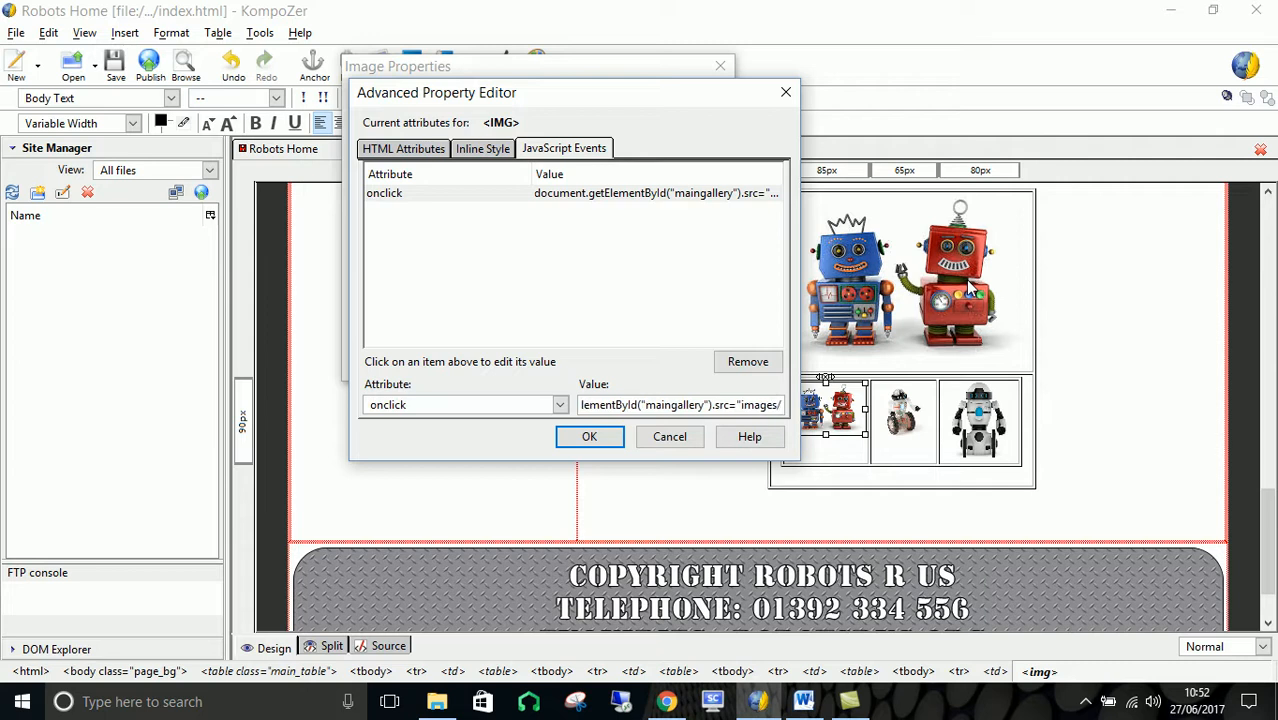
pyautogui.click(437, 701)
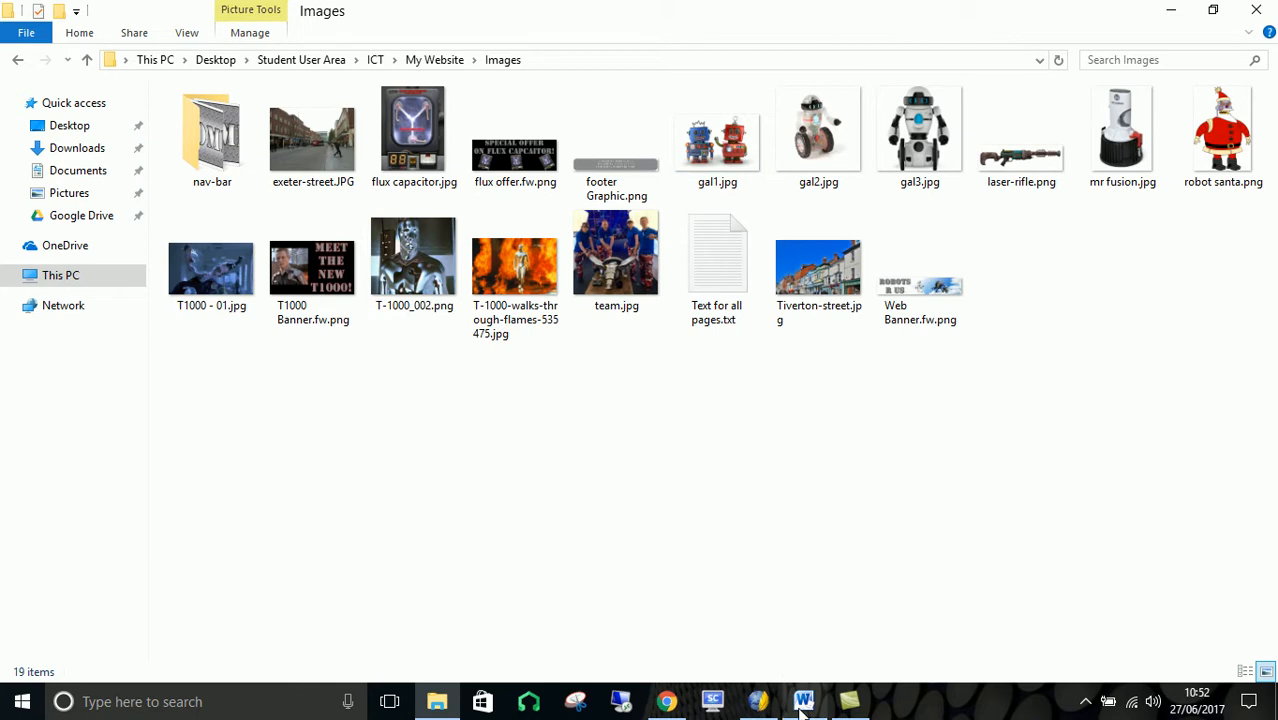
pyautogui.click(758, 701)
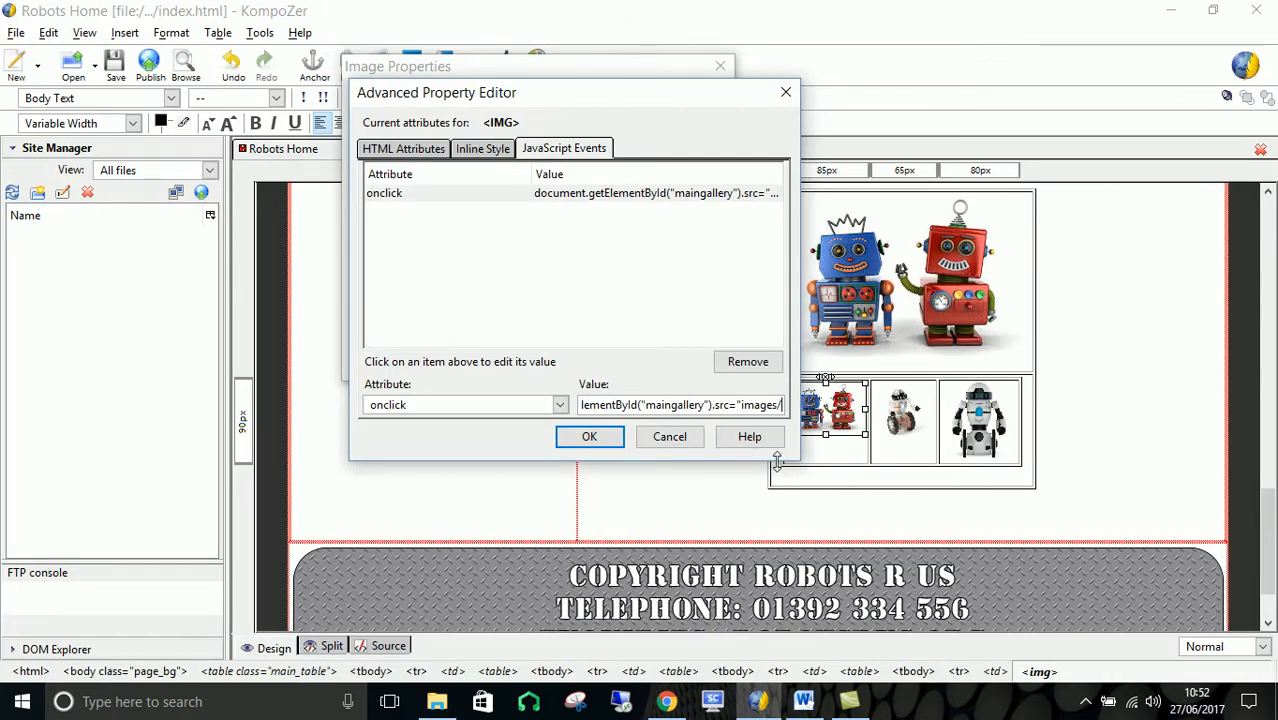
pyautogui.write('gal1')
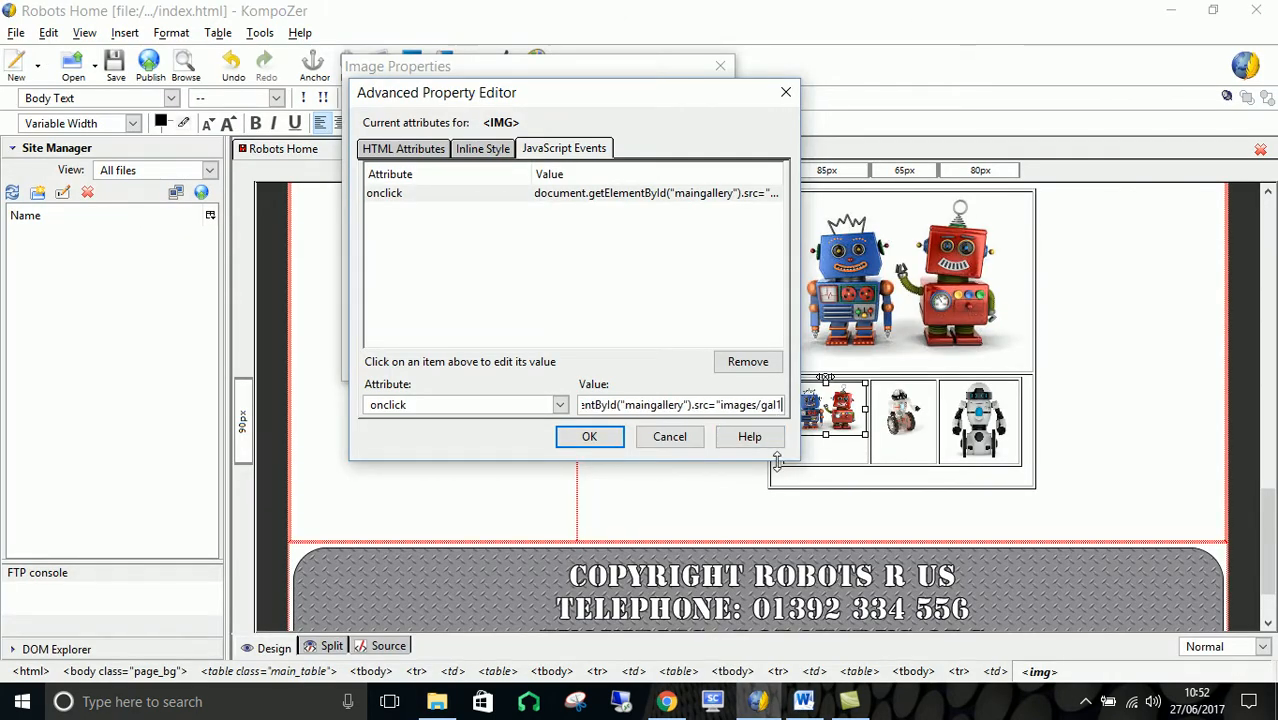
pyautogui.write('.jpg')
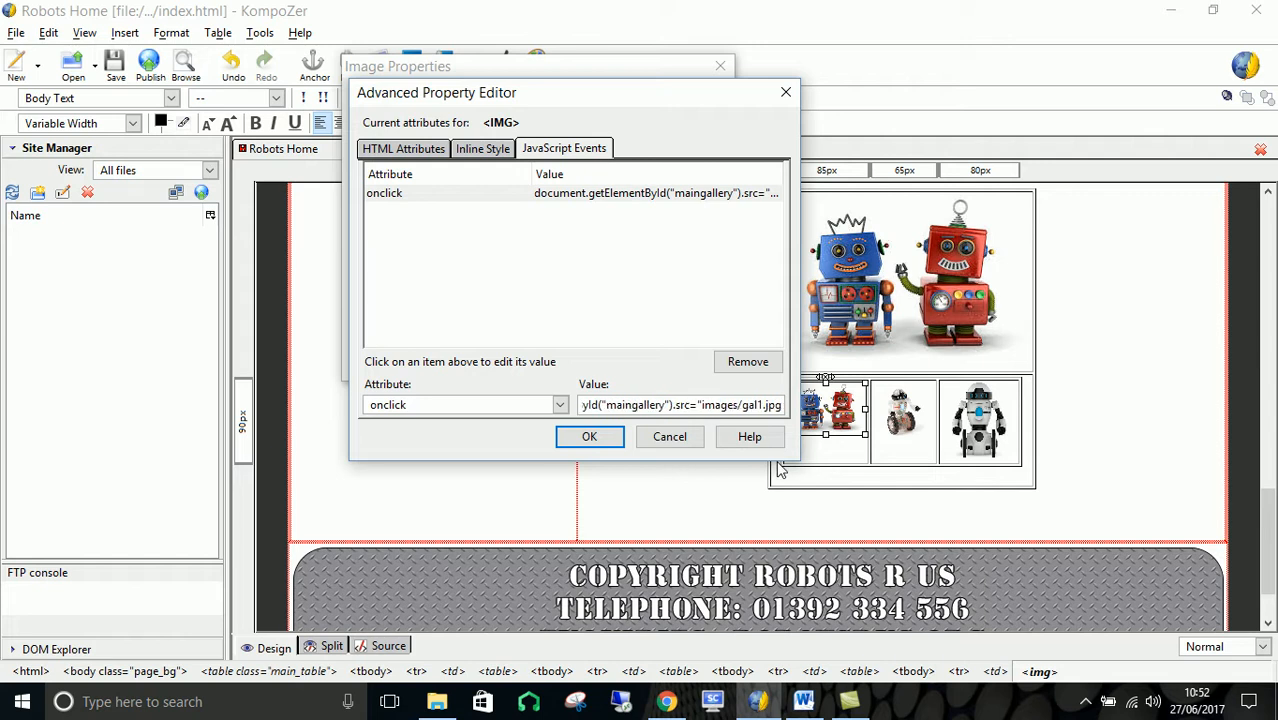
pyautogui.write('"')
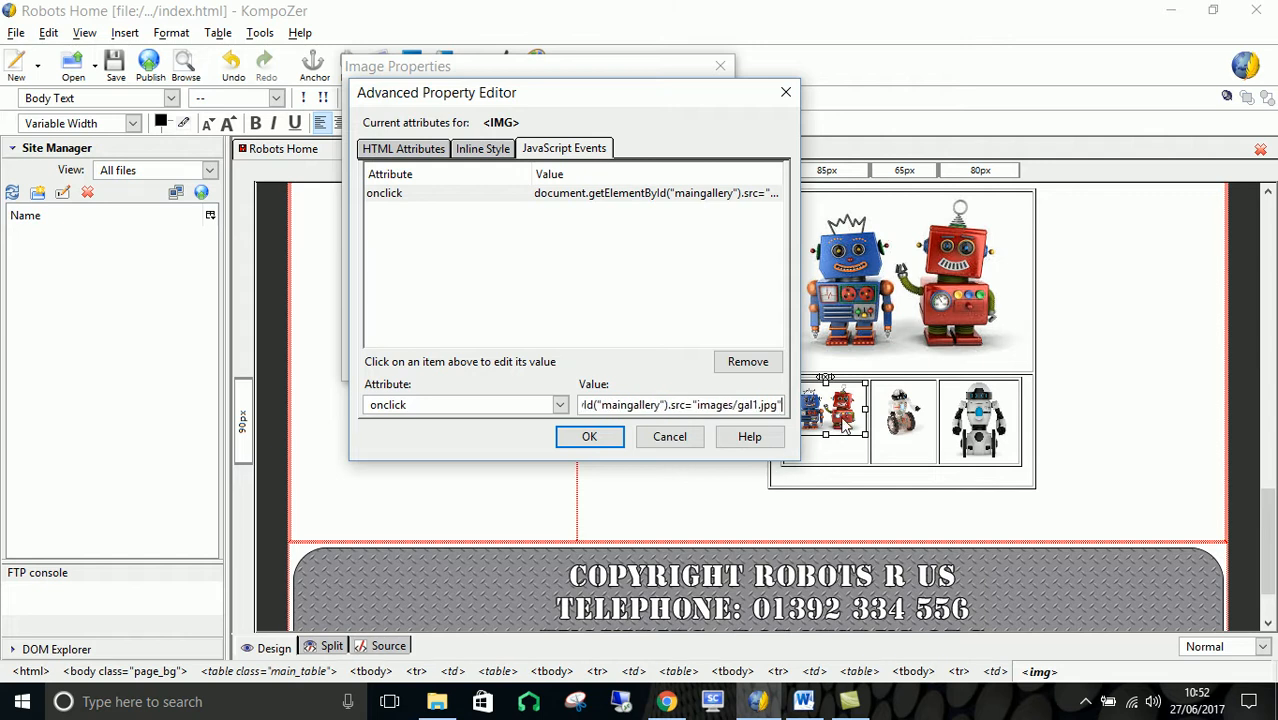
# Copy the complete onclick value and paste it into the Word document as a new line between the sample code and maingallery.
pyautogui.moveTo(781, 404); pyautogui.dragTo(500, 410)
pyautogui.hotkey('ctrl', 'c')
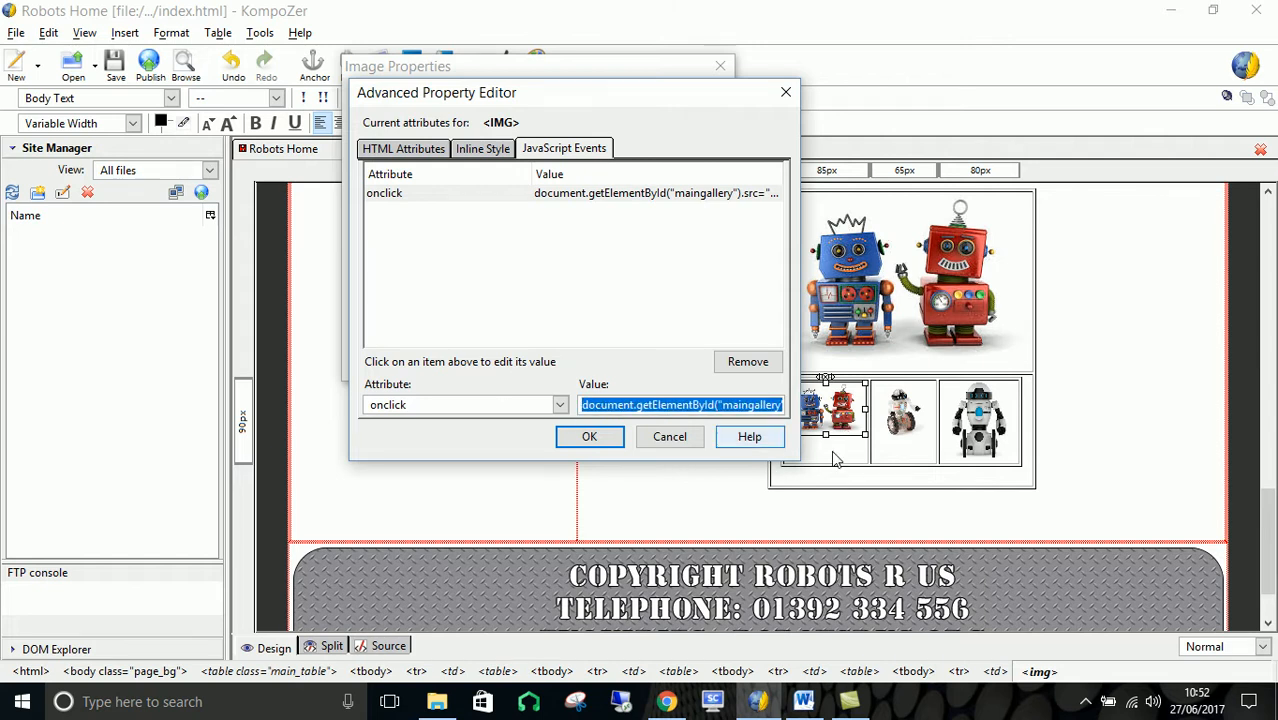
pyautogui.click(803, 701)
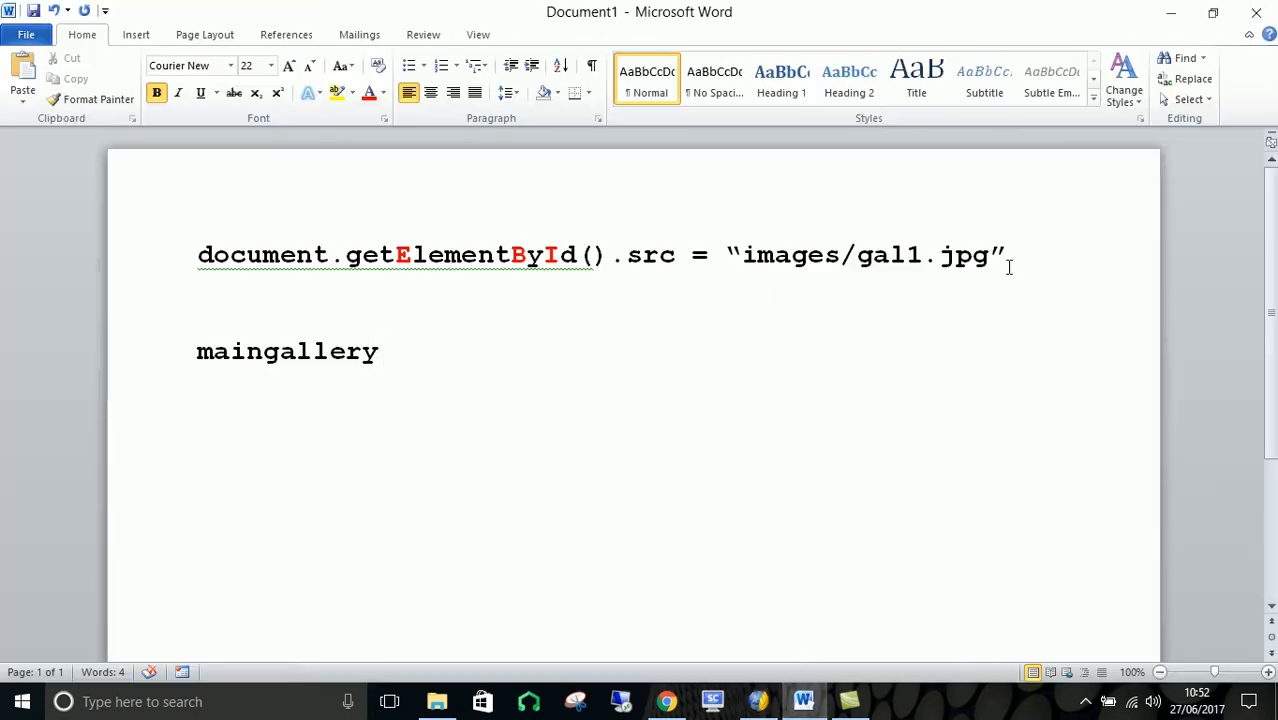
pyautogui.press('Return')
pyautogui.press('Return')
pyautogui.press('Up')
pyautogui.press('Up')
pyautogui.press('Down')
pyautogui.hotkey('ctrl', 'v')
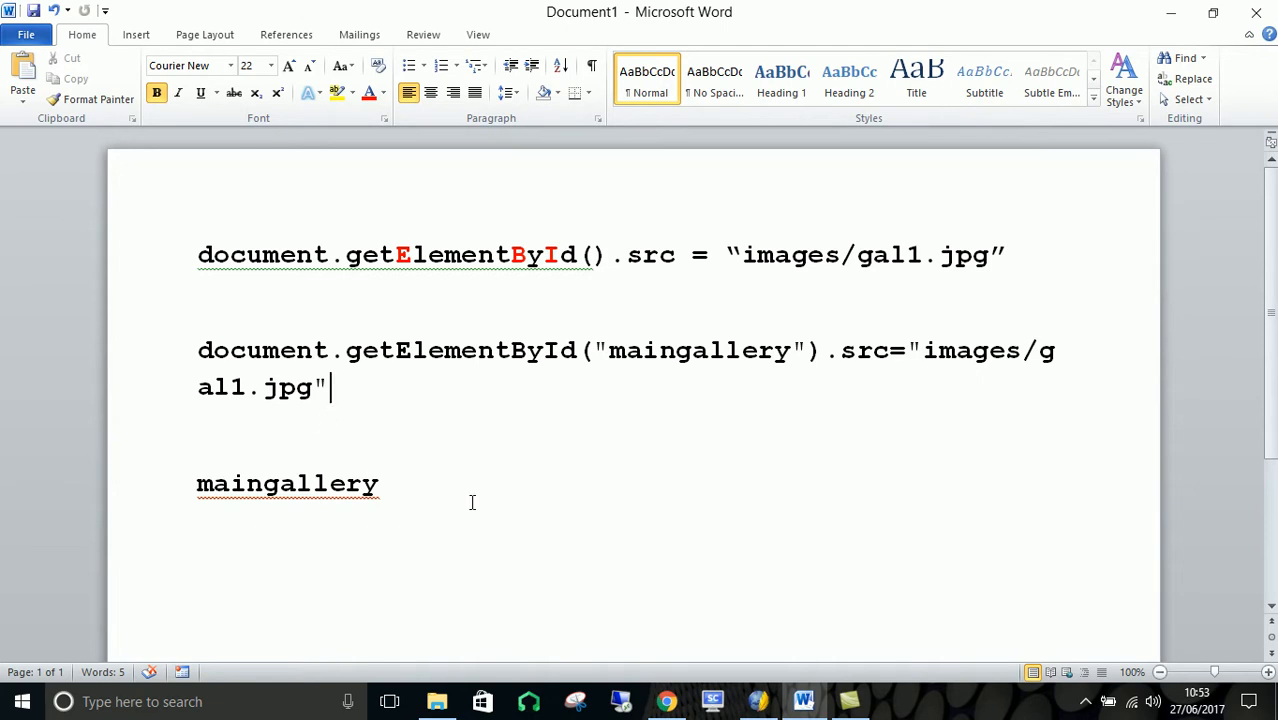
# Switch back to KompoZer, check the first thumbnail's onclick value through to its end and apply the image's properties.
pyautogui.click(752, 712)
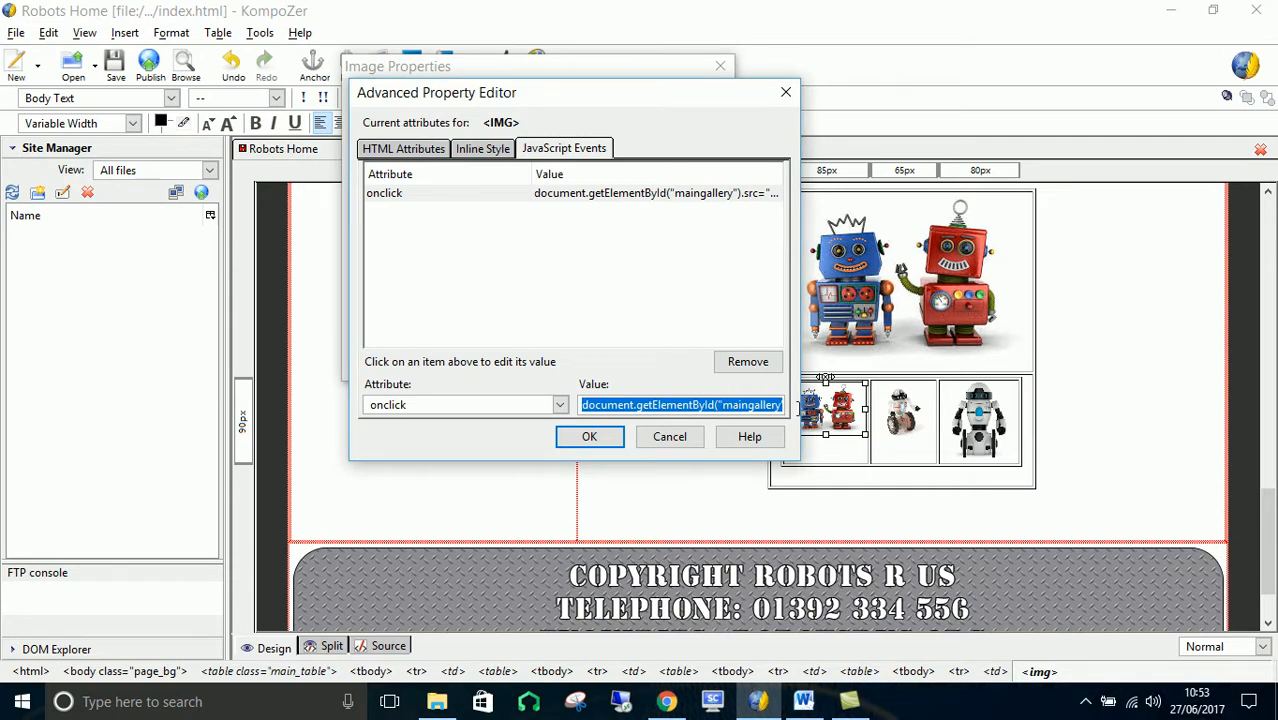
pyautogui.click(778, 404)
pyautogui.press('Right')
pyautogui.press('Right')
pyautogui.press('Right')
pyautogui.press('Right')
pyautogui.press('Right')
pyautogui.press('Right')
pyautogui.press('Right')
pyautogui.press('Right')
pyautogui.press('Right')
pyautogui.press('Right')
pyautogui.press('Right')
pyautogui.press('Right')
pyautogui.press('Right')
pyautogui.press('Right')
pyautogui.press('Right')
pyautogui.press('Right')
pyautogui.press('Right')
pyautogui.press('Right')
pyautogui.press('Right')
pyautogui.press('Right')
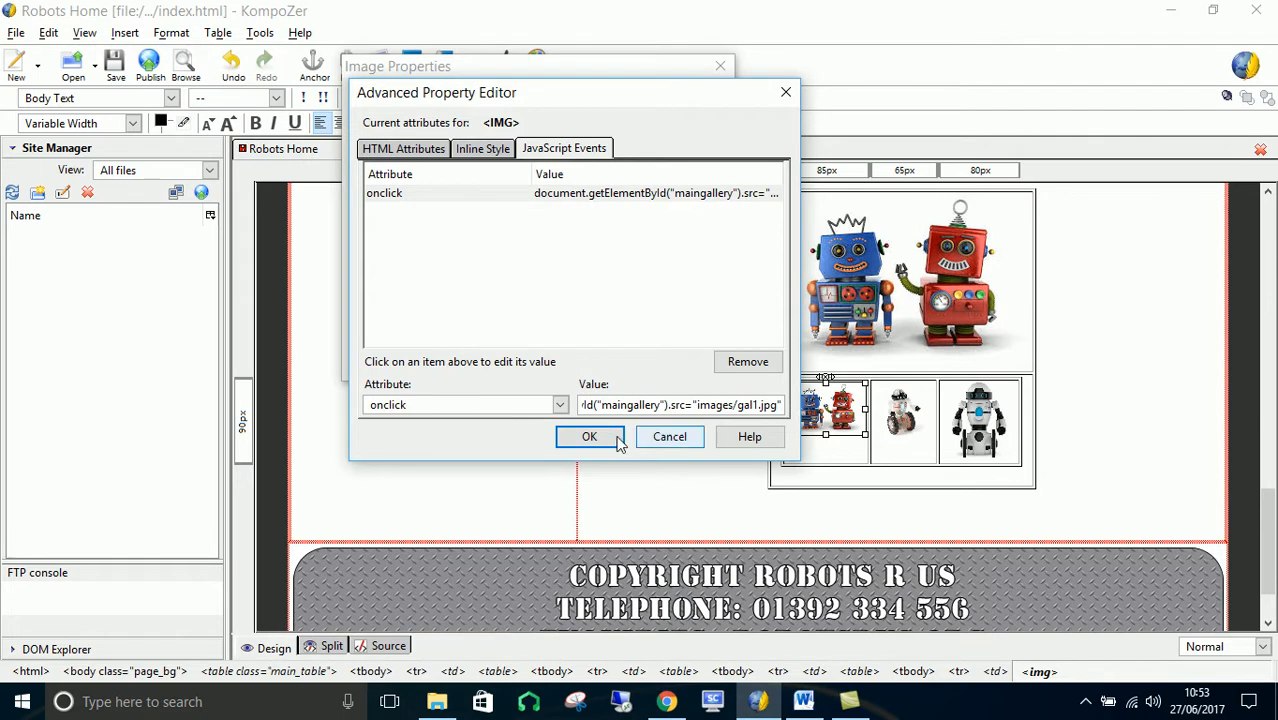
pyautogui.click(586, 436)
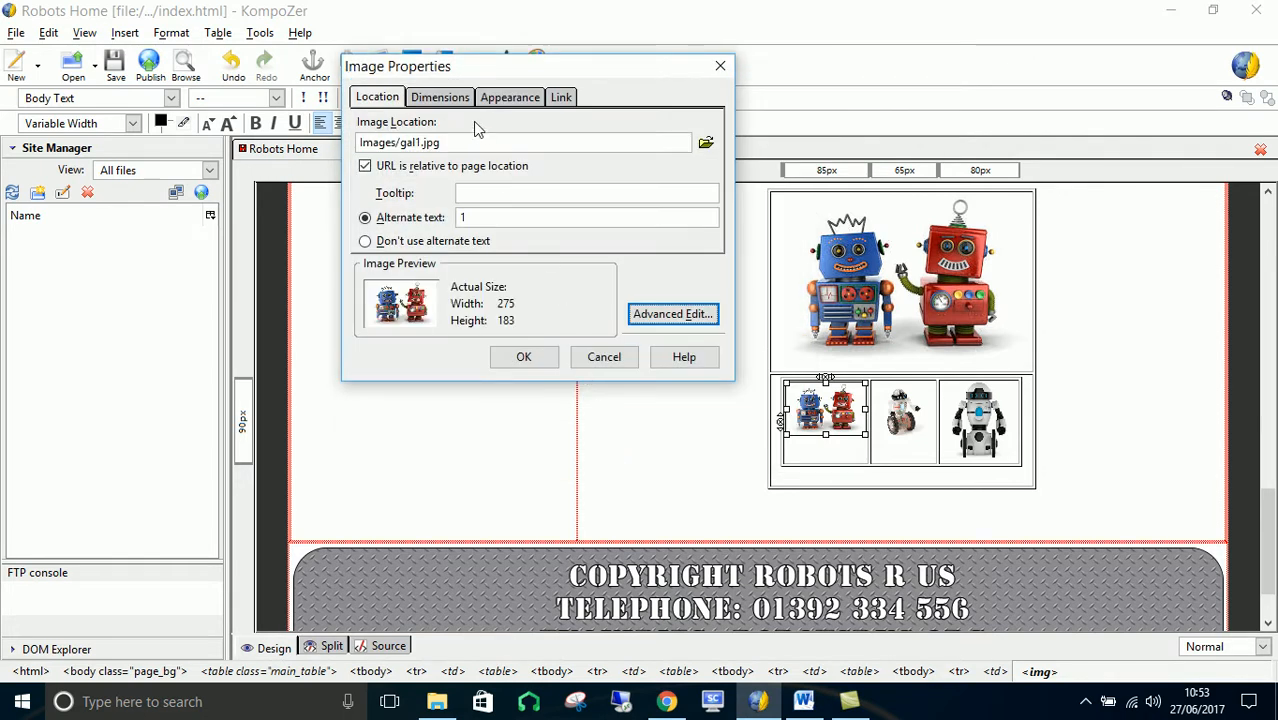
pyautogui.click(690, 314)
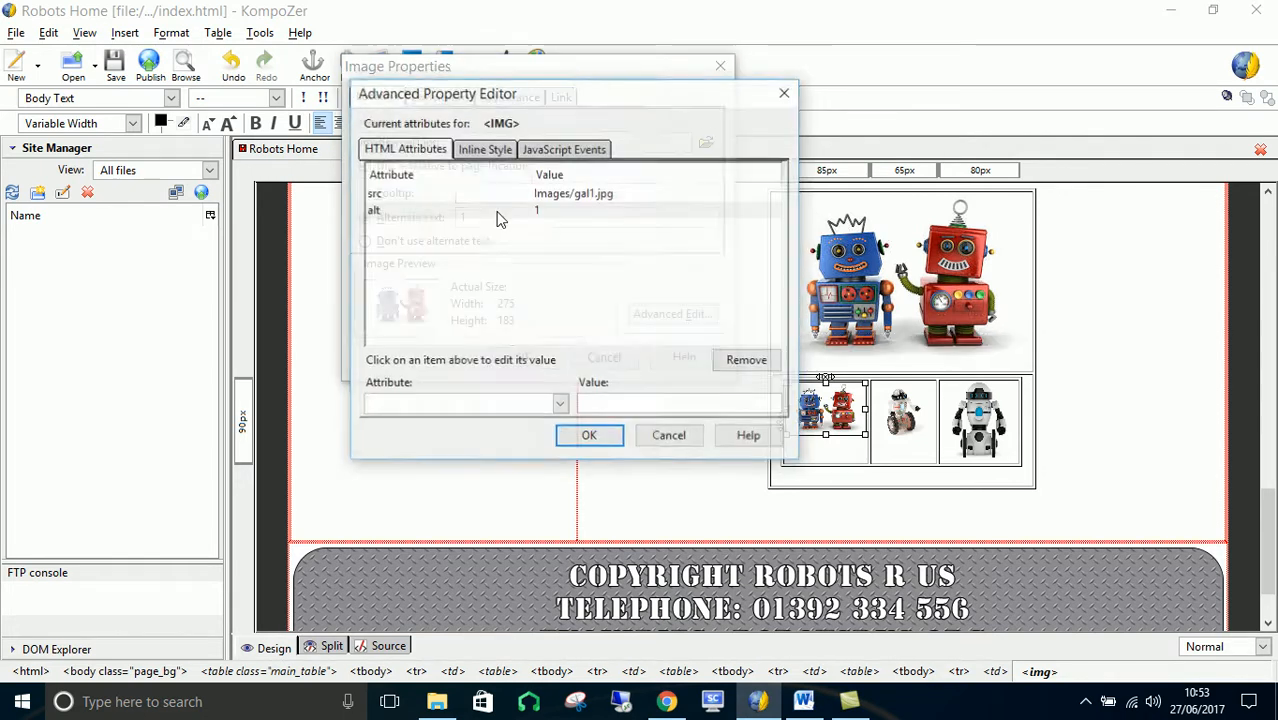
pyautogui.click(679, 437)
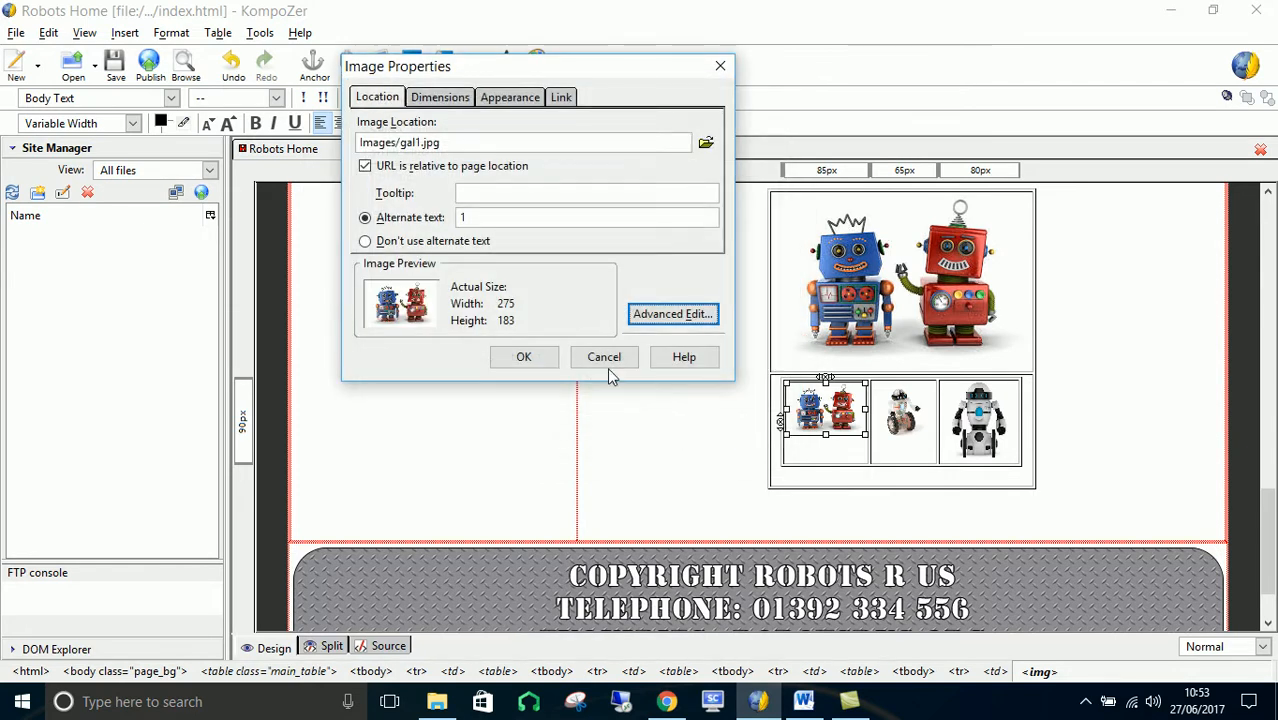
pyautogui.click(527, 358)
# Add an onclick JavaScript event to the second thumbnail, pasting document.getElementById("maingallery").src="images/gal1.jpg" as its value.
pyautogui.click(905, 420)
pyautogui.doubleClick(915, 428)
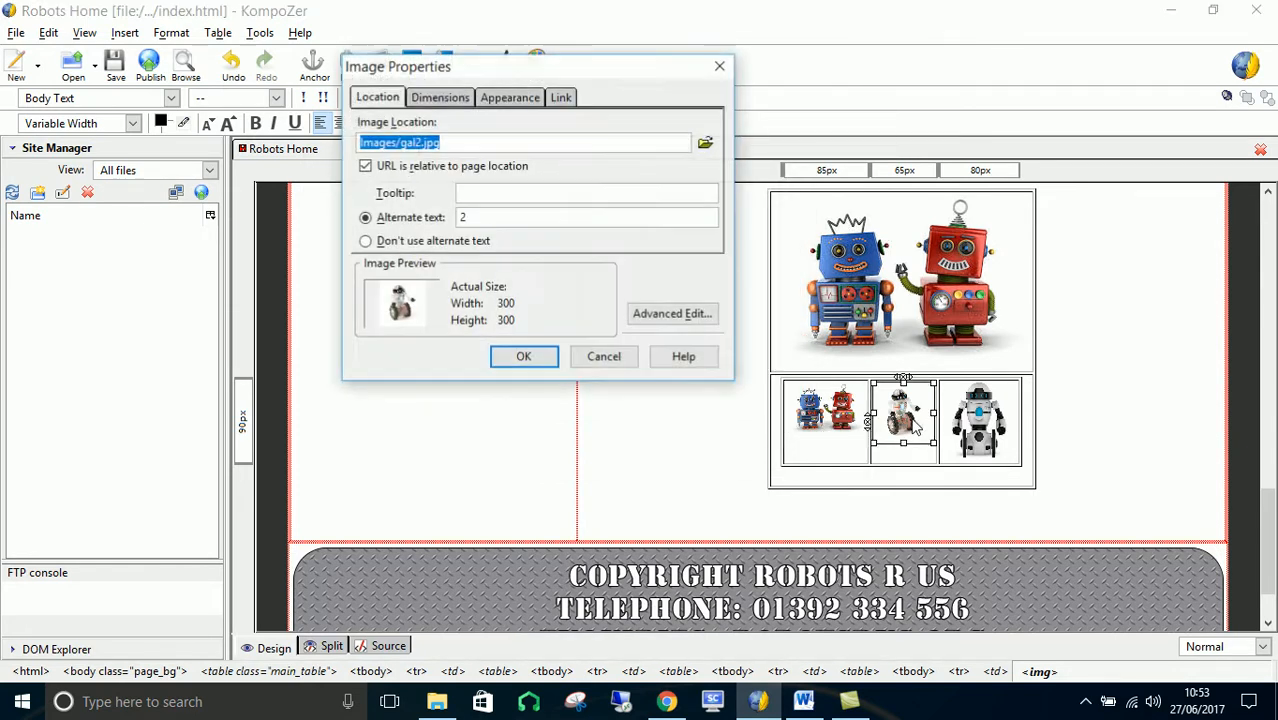
pyautogui.click(690, 314)
pyautogui.click(564, 148)
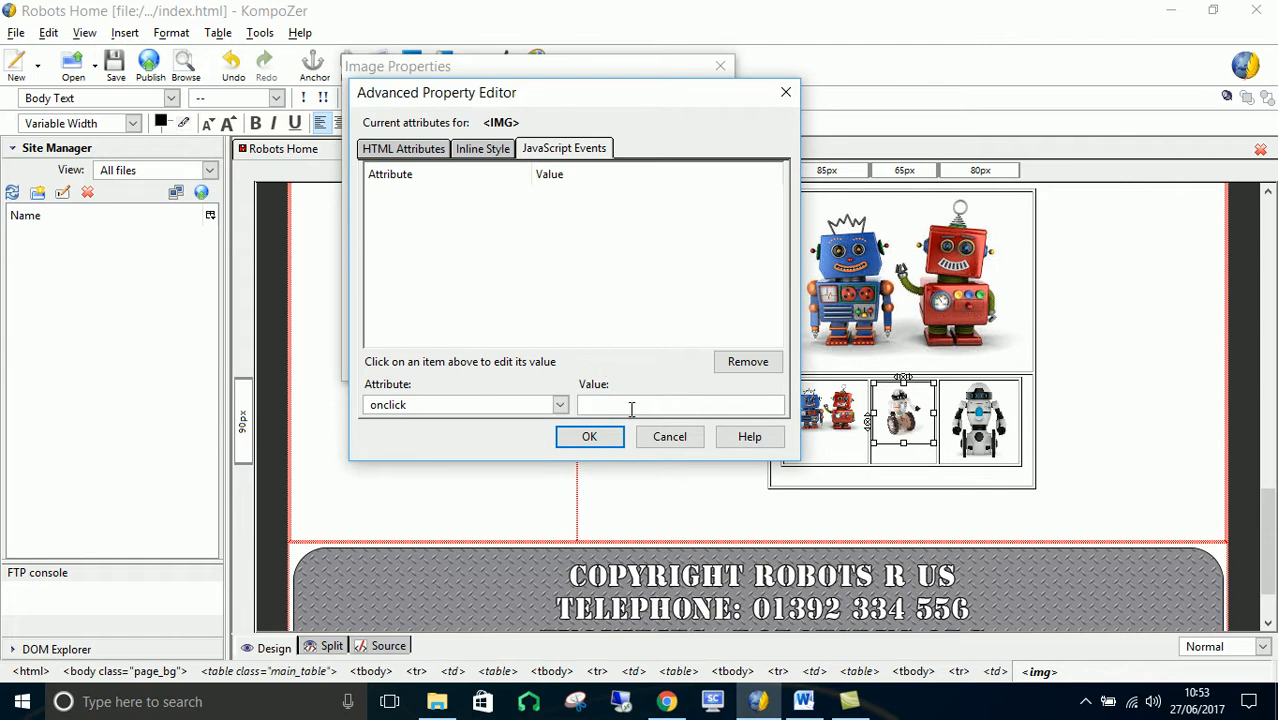
pyautogui.hotkey('ctrl', 'v')
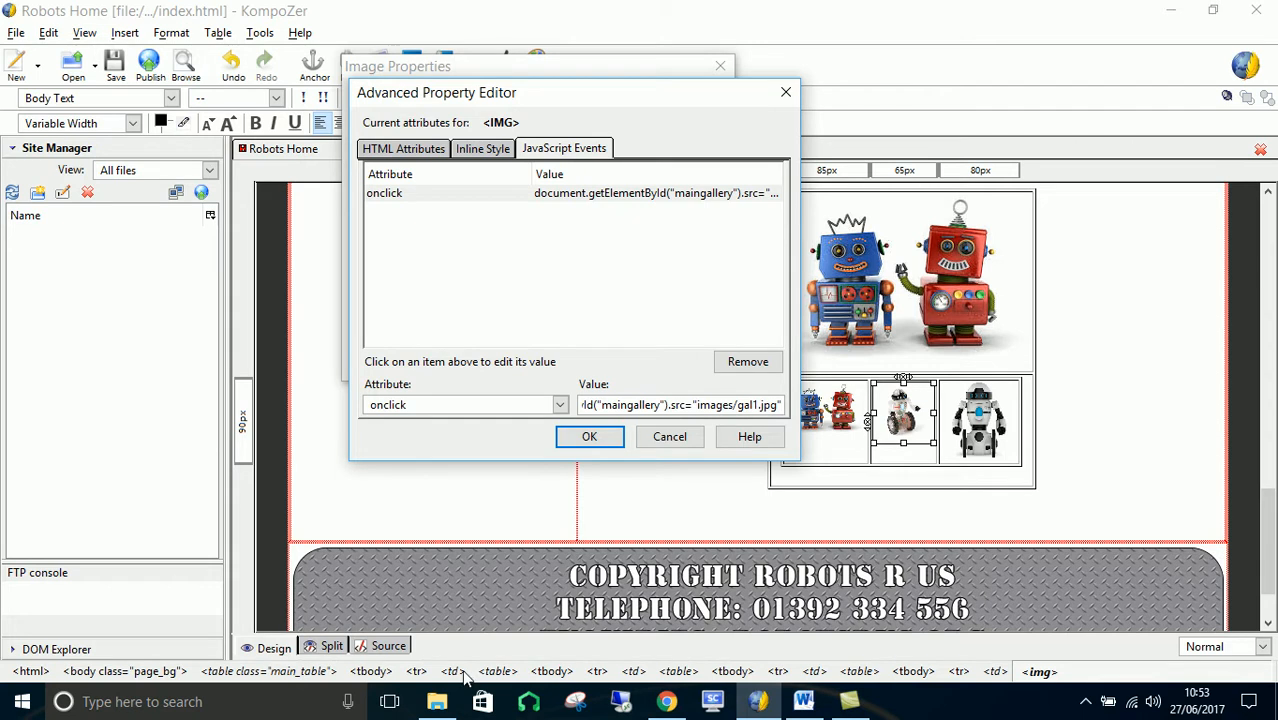
# Check the second image's file name in the Images folder, change the onclick value's file to gal2.jpg and apply it.
pyautogui.click(437, 701)
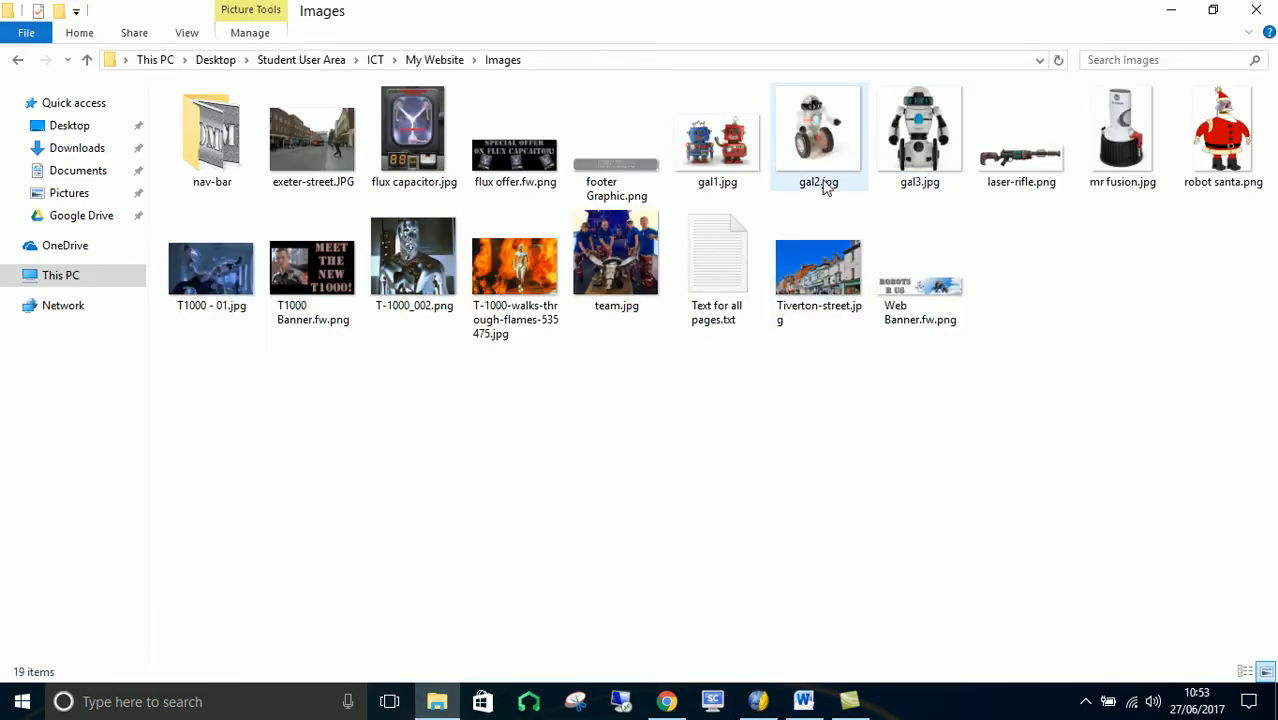
pyautogui.click(758, 701)
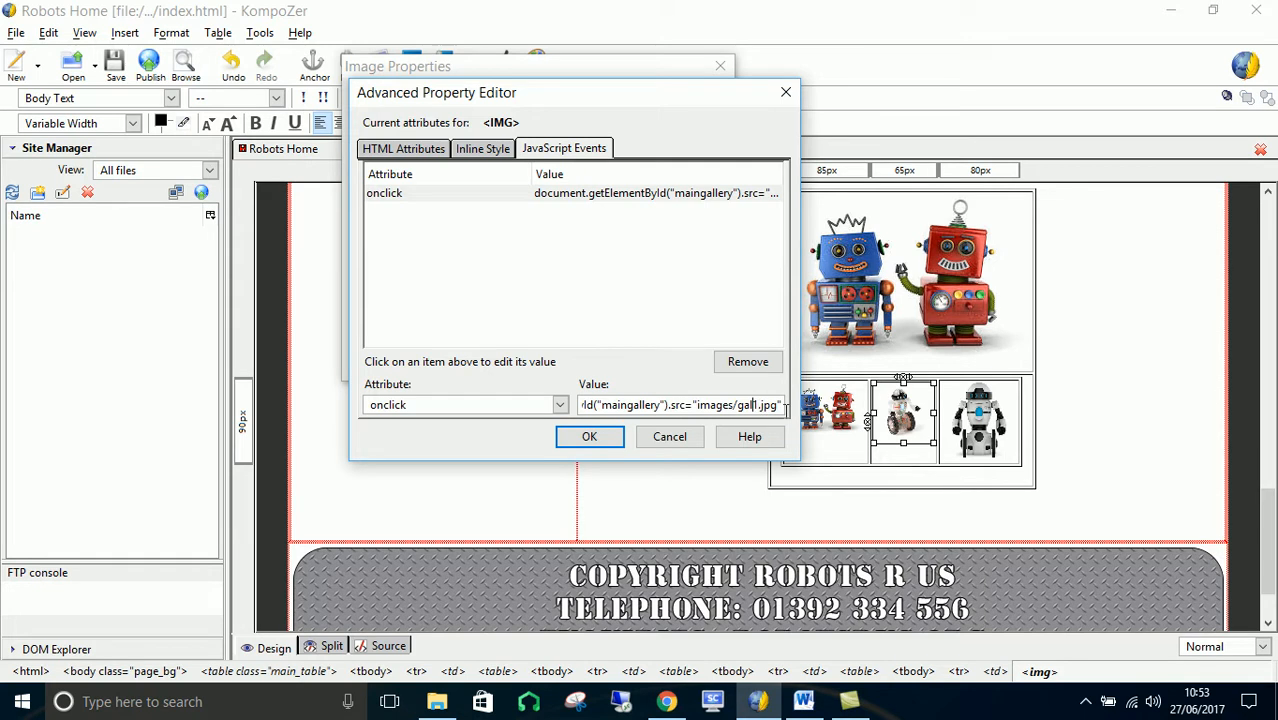
pyautogui.press('BackSpace')
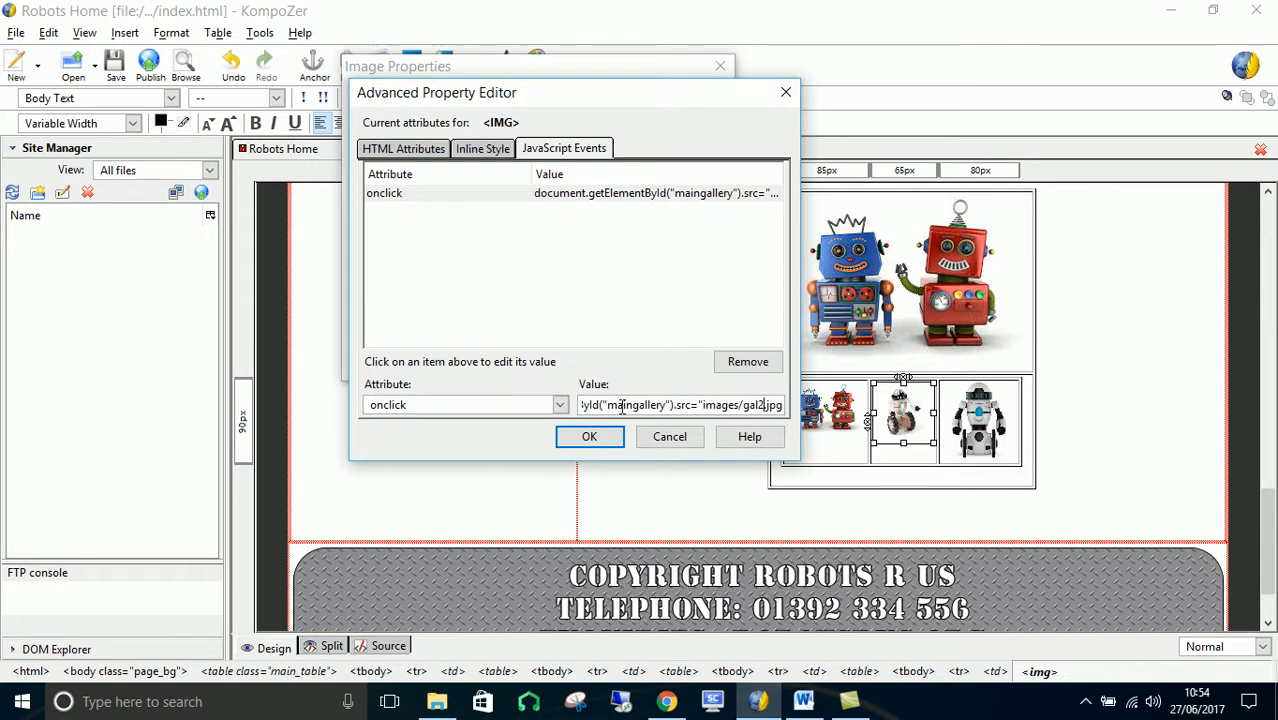
pyautogui.moveTo(601, 405); pyautogui.dragTo(514, 413)
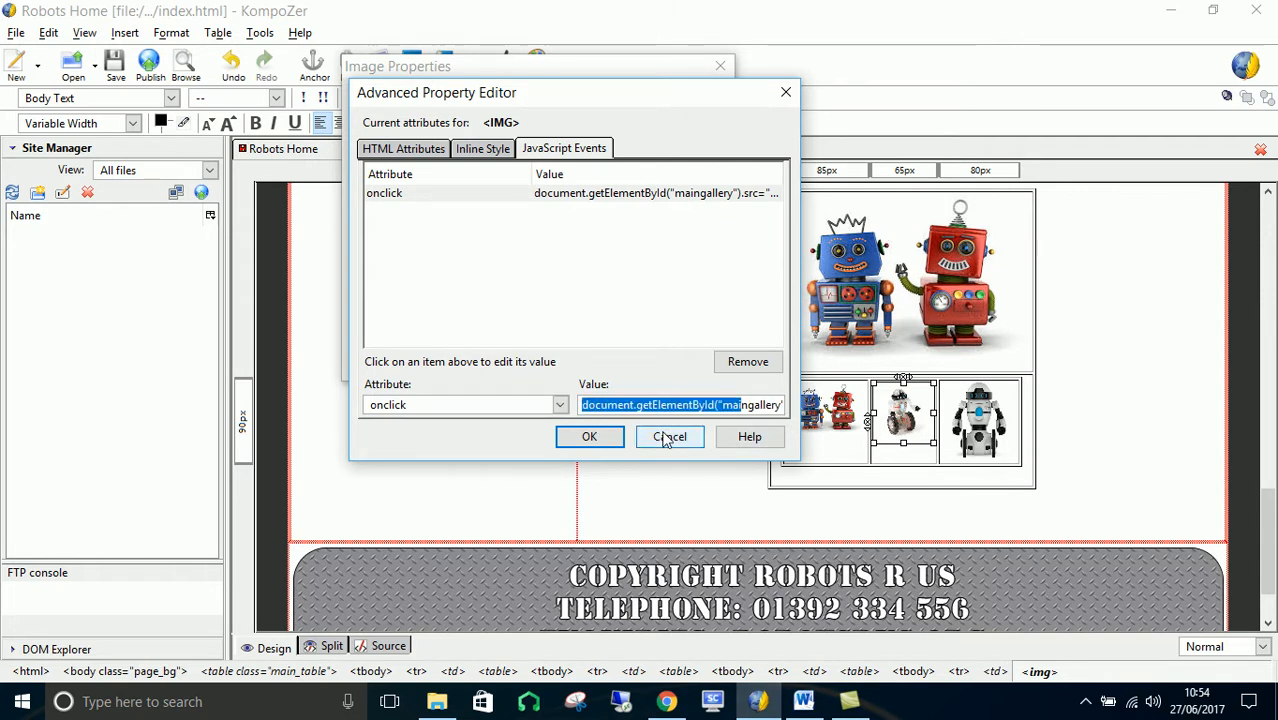
pyautogui.click(616, 437)
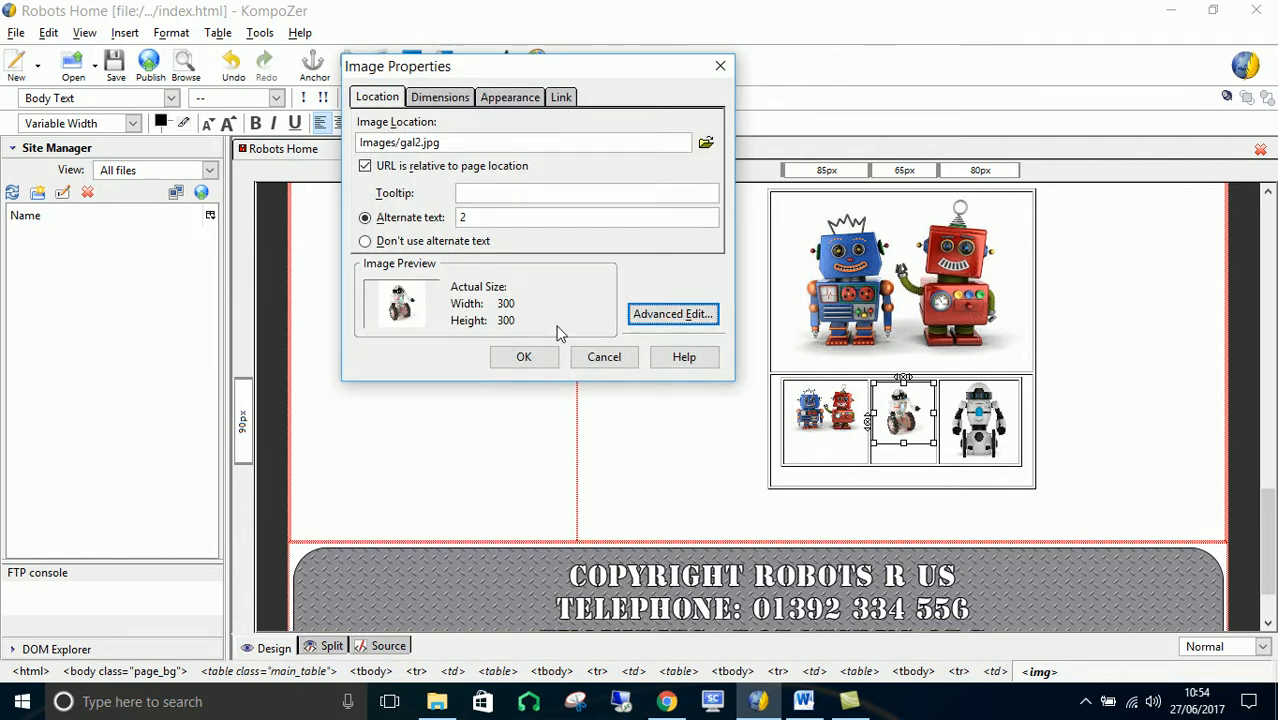
pyautogui.click(525, 358)
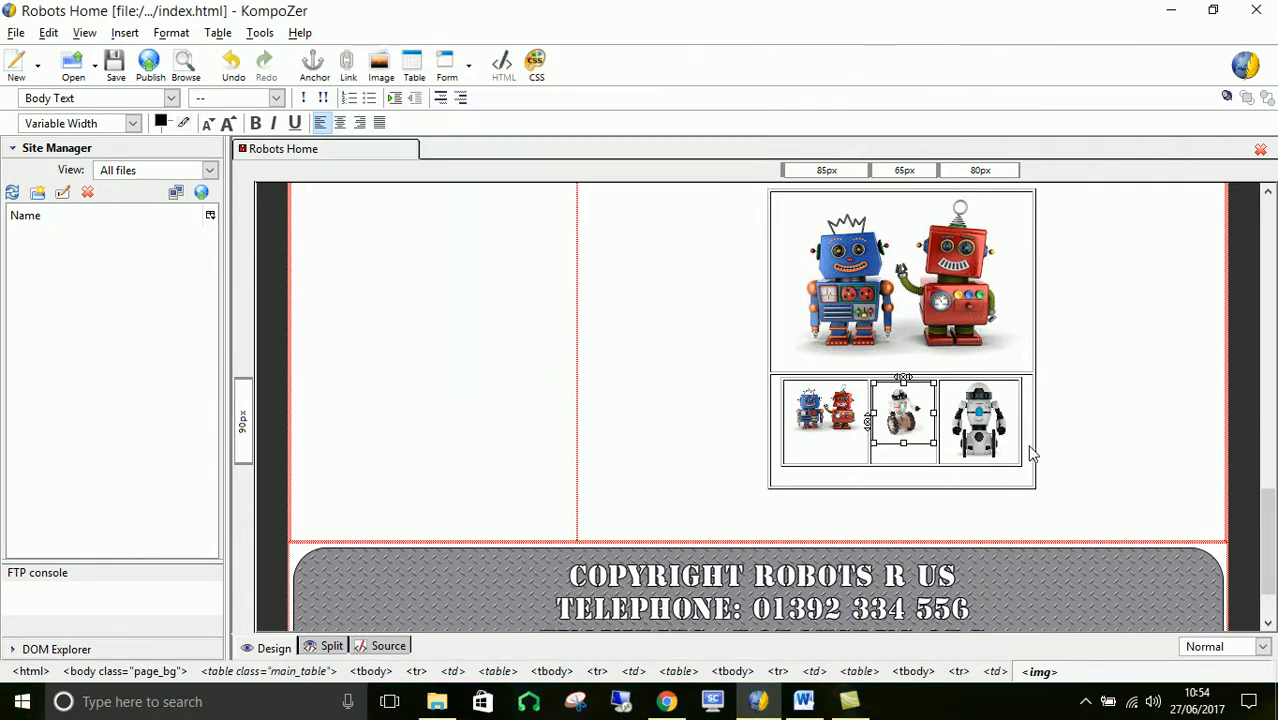
# Add an onclick JavaScript event to the third thumbnail with the value document.getElementById("maingallery").src="images/gal1.jpg".
pyautogui.doubleClick(978, 425)
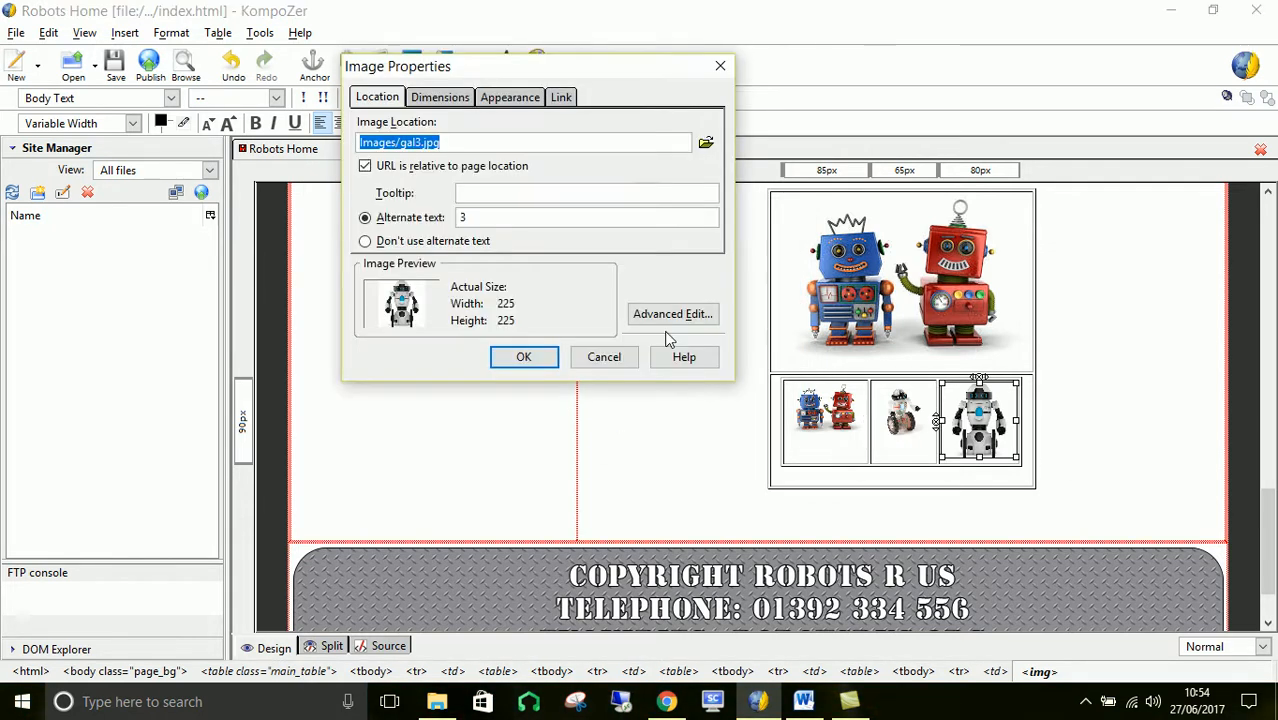
pyautogui.click(682, 315)
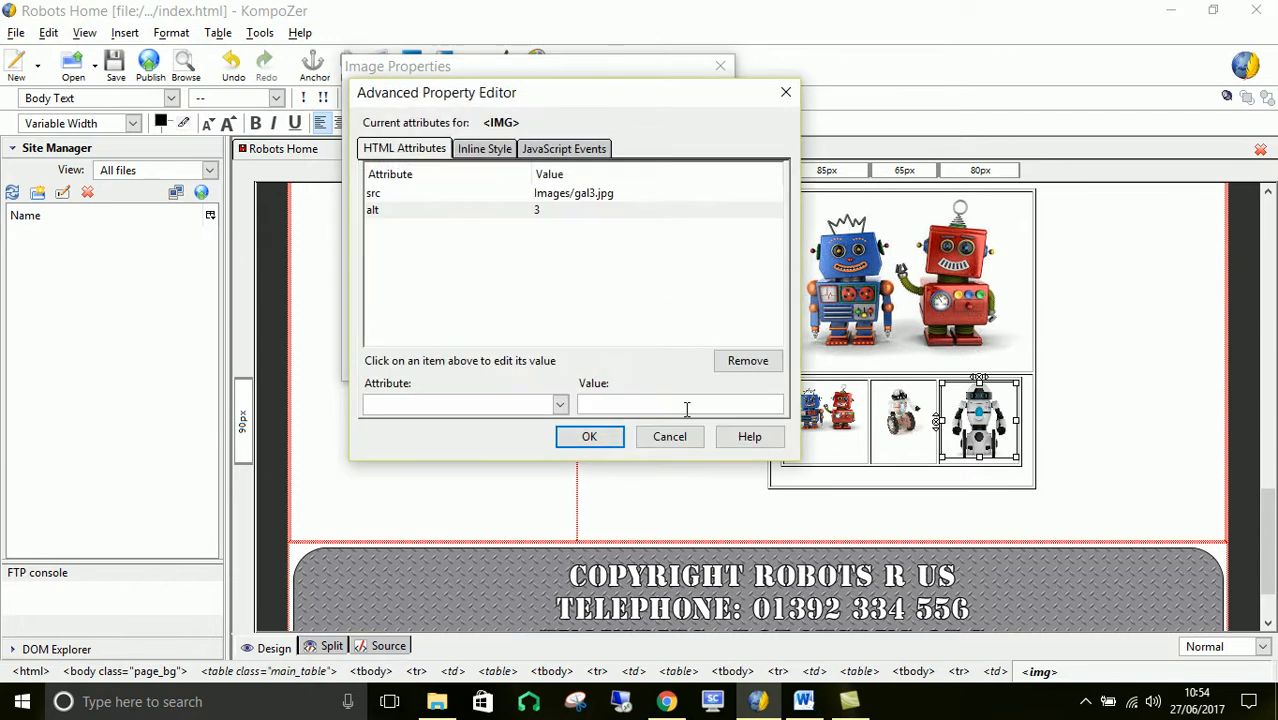
pyautogui.click(568, 150)
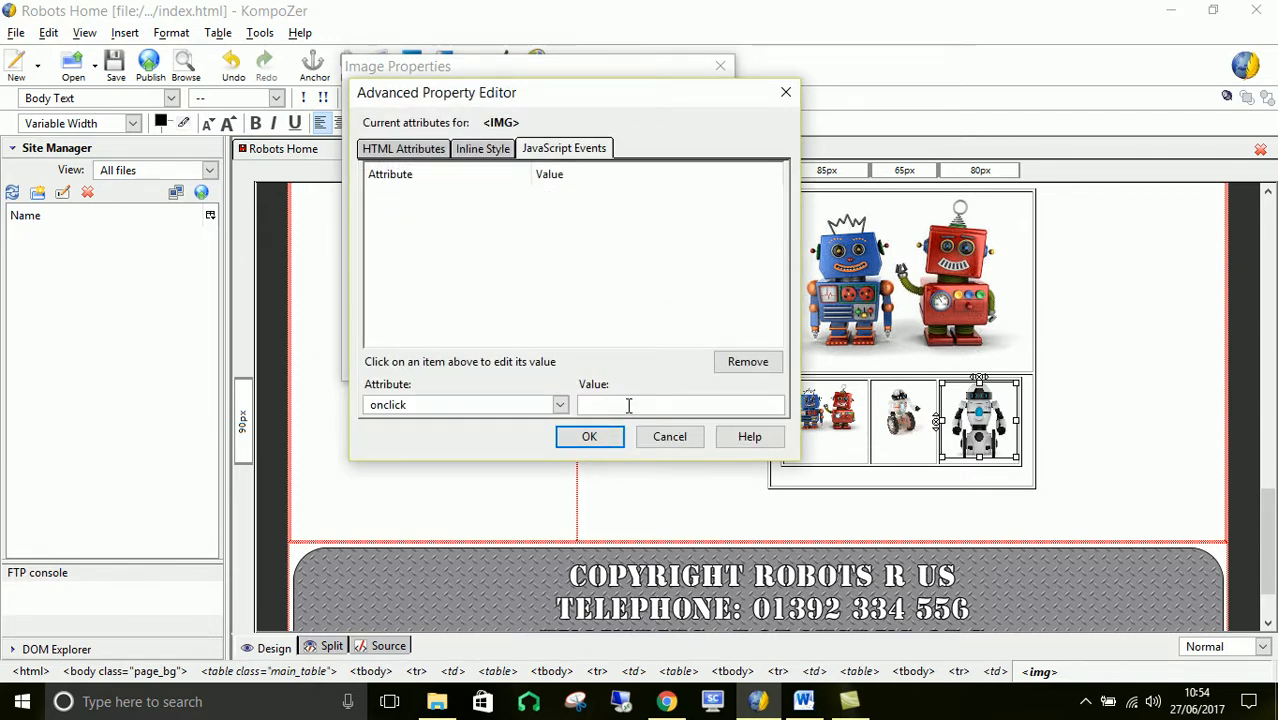
pyautogui.write('document.getElementById("maingallery").src="images/gal1.jpg"')
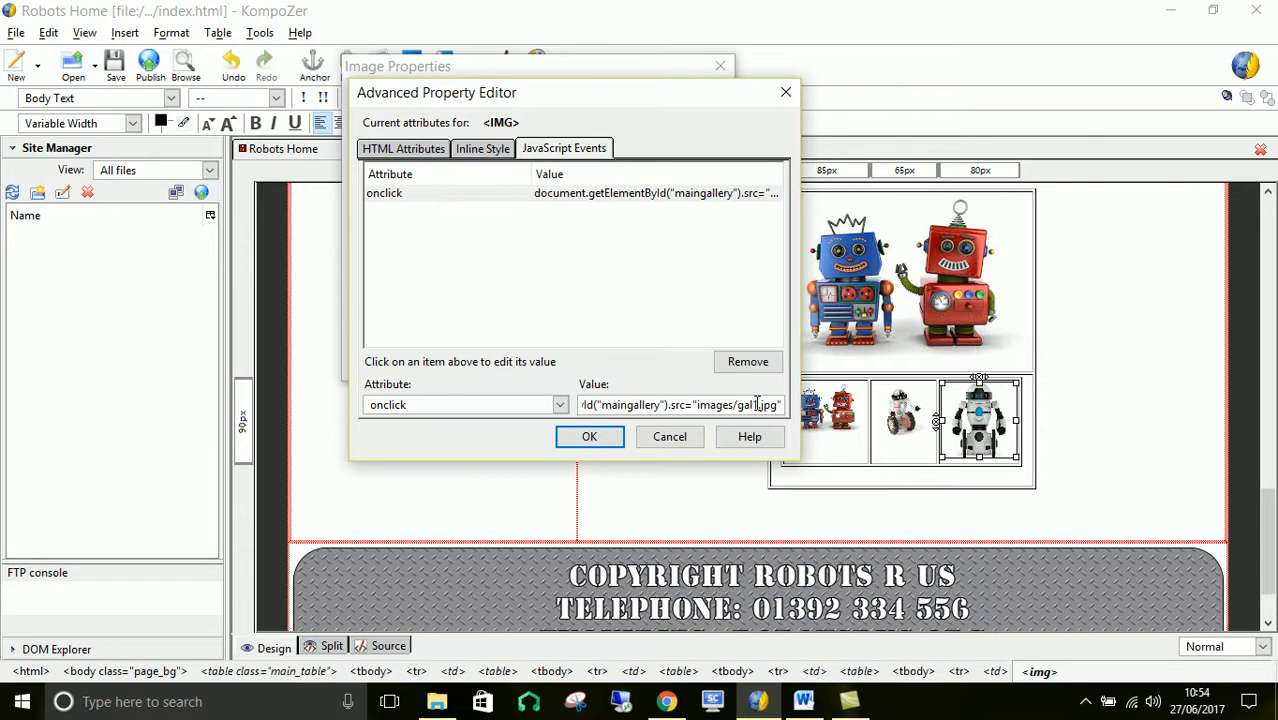
# Check the third image's file name in the Images folder, change the onclick value's file to gal3.jpg and apply it.
pyautogui.click(437, 701)
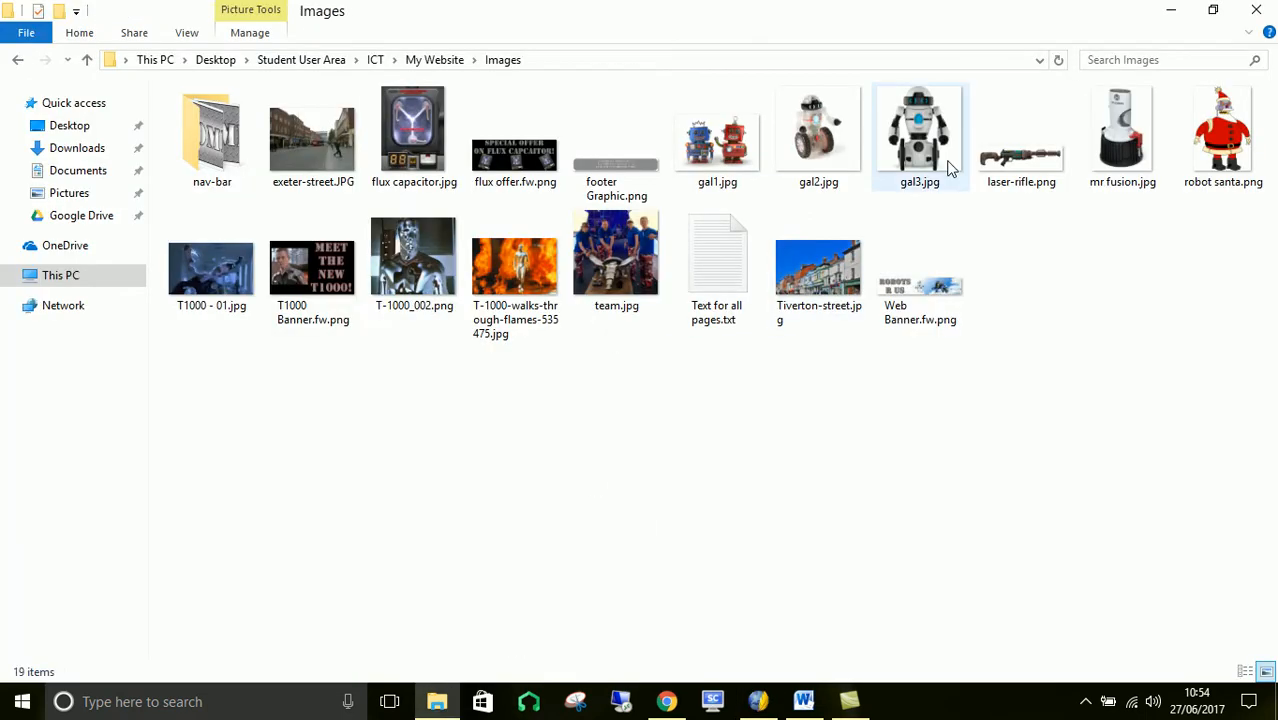
pyautogui.click(757, 701)
pyautogui.press('Left')
pyautogui.press('Left')
pyautogui.press('Left')
pyautogui.press('Left')
pyautogui.press('BackSpace')
pyautogui.write('3')
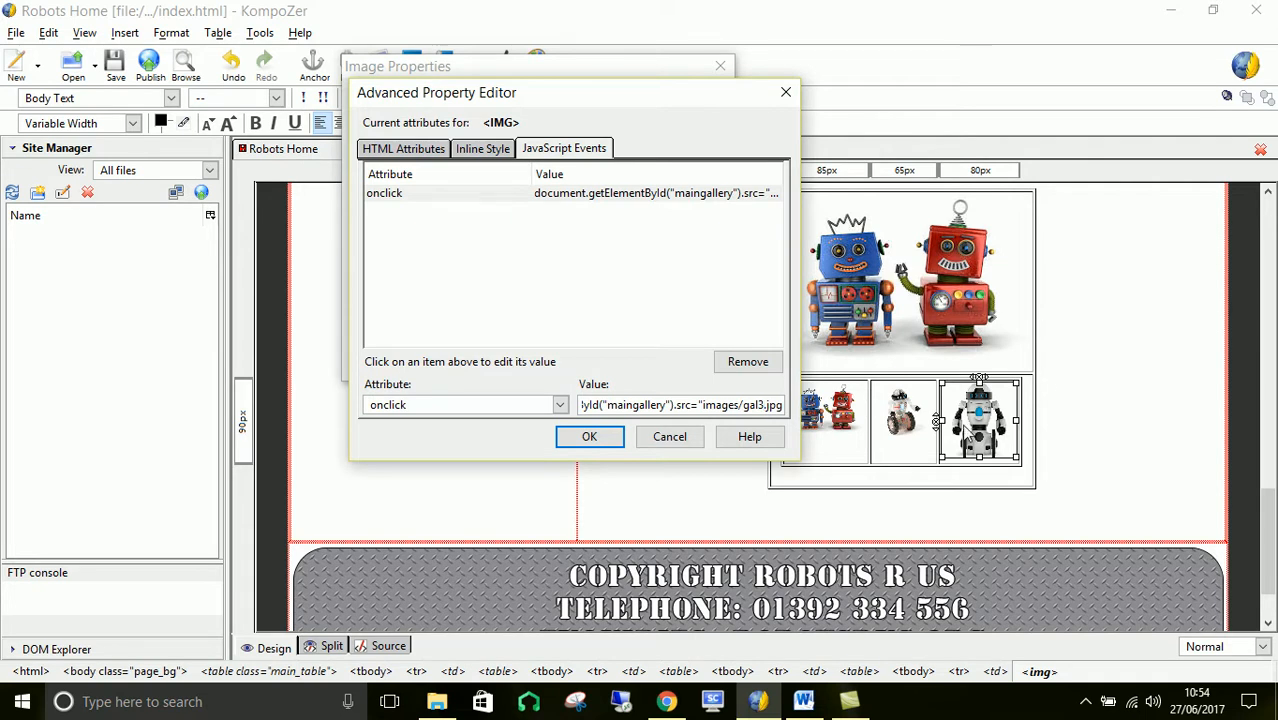
pyautogui.click(584, 440)
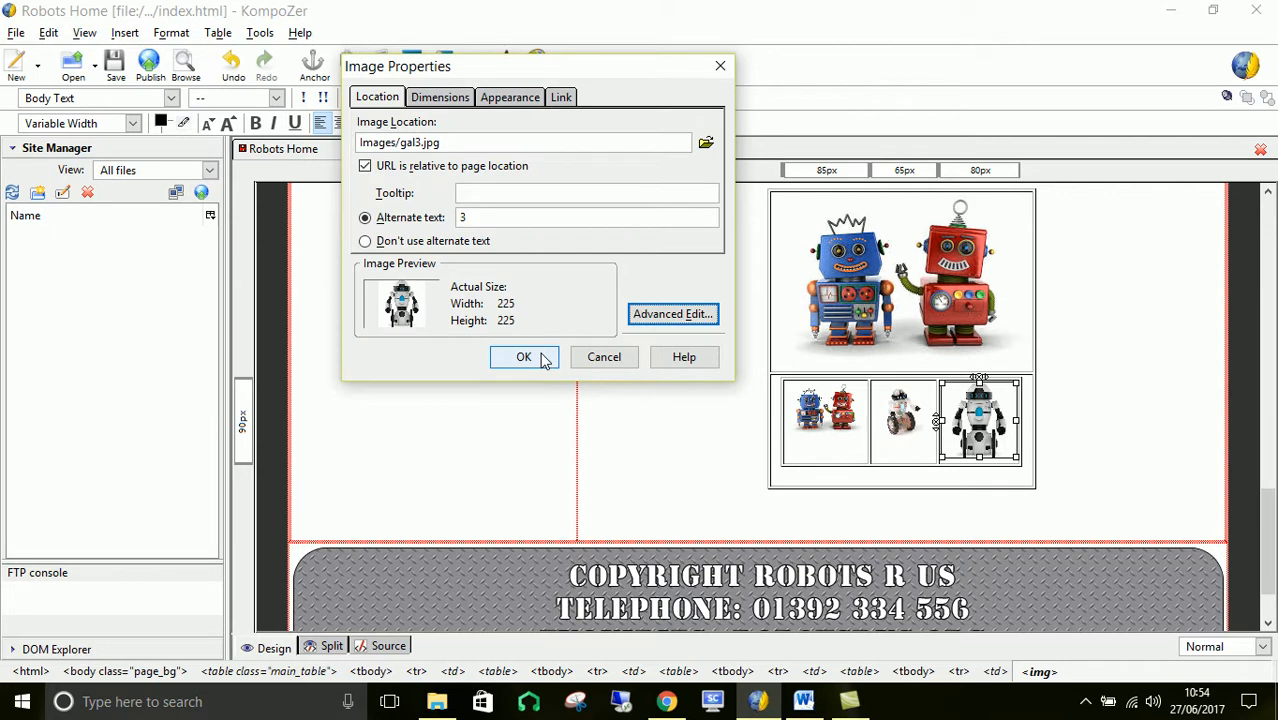
pyautogui.click(524, 357)
pyautogui.click(627, 371)
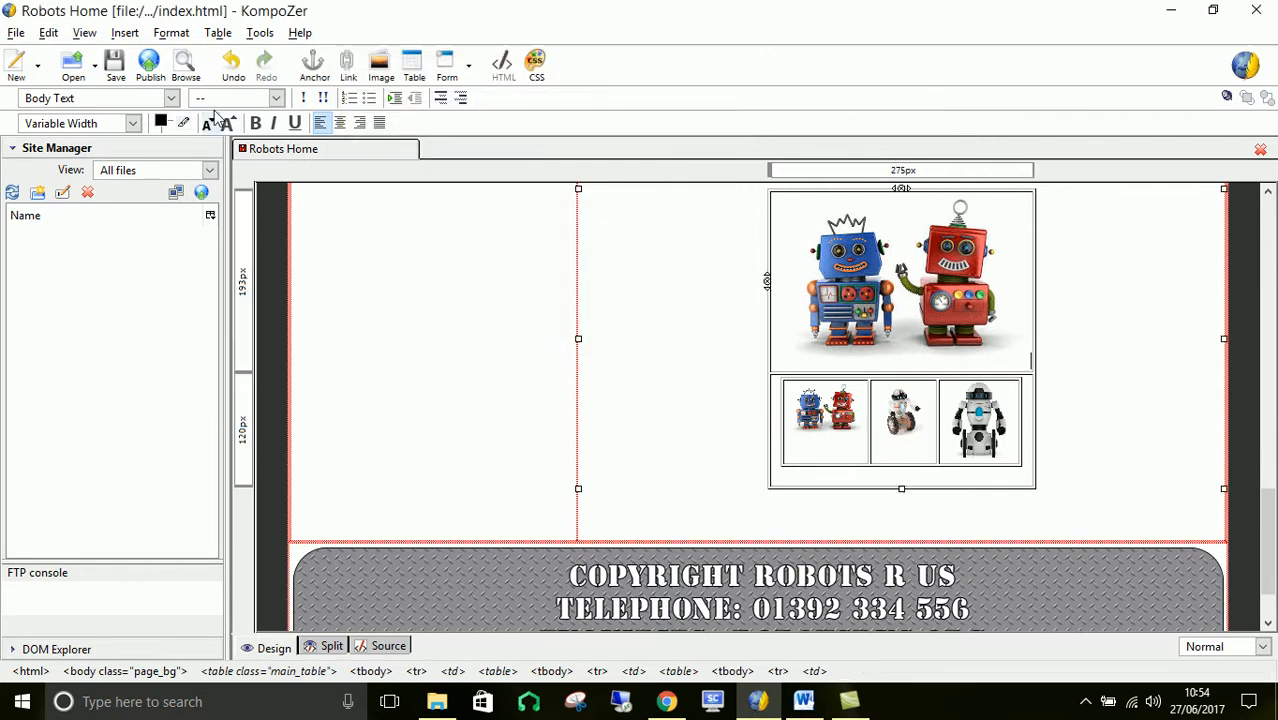
# Save the page, test the third gallery thumbnail in the browser preview and compare it with the earlier preview of the page.
pyautogui.click(190, 80)
pyautogui.click(574, 383)
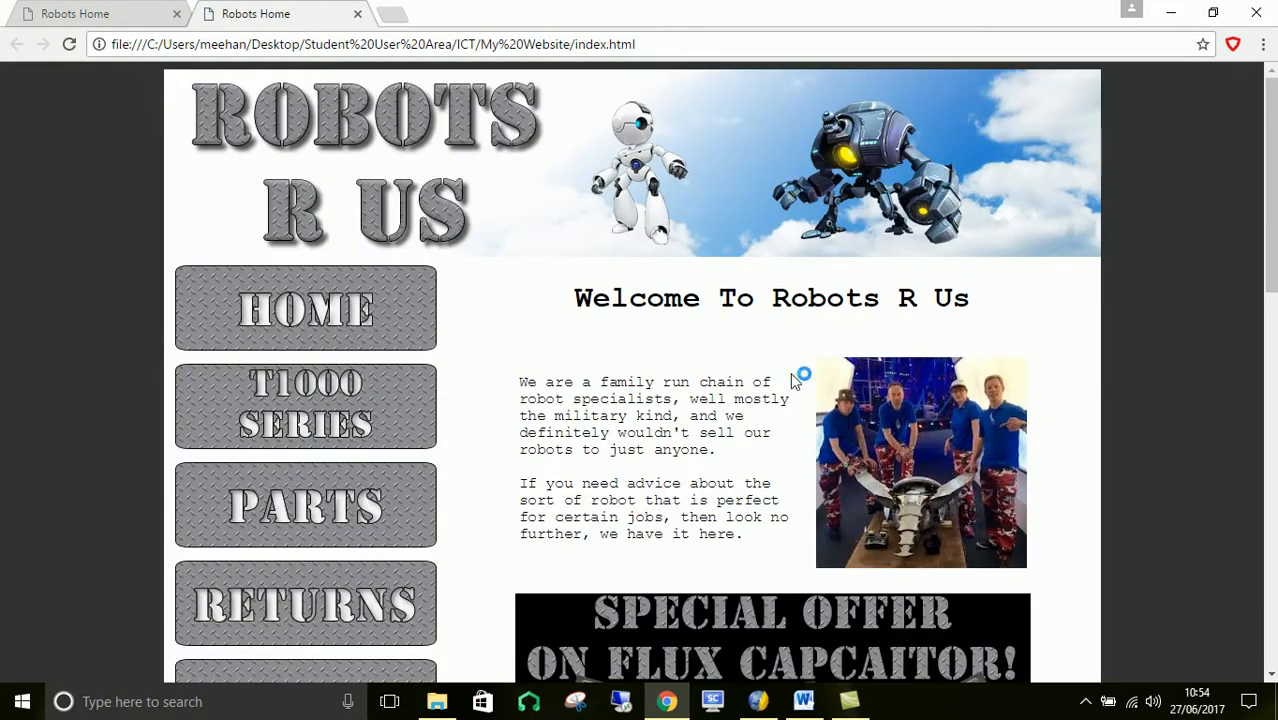
pyautogui.scroll(-2, 753, 375)
pyautogui.scroll(-9, 755, 375)
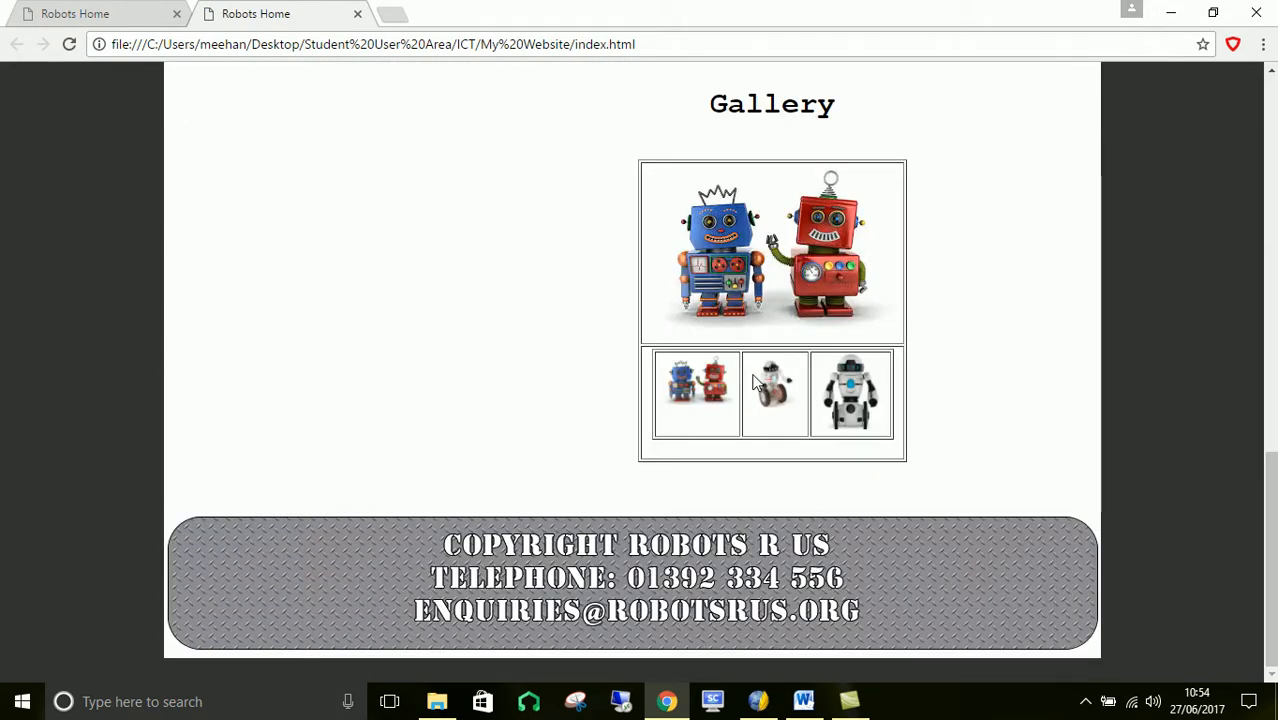
pyautogui.click(845, 390)
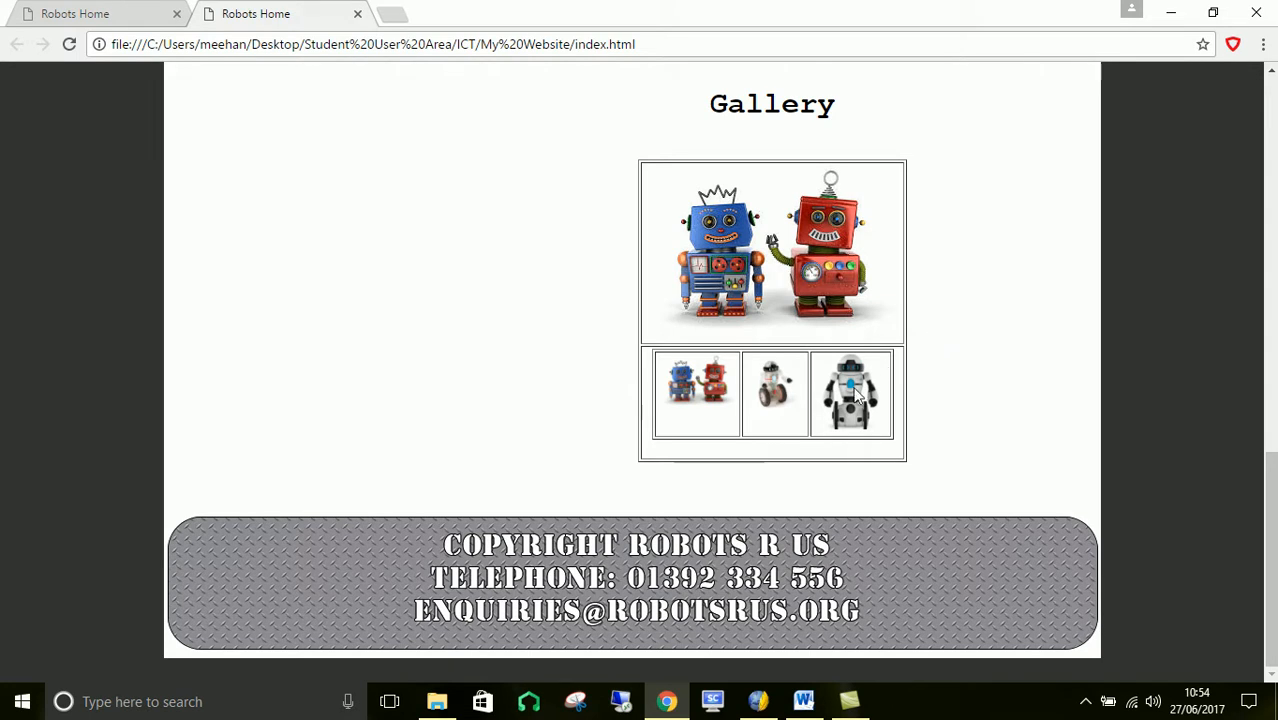
pyautogui.click(136, 18)
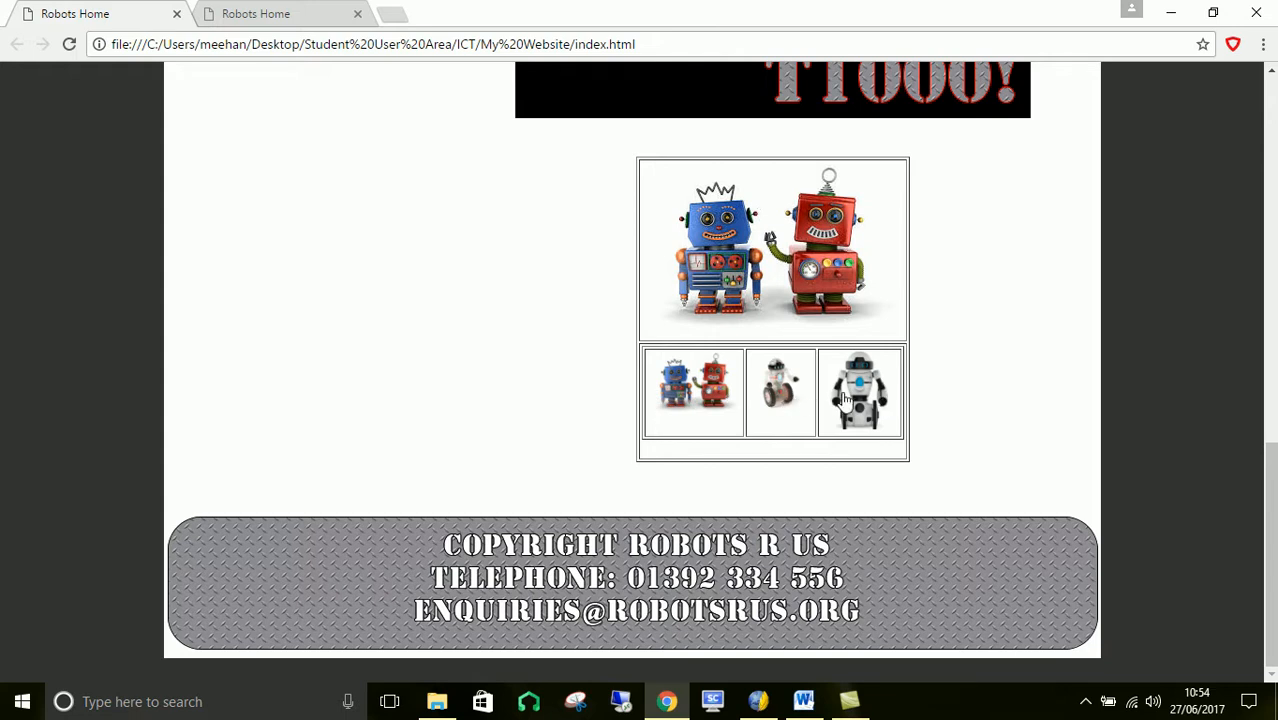
# Return to KompoZer and add the inline style property cursor with the value pointer to the first thumbnail.
pyautogui.click(758, 701)
pyautogui.doubleClick(820, 418)
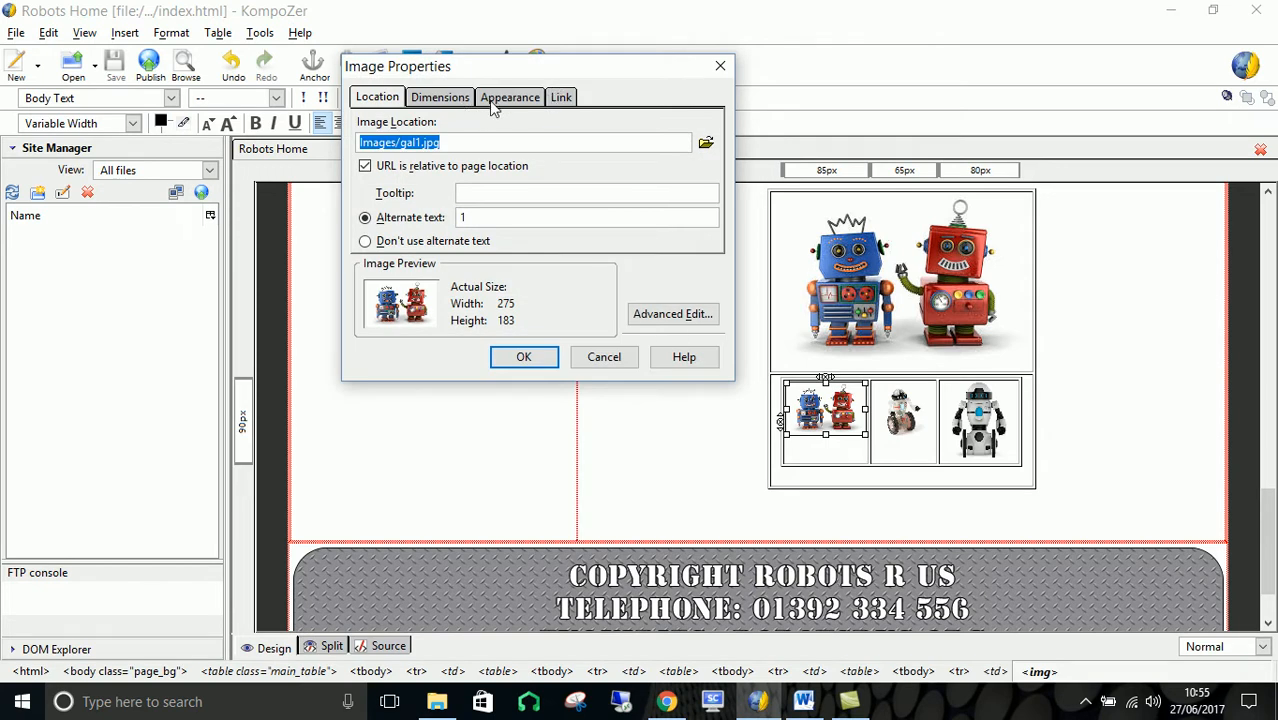
pyautogui.click(700, 322)
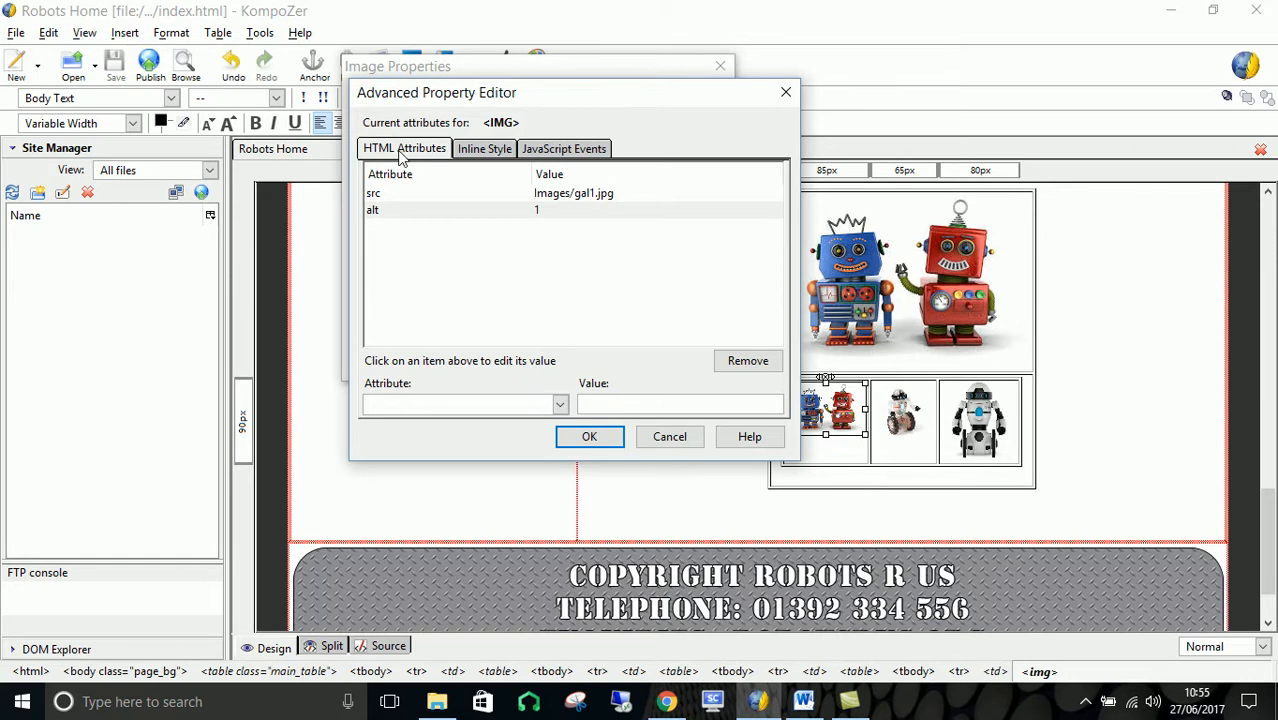
pyautogui.click(560, 404)
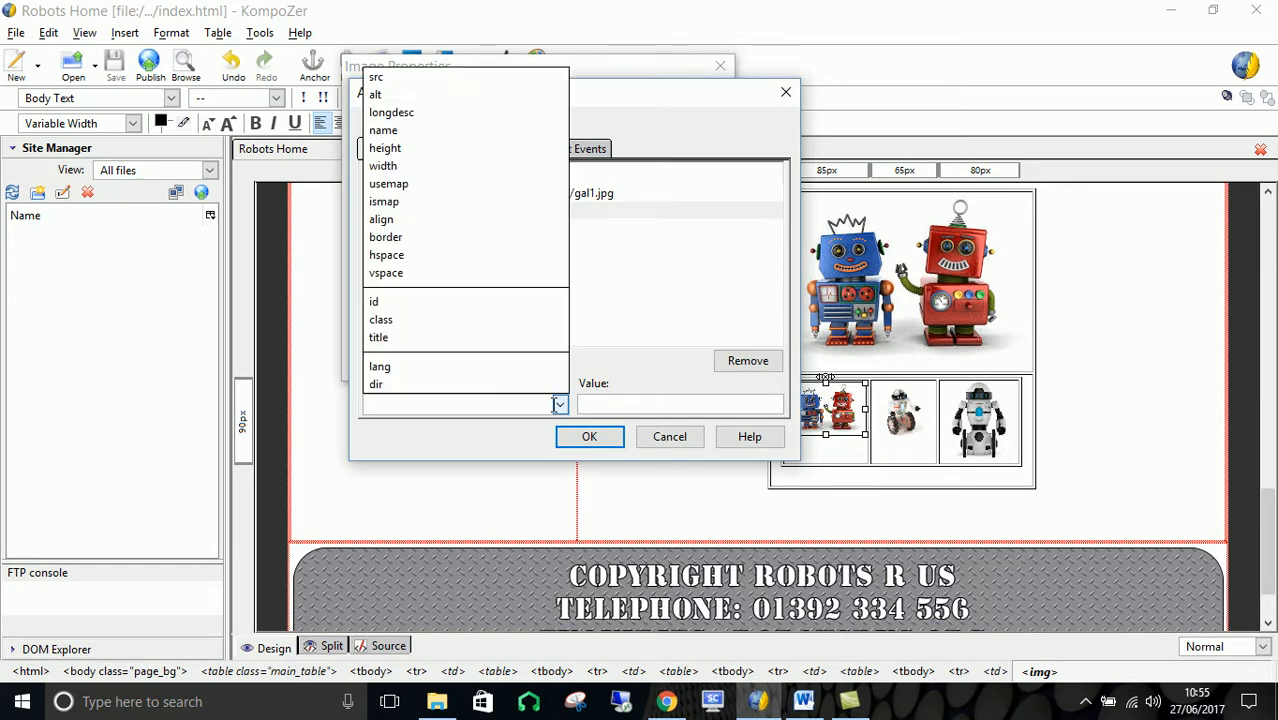
pyautogui.click(672, 287)
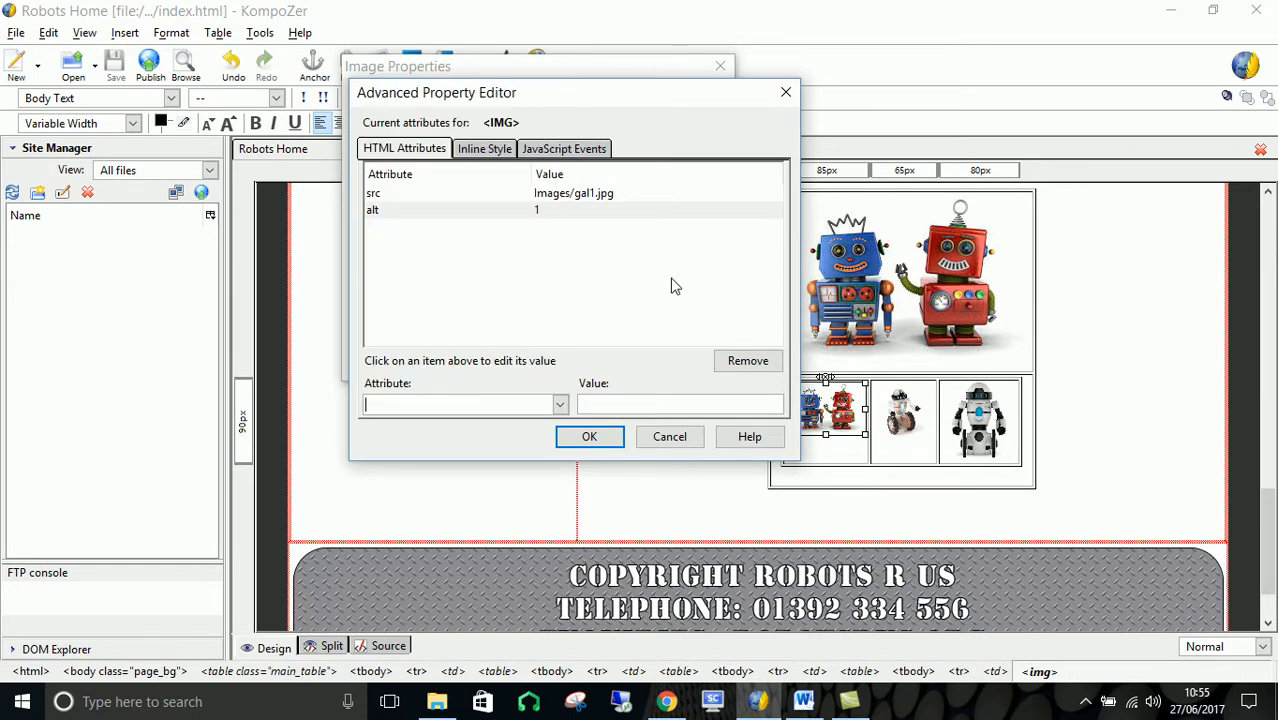
pyautogui.click(484, 148)
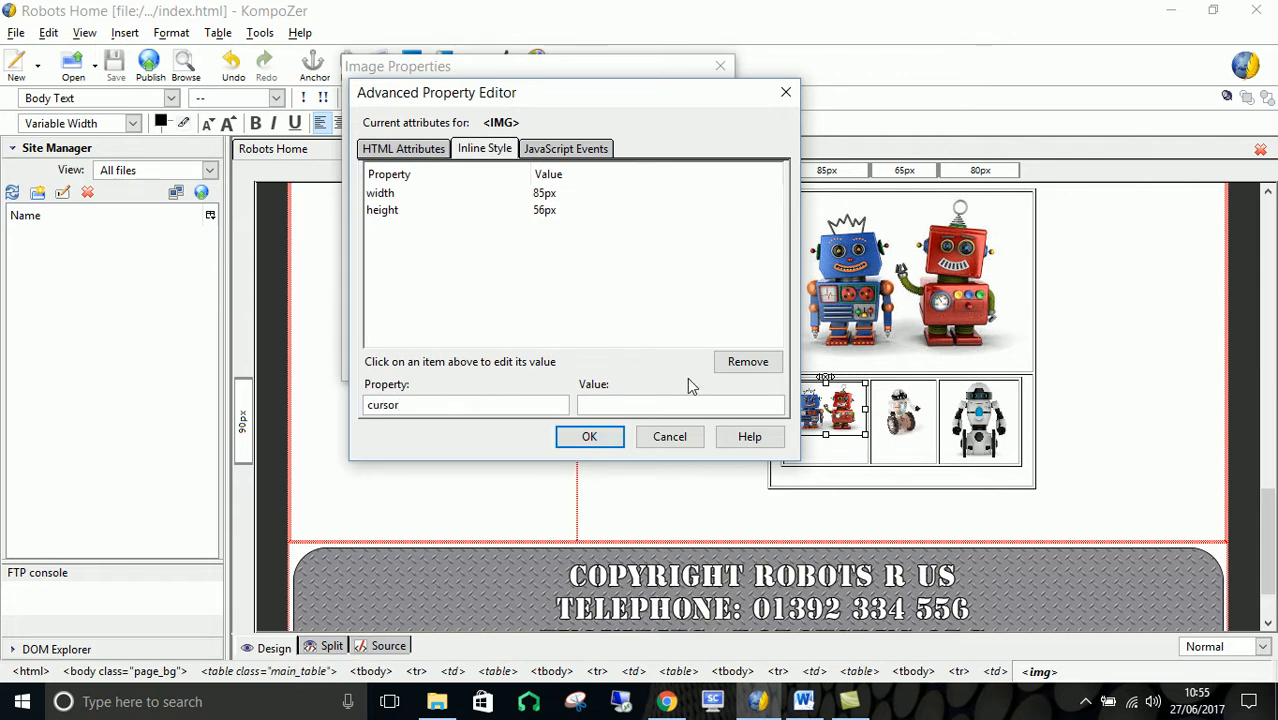
pyautogui.write('poi')
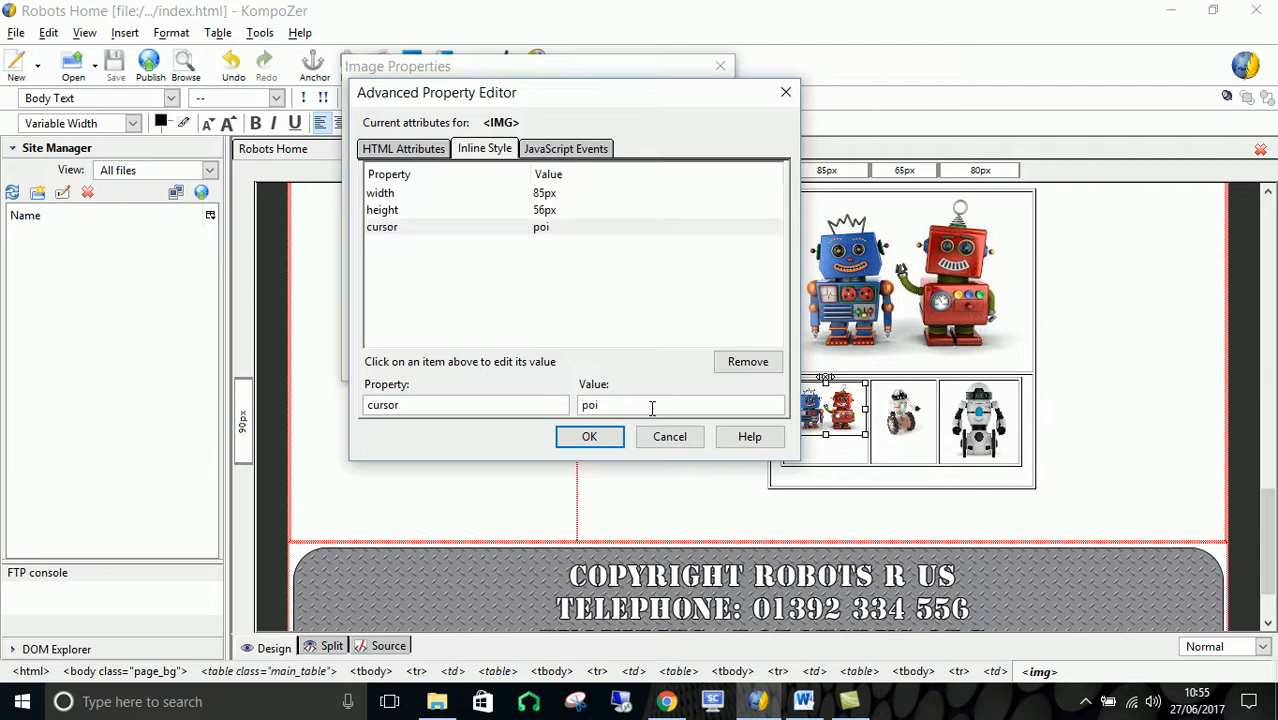
pyautogui.write('nter')
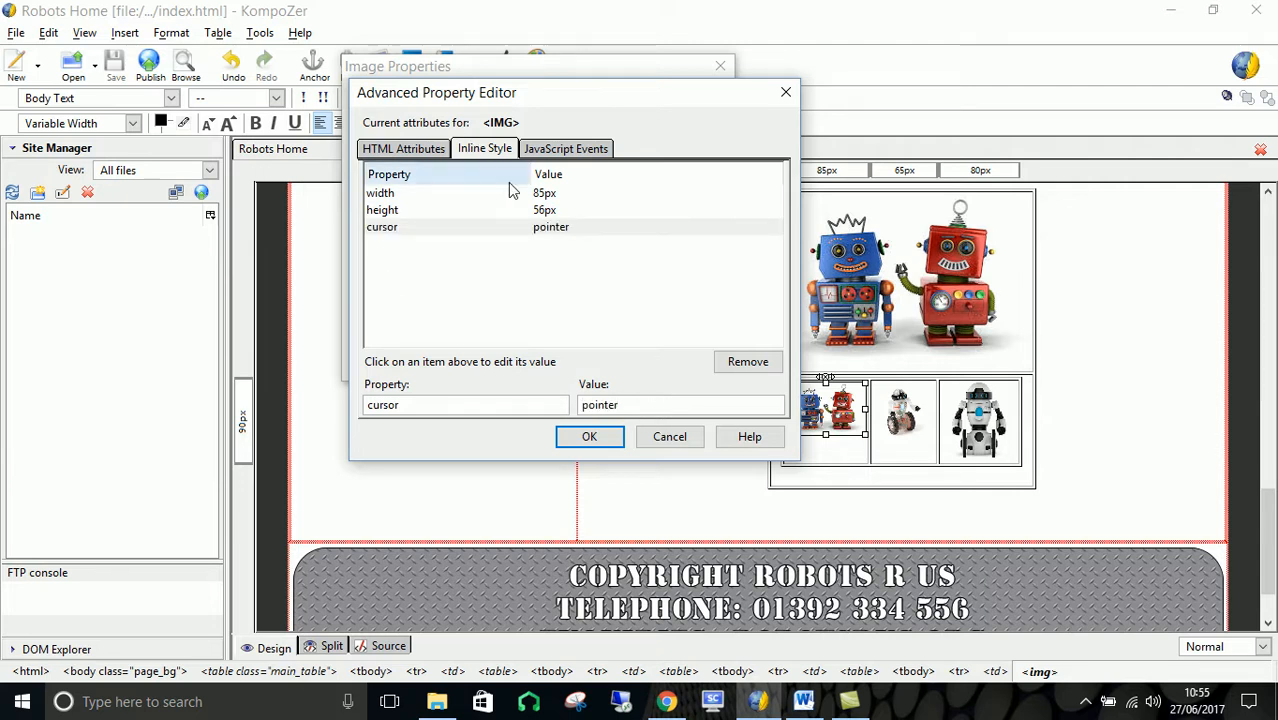
pyautogui.click(589, 436)
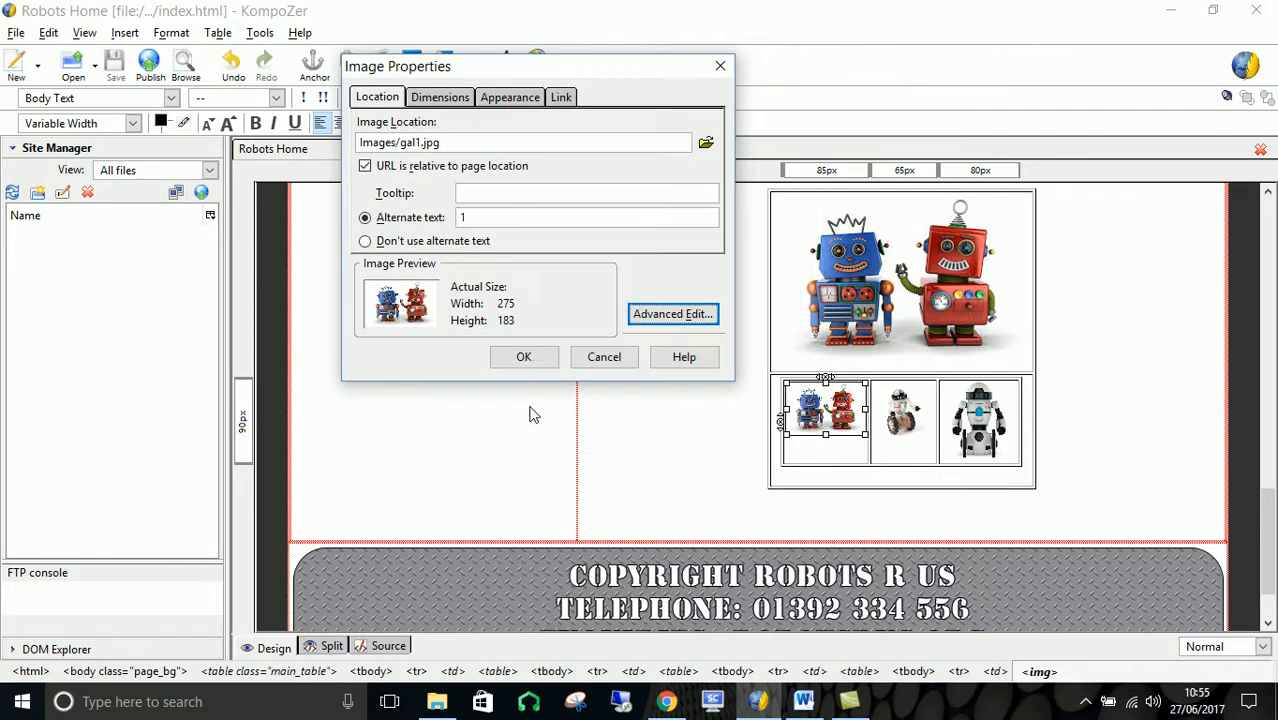
pyautogui.click(532, 369)
# Add the inline style property cursor with the value pointer to the second gallery thumbnail and apply the image properties.
pyautogui.doubleClick(903, 415)
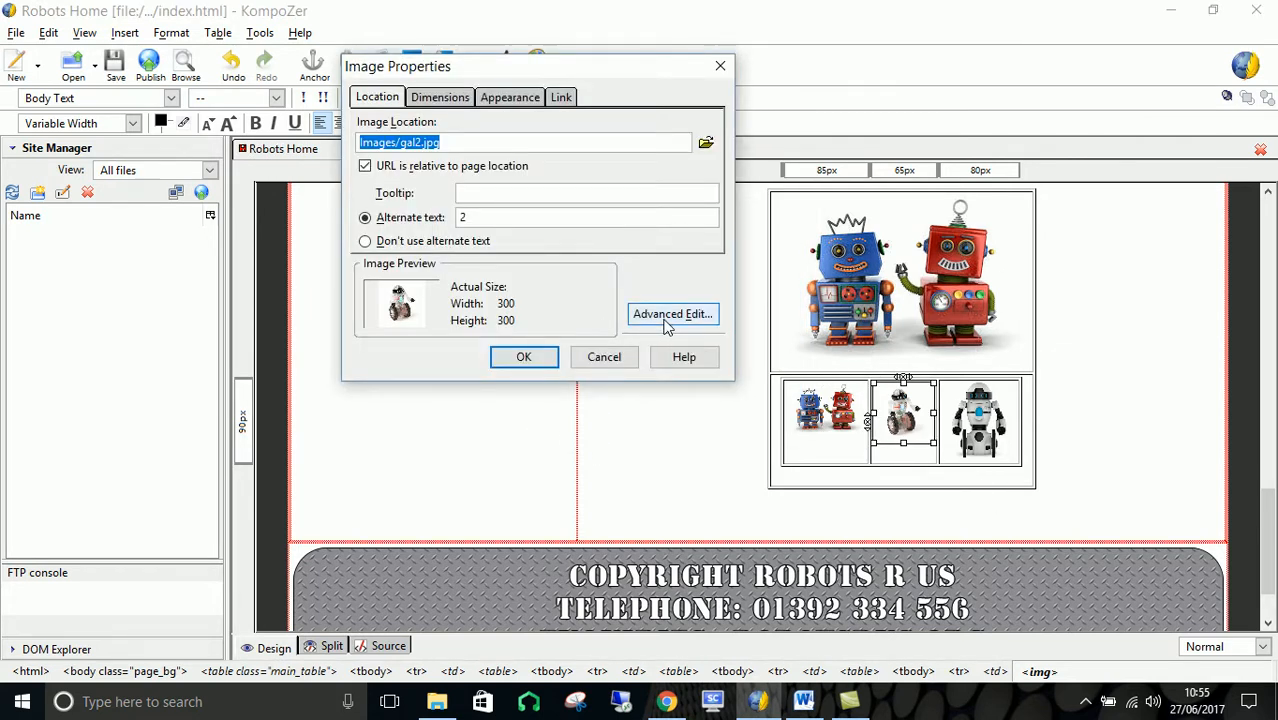
pyautogui.click(665, 316)
pyautogui.click(485, 149)
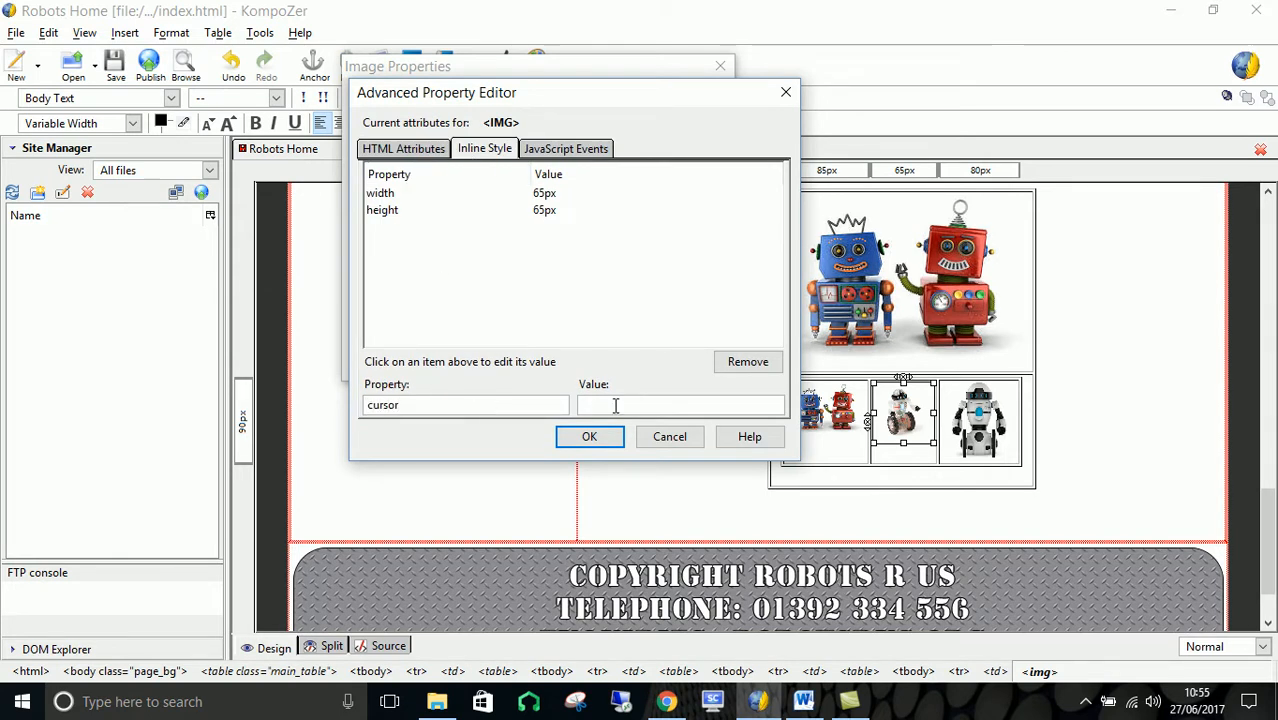
pyautogui.write('pointer')
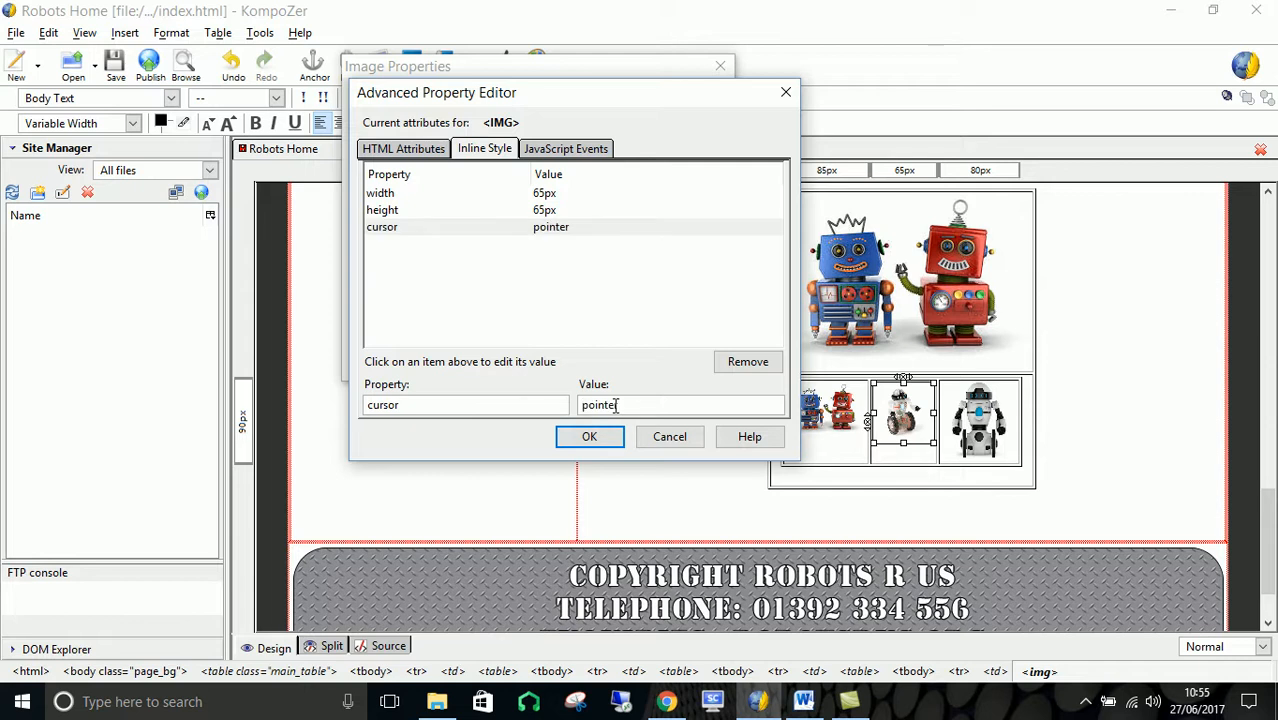
pyautogui.click(603, 440)
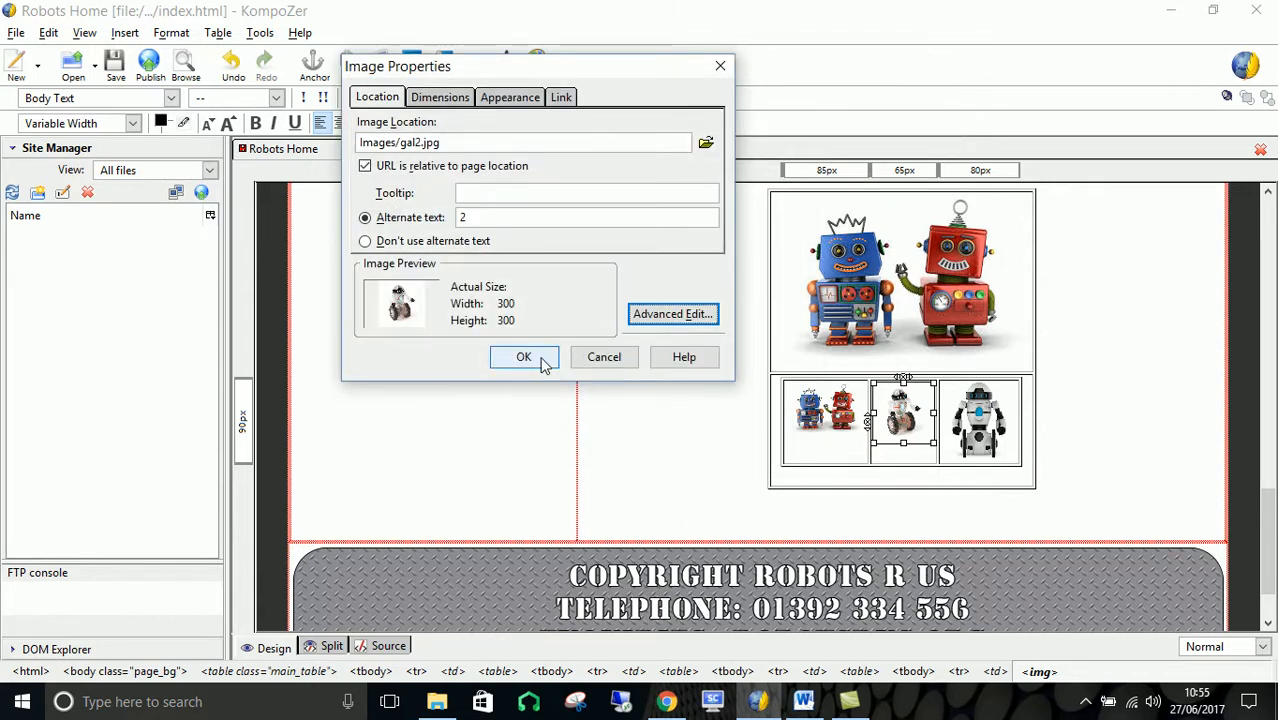
pyautogui.click(524, 358)
# Save the page, preview it in the browser and test all three gallery thumbnails for swapping the main image.
pyautogui.click(199, 66)
pyautogui.click(559, 376)
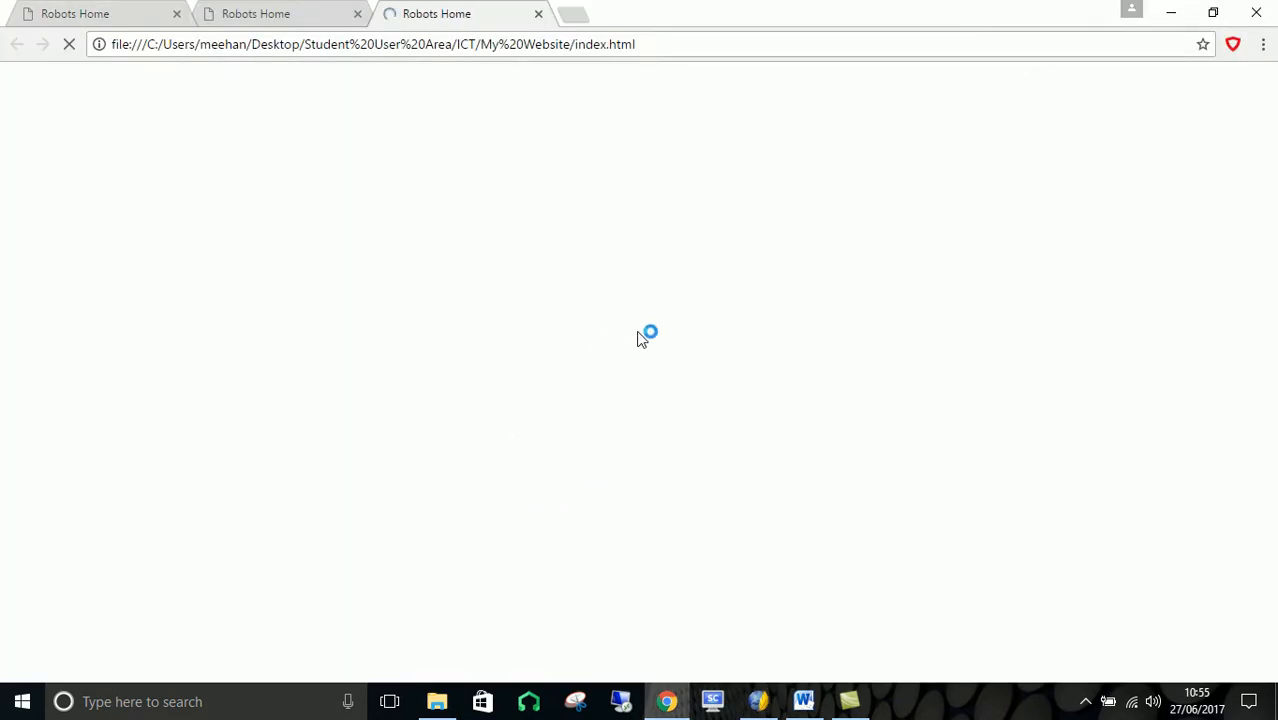
pyautogui.scroll(-10, 660, 340)
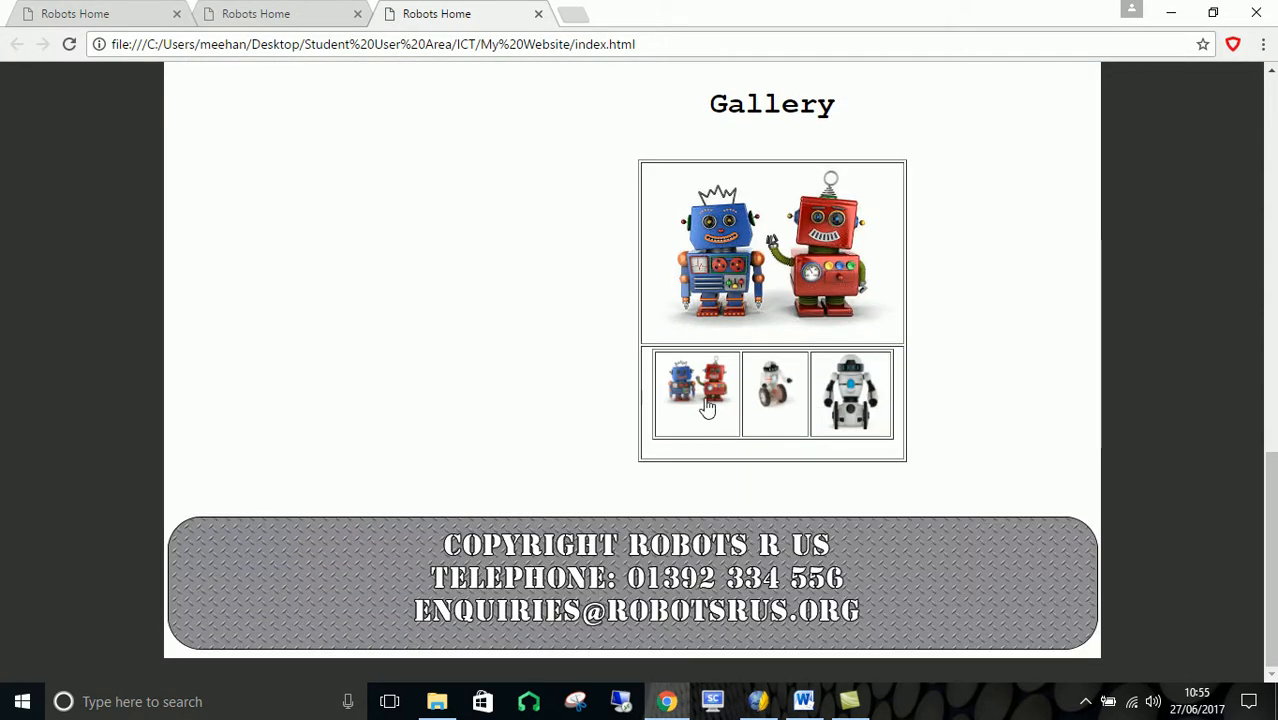
pyautogui.click(754, 396)
pyautogui.click(696, 385)
pyautogui.click(774, 393)
pyautogui.click(672, 392)
pyautogui.click(759, 394)
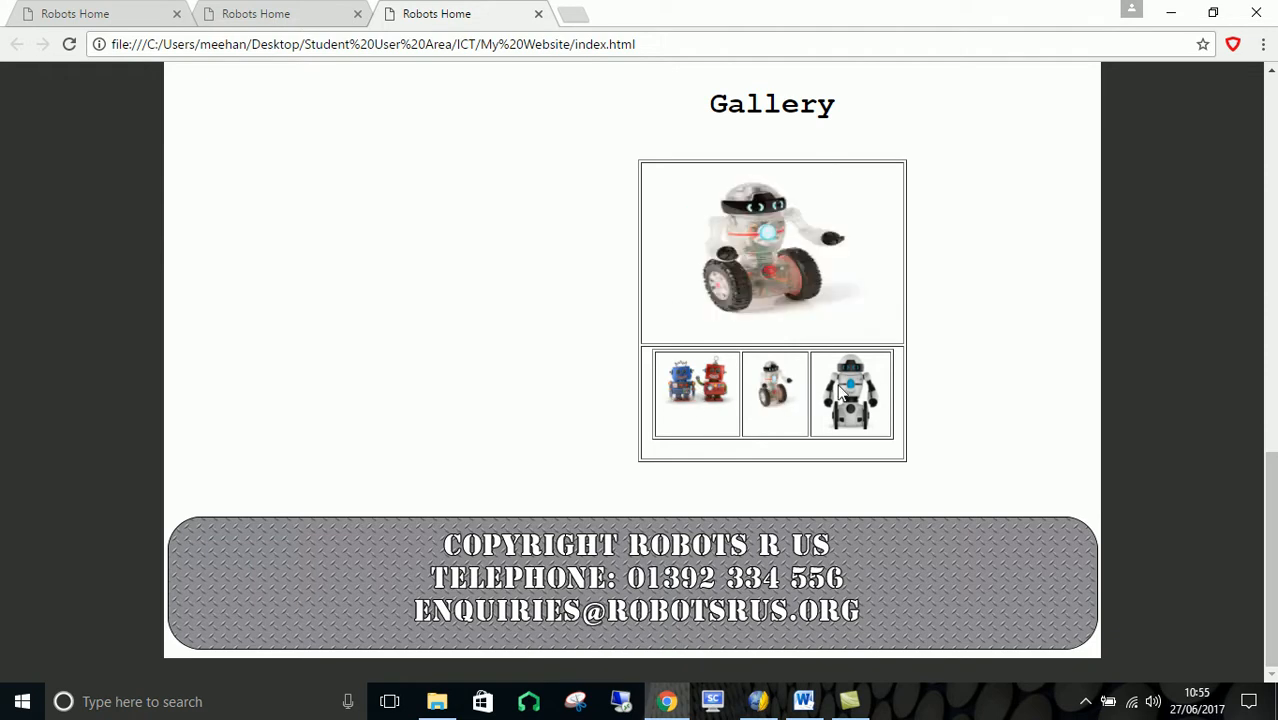
pyautogui.click(840, 393)
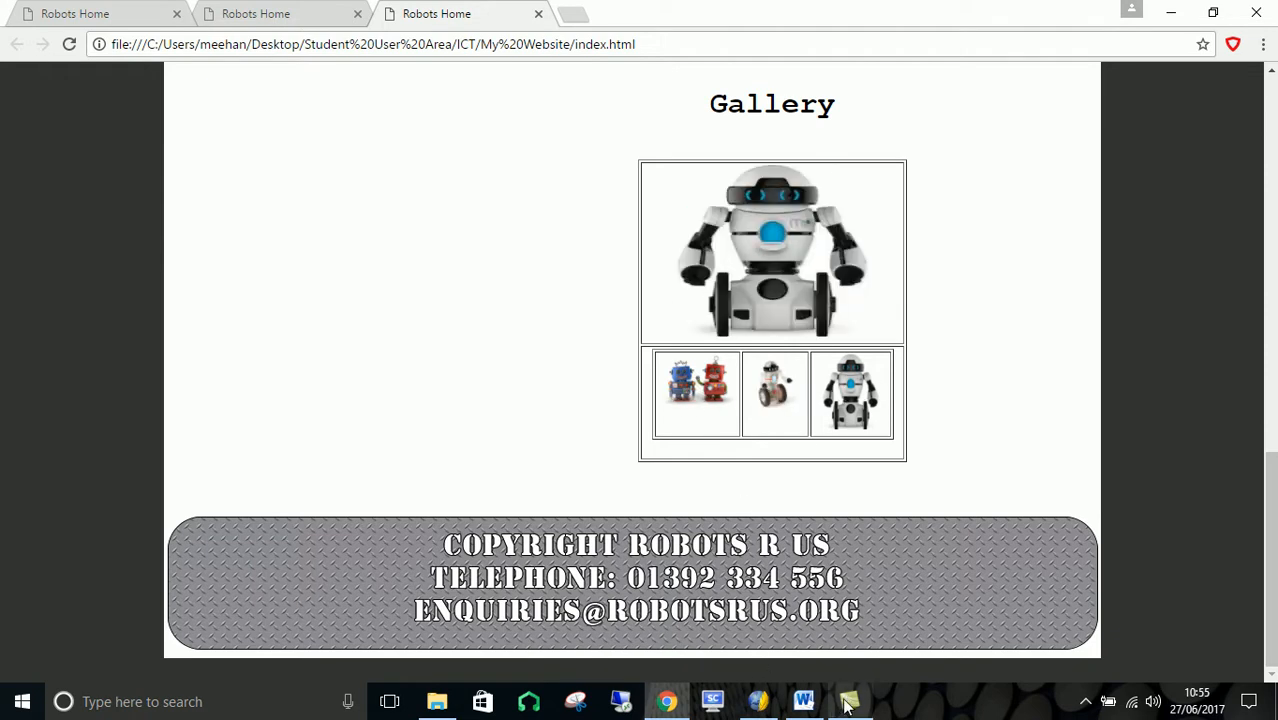
pyautogui.click(1085, 702)
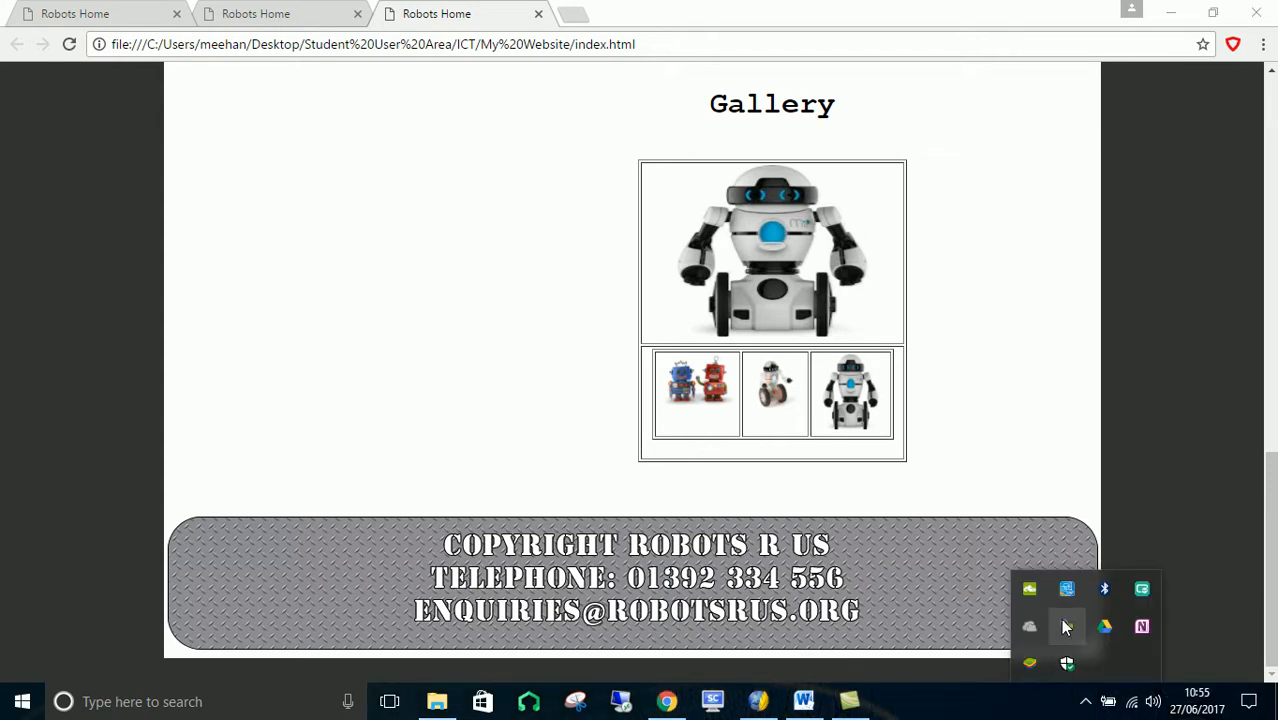